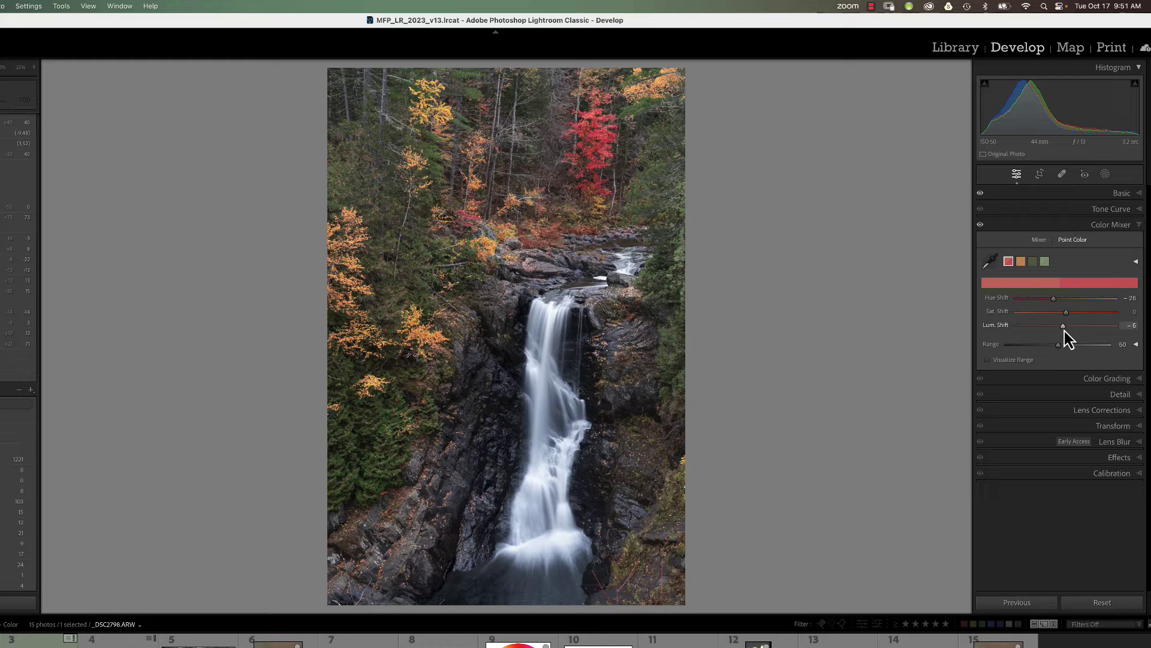
Step: Adjust the waterfall photo's Point Color swatches, setting the luminance shift to -27 for the dark green and -41 for the light green
mouse_move(1064, 330)
left_mouse_down()
mouse_move(1078, 330)
mouse_move(1052, 332)
mouse_move(1073, 328)
left_mouse_up()
left_click(1021, 262)
left_click(1032, 262)
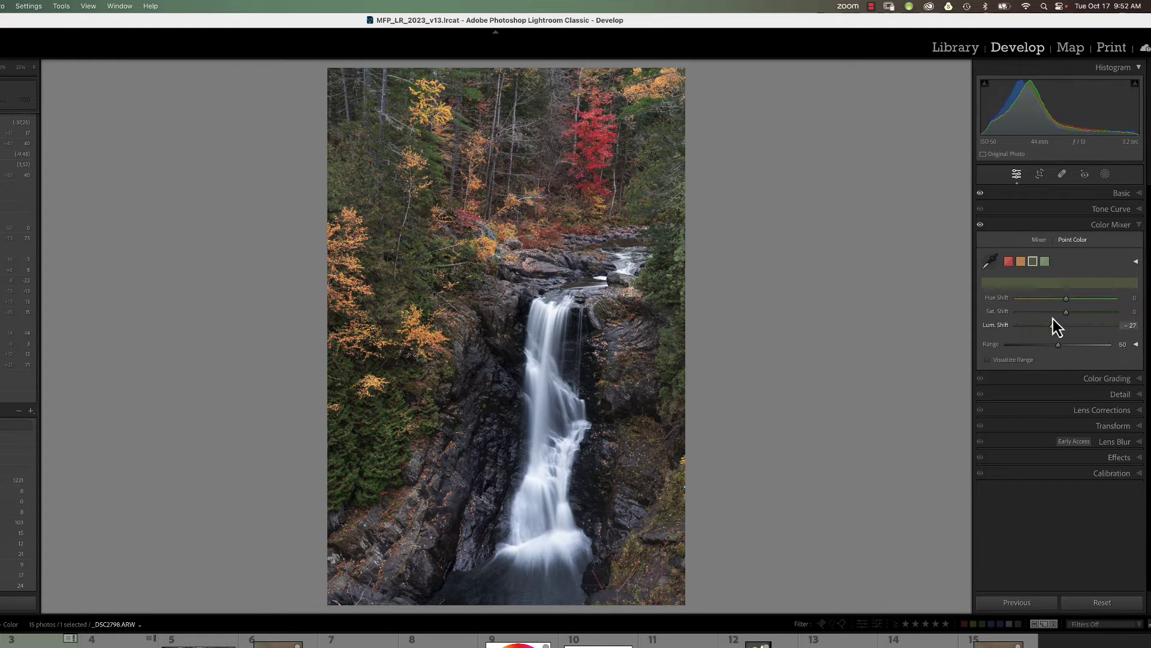
left_click(1045, 262)
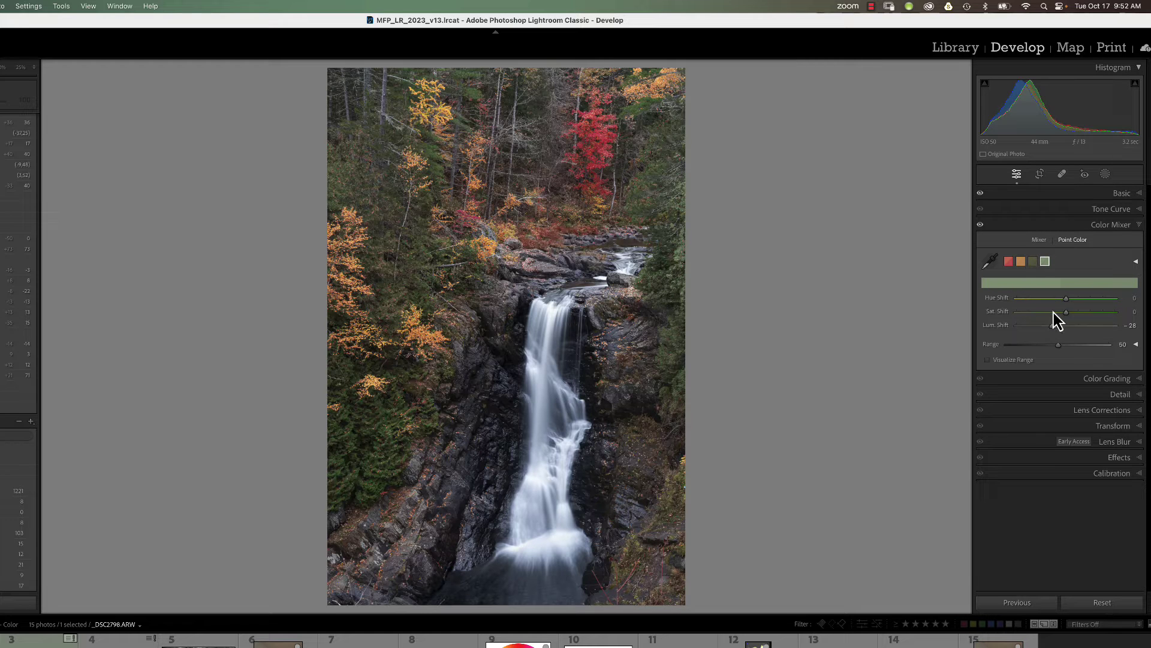
mouse_move(1056, 327)
left_mouse_down()
mouse_move(1078, 329)
mouse_move(1035, 329)
mouse_move(1063, 328)
mouse_move(1048, 329)
left_mouse_up()
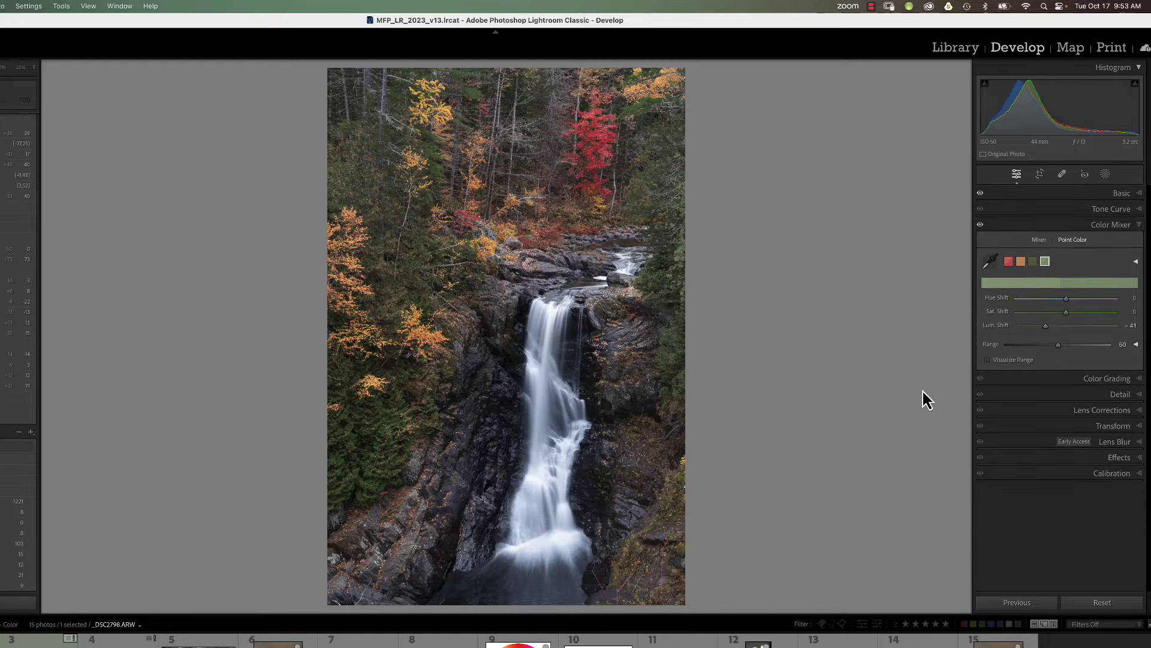
Step: View the HSL/Color panel screenshot and the red-and-green swatch chart, and open the green range image GreenRange_Color Point-100.jpg
left_click(775, 640)
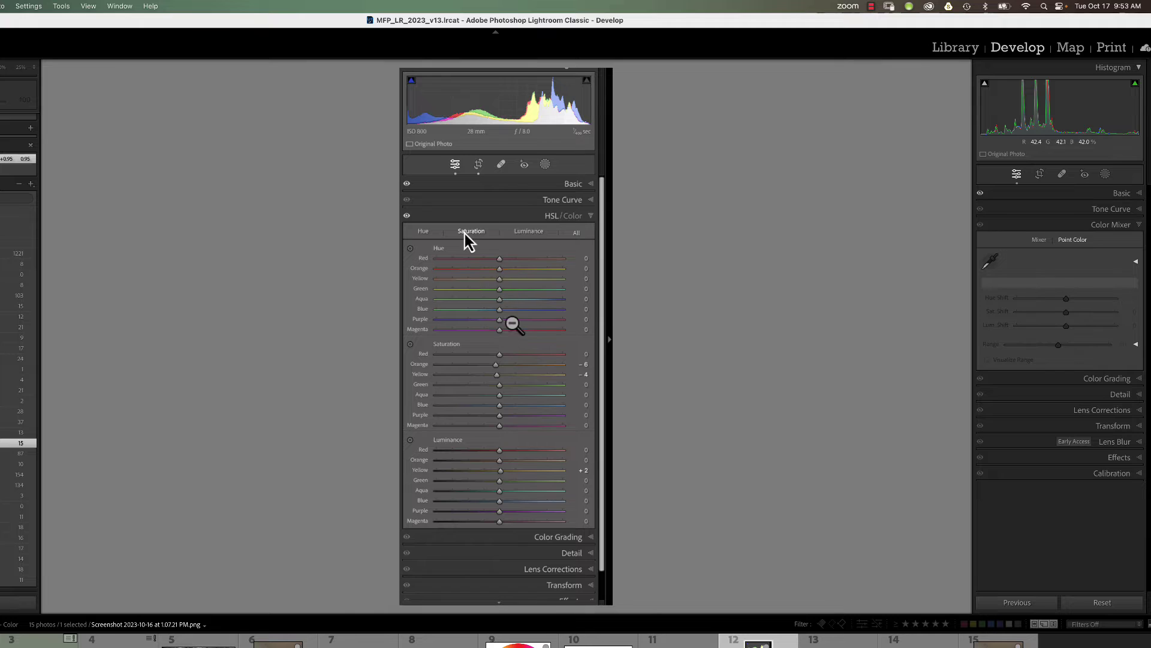
left_click(839, 641)
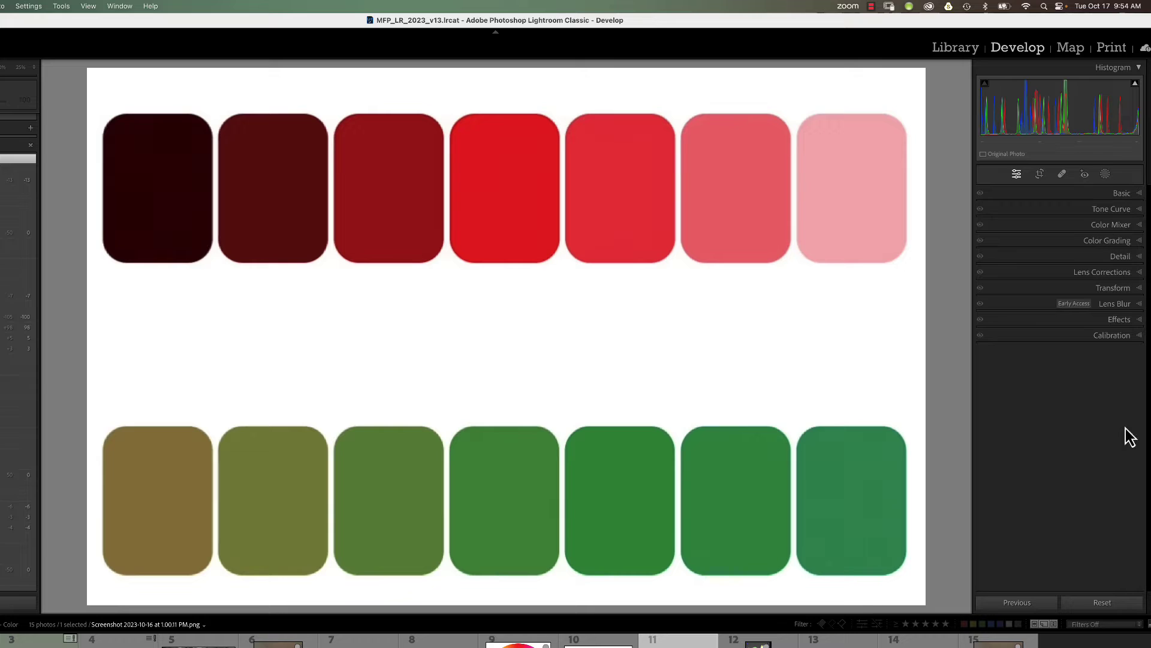
left_click(917, 640)
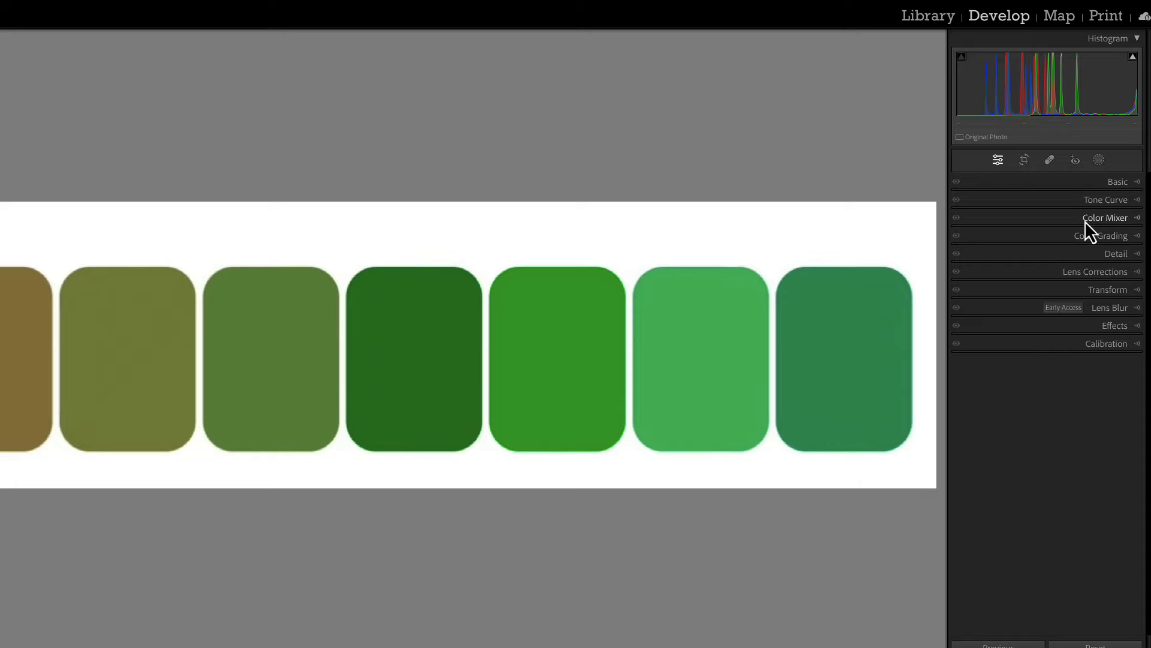
Step: Expand the Color Mixer and change the Mixer's adjustment mode from HSL to Color
left_click(1138, 220)
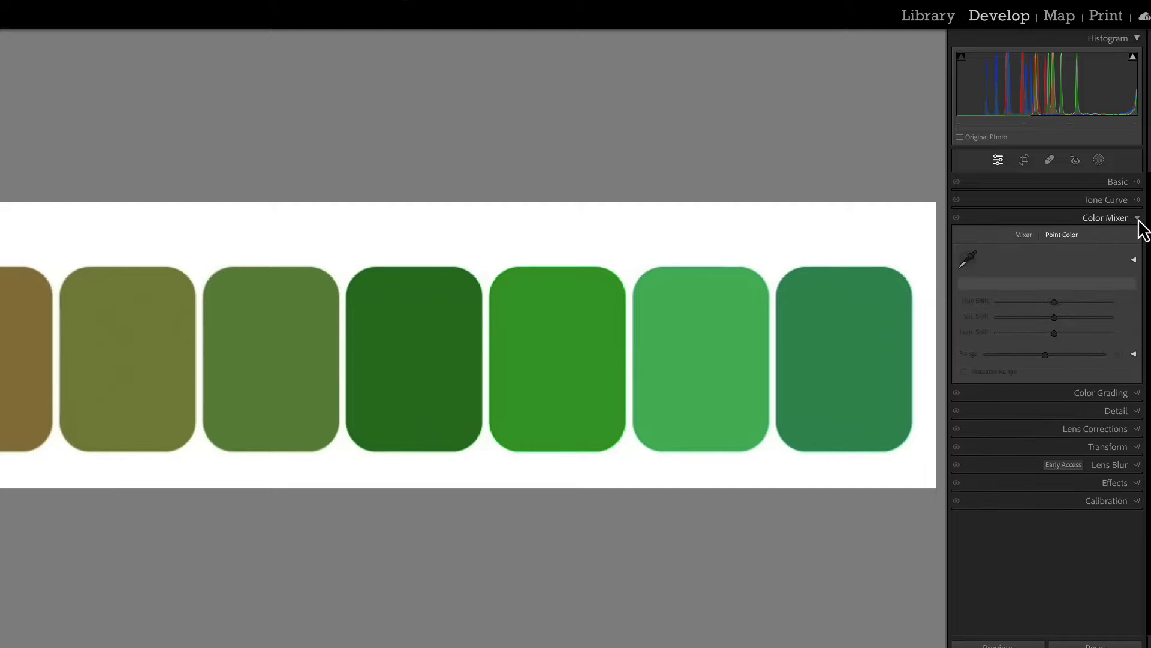
left_click(1025, 235)
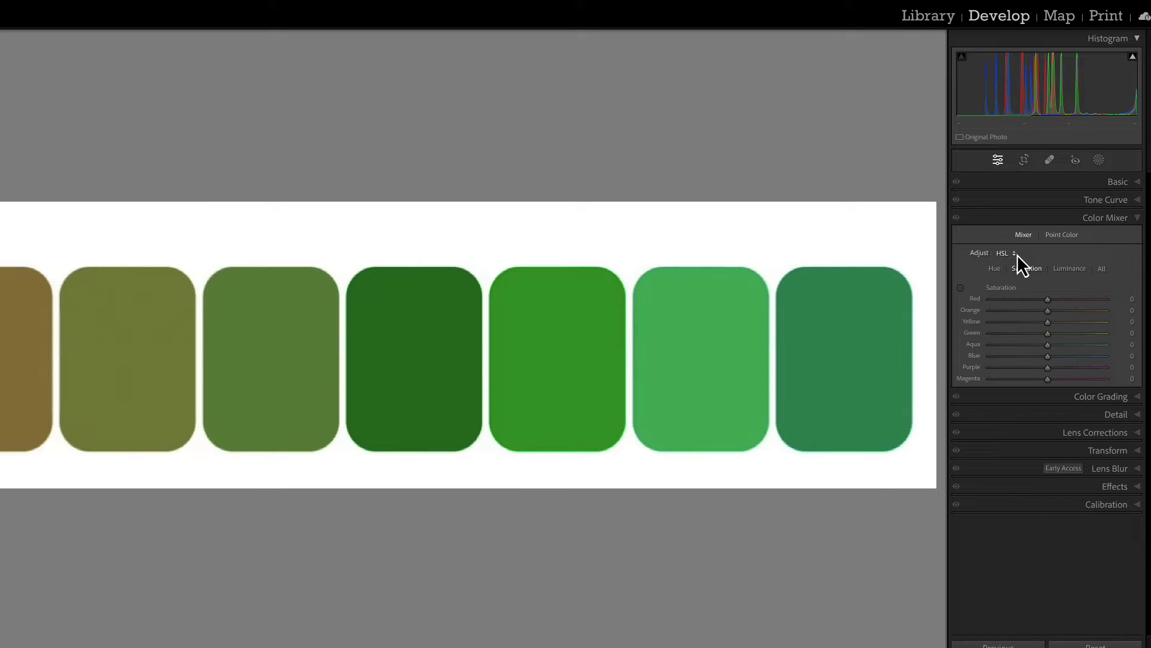
left_click(1010, 253)
left_click(1017, 254)
left_click(1017, 254)
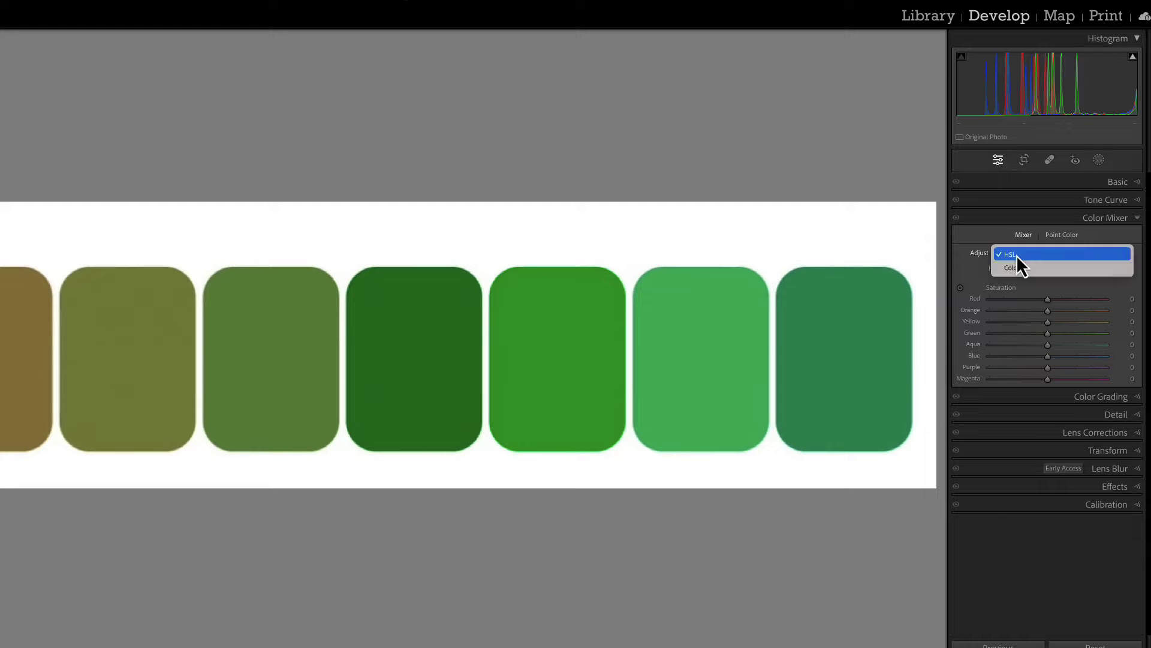
left_click(1015, 267)
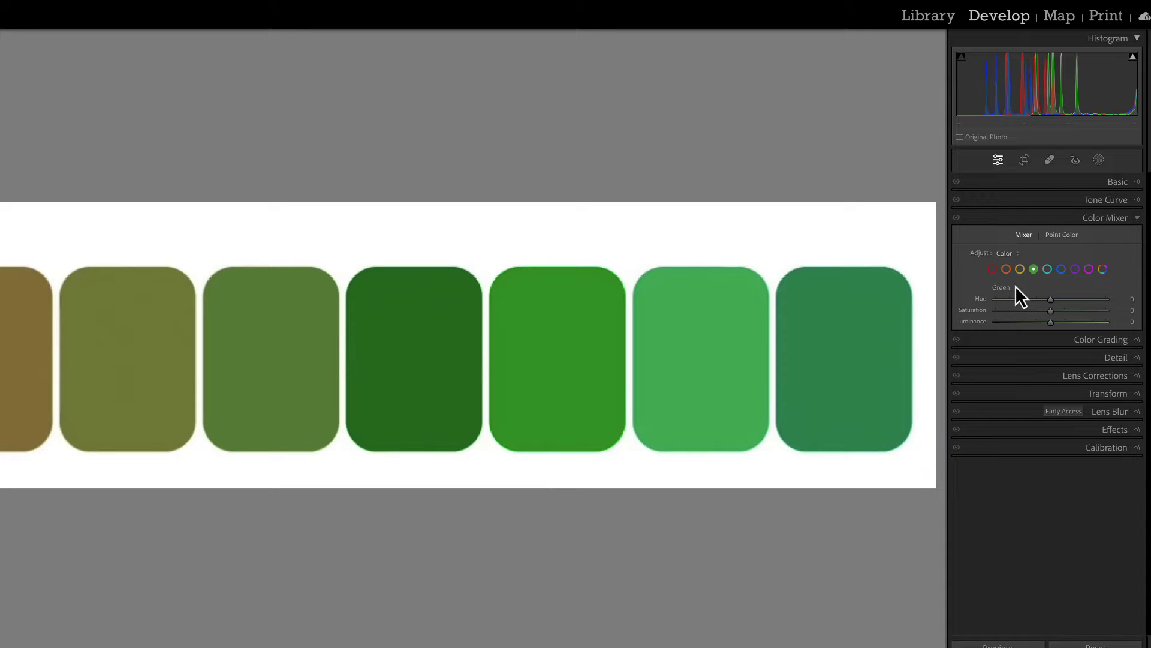
Step: Switch the Color Mixer to Point Color and sample the darkest green swatch in the image
left_click(1058, 235)
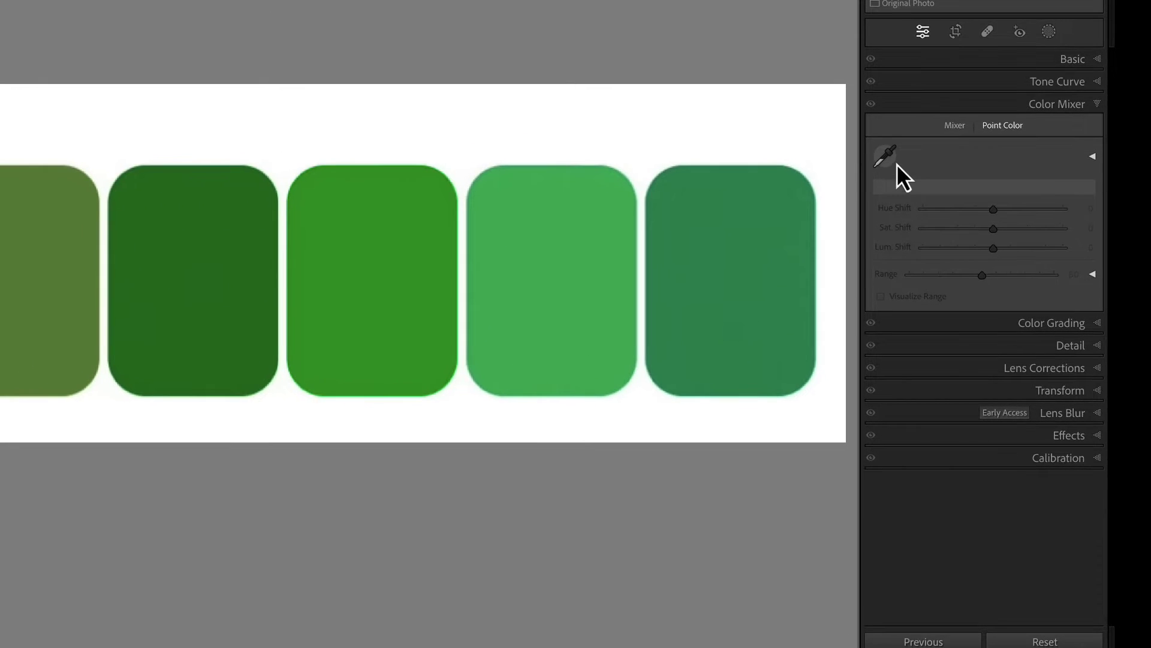
left_click(889, 157)
left_click(886, 156)
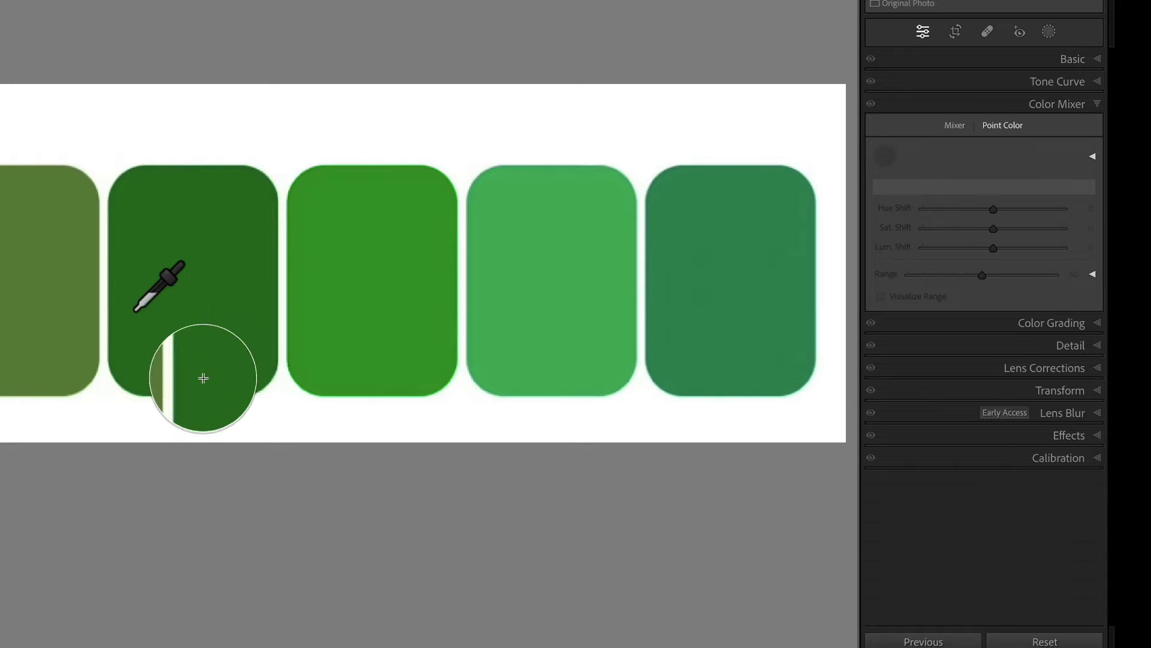
left_click(266, 345)
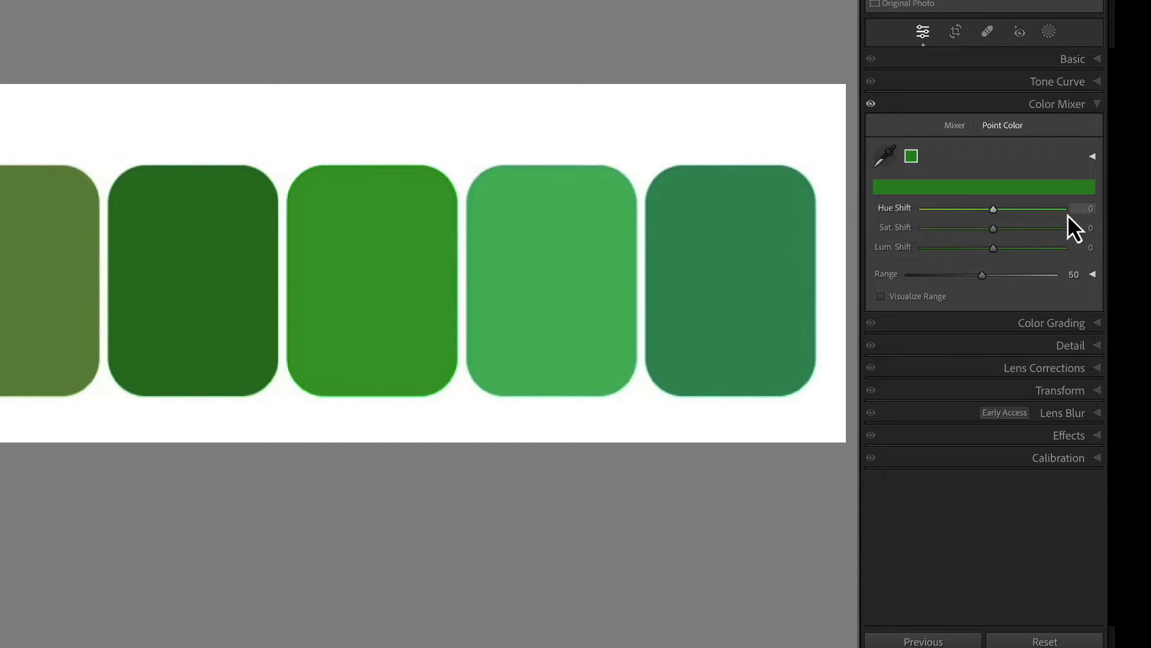
Step: Expand the color field and shift the sampled green to hue -9, saturation -5 and luminance 13
left_click_drag(996, 212, 988, 253)
left_click(1092, 157)
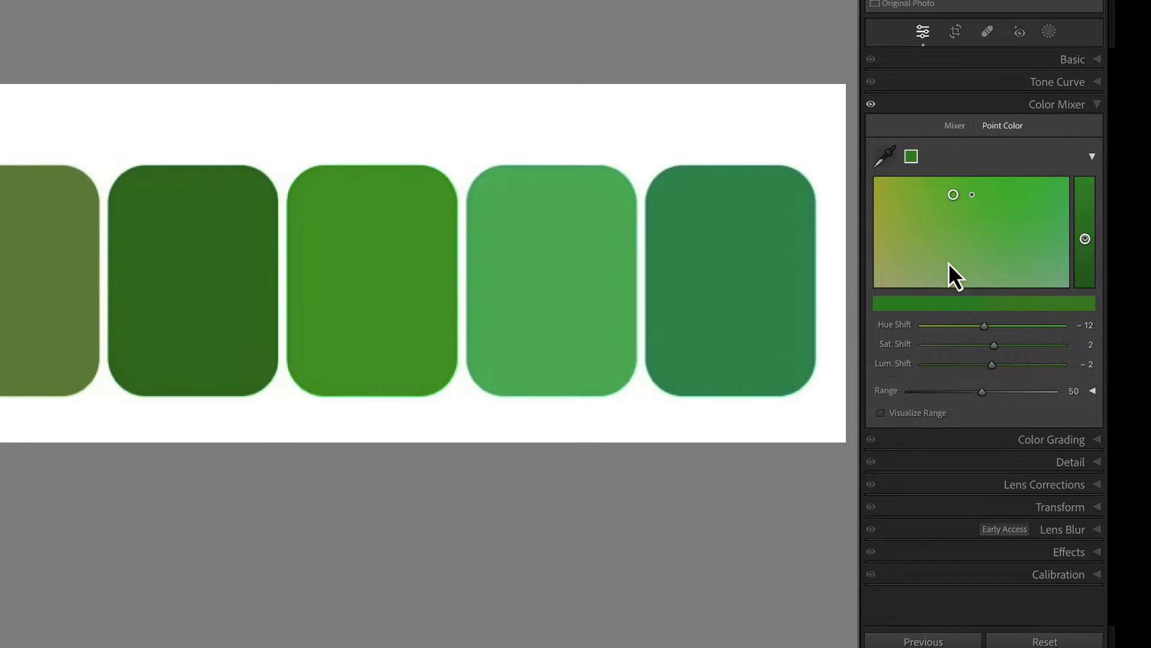
mouse_move(984, 327)
left_mouse_down()
mouse_move(1029, 330)
mouse_move(980, 351)
mouse_move(990, 366)
mouse_move(1013, 365)
mouse_move(1003, 365)
left_mouse_up()
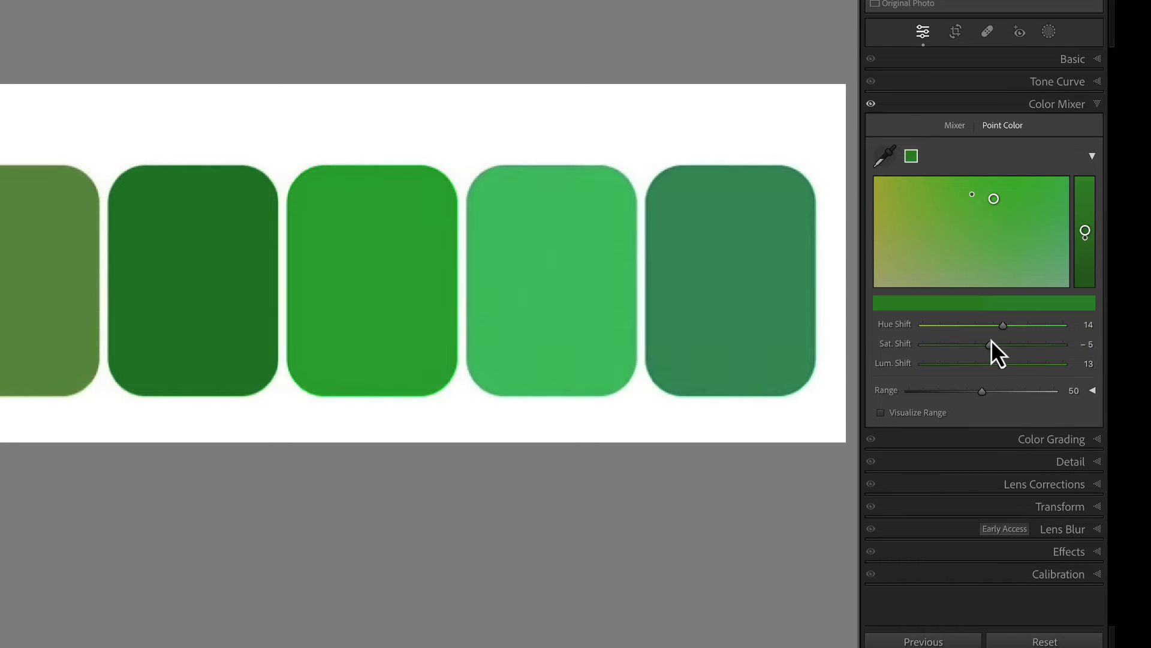
left_click_drag(1003, 326, 986, 327)
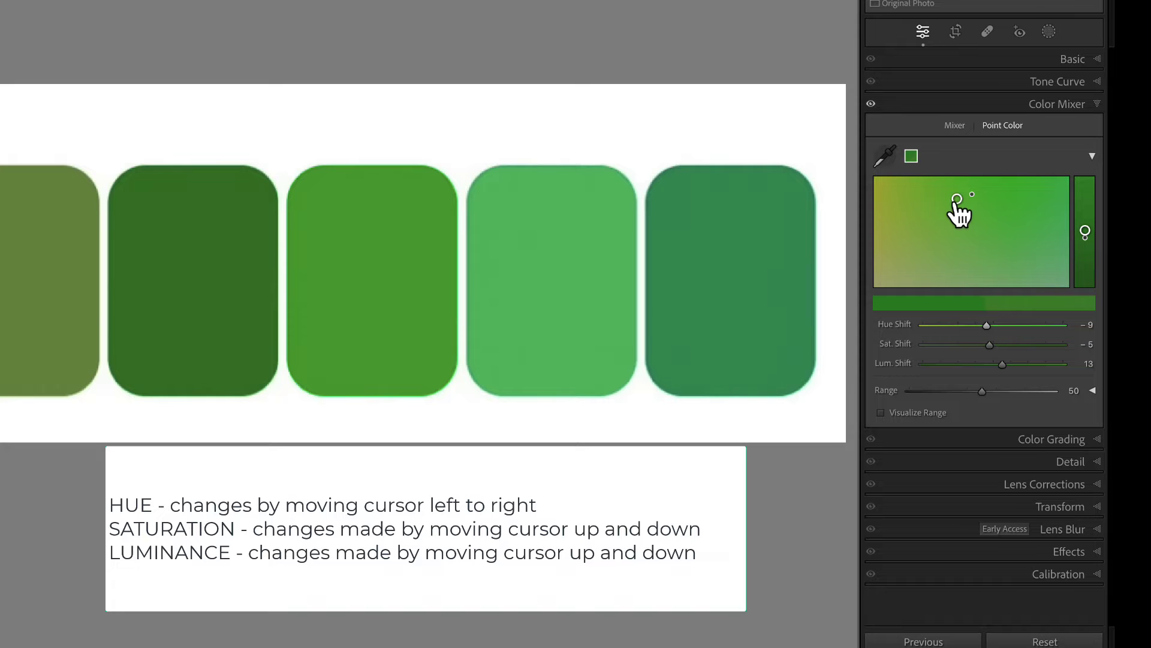
Step: Use the color field and luminance strip to set the sampled green's shifts to hue 1, saturation 0 and luminance -13
left_click_drag(960, 207, 975, 247)
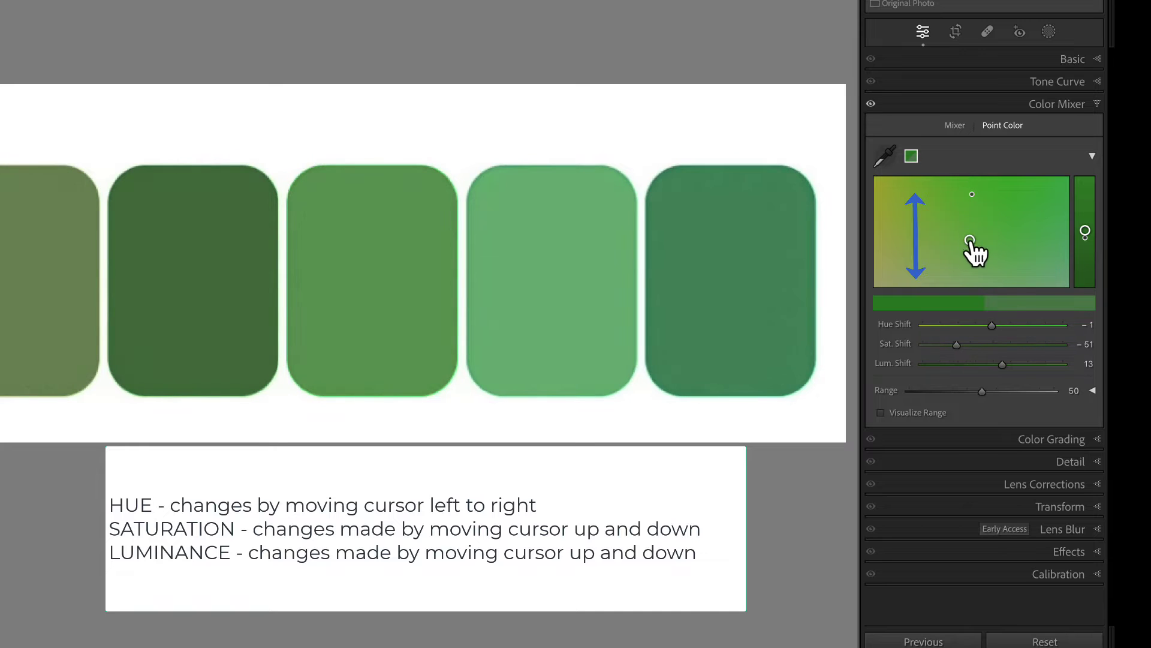
mouse_move(1086, 235)
left_mouse_down()
mouse_move(1085, 219)
mouse_move(1085, 242)
left_mouse_up()
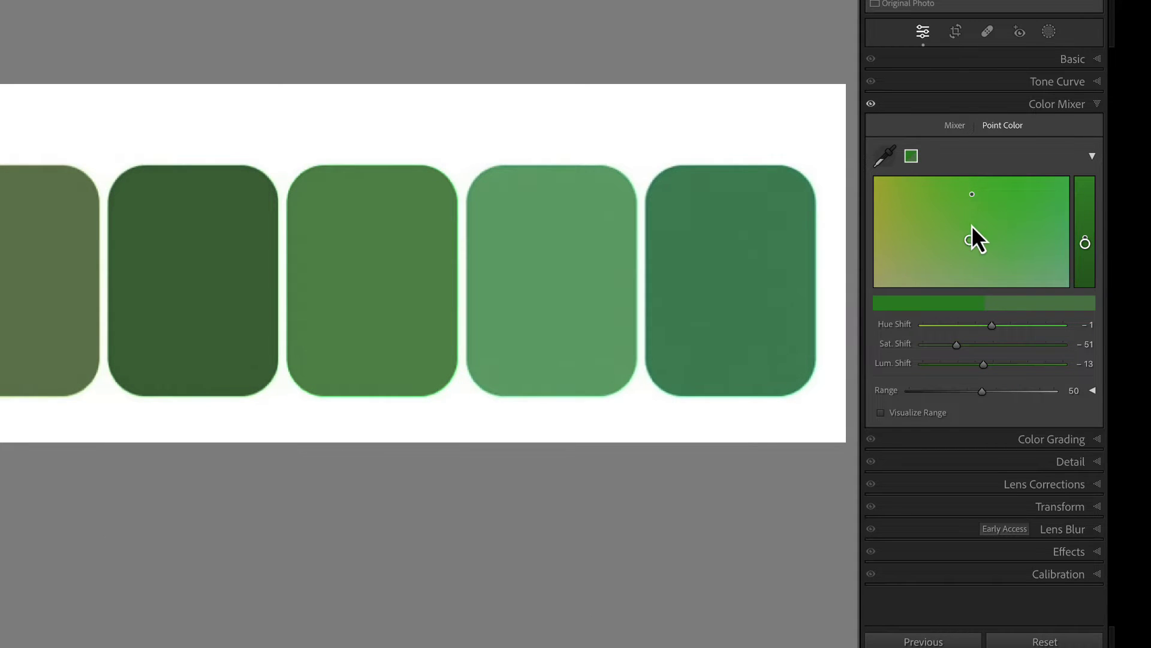
left_click_drag(971, 240, 974, 195)
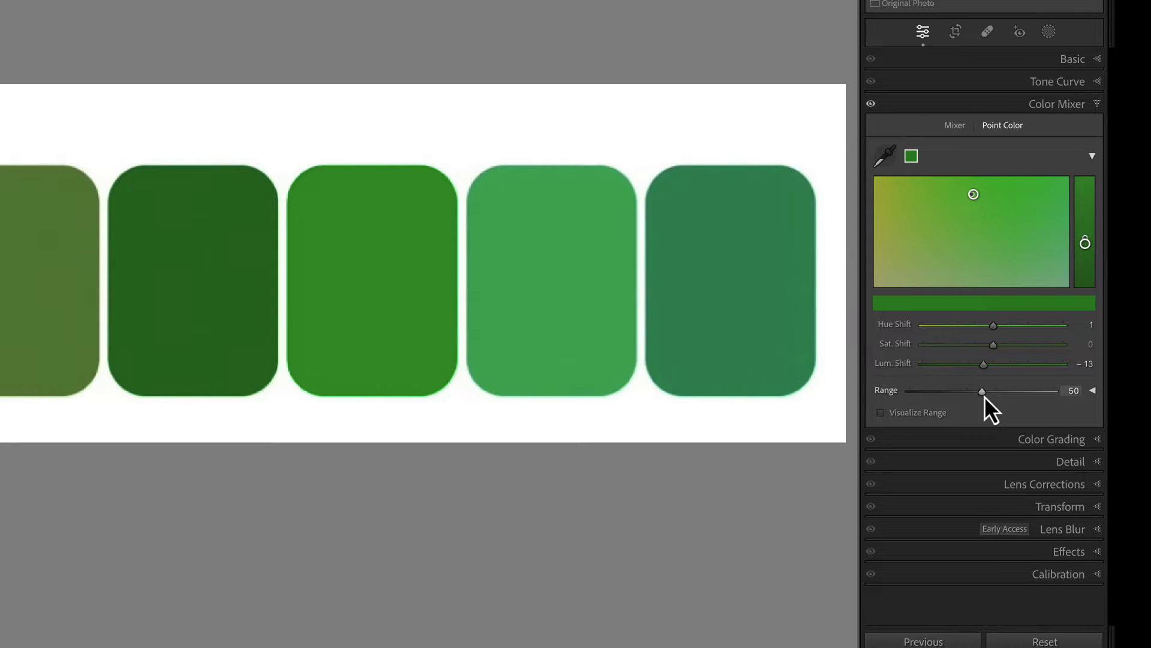
Step: Try the sampled green's Range at 18 and 43, turn on Visualize Range and reduce the Range to 0
left_click_drag(985, 397, 962, 411)
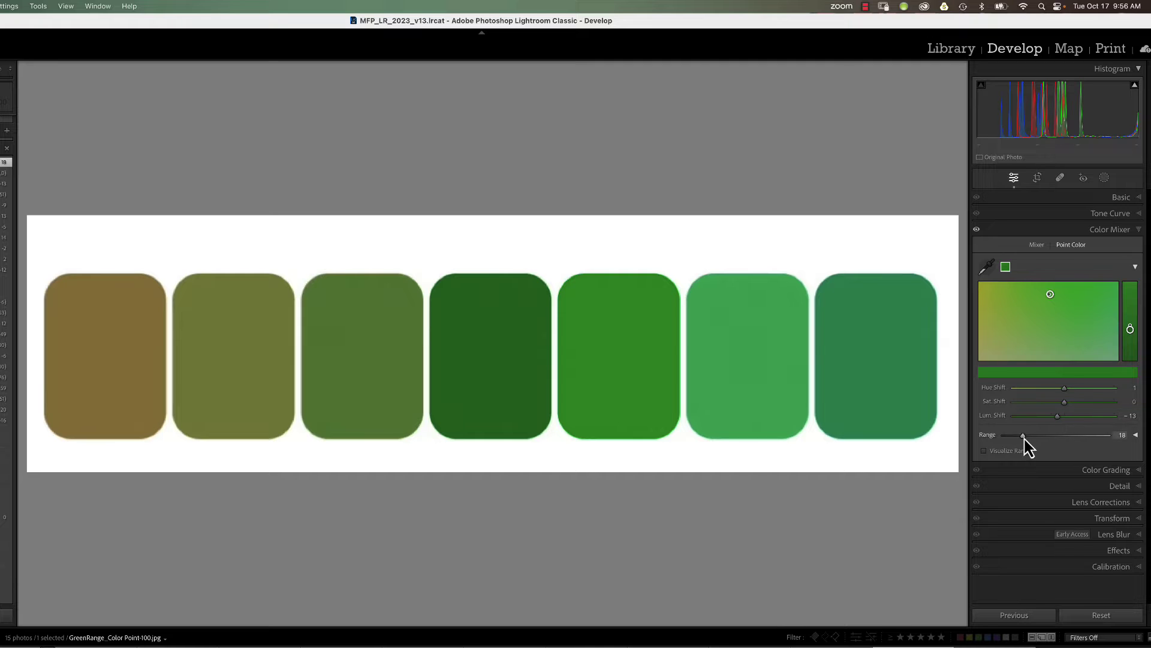
mouse_move(1022, 436)
left_mouse_down()
mouse_move(1084, 437)
mouse_move(1018, 438)
mouse_move(1082, 435)
mouse_move(1049, 437)
left_mouse_up()
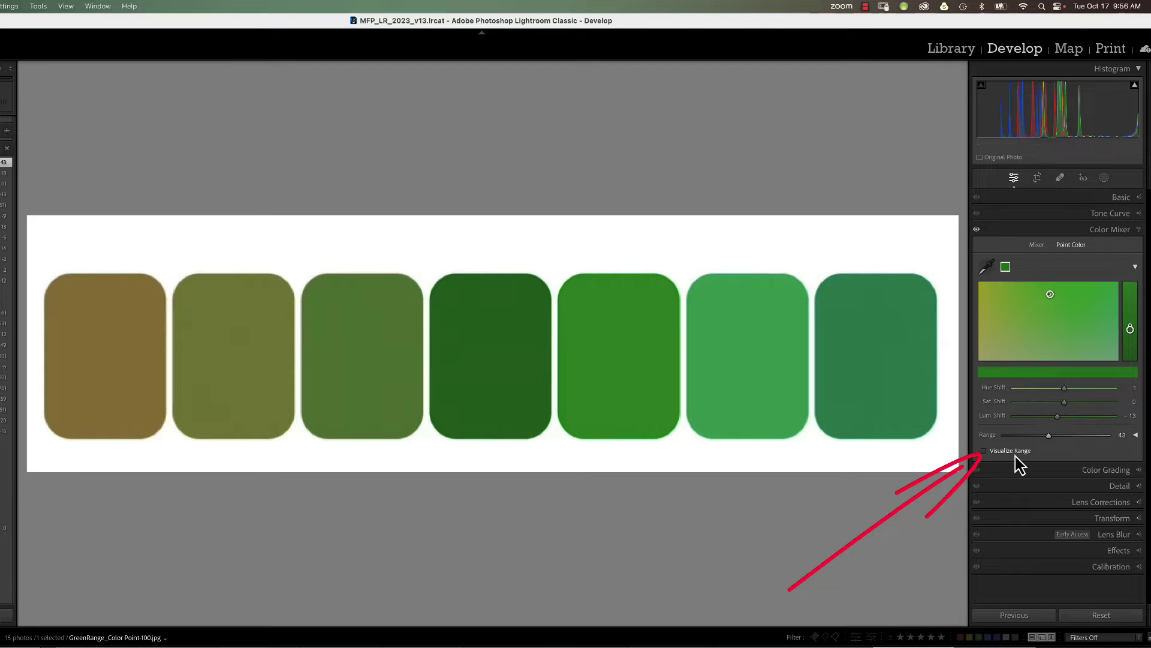
left_click(984, 453)
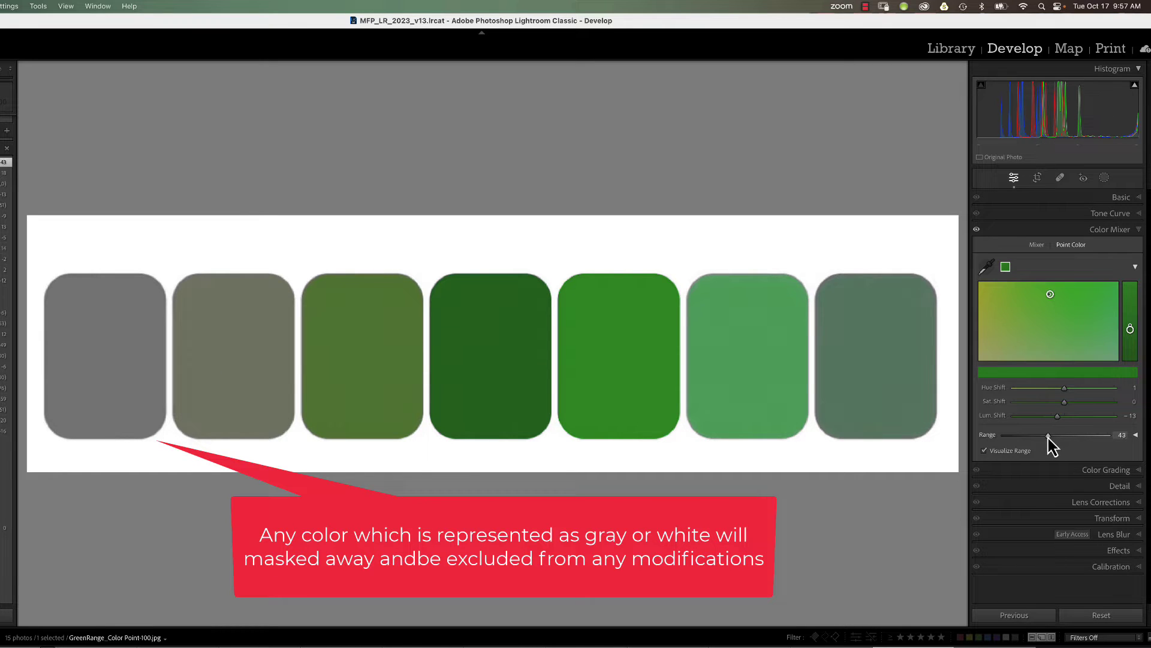
left_click_drag(1049, 436, 981, 438)
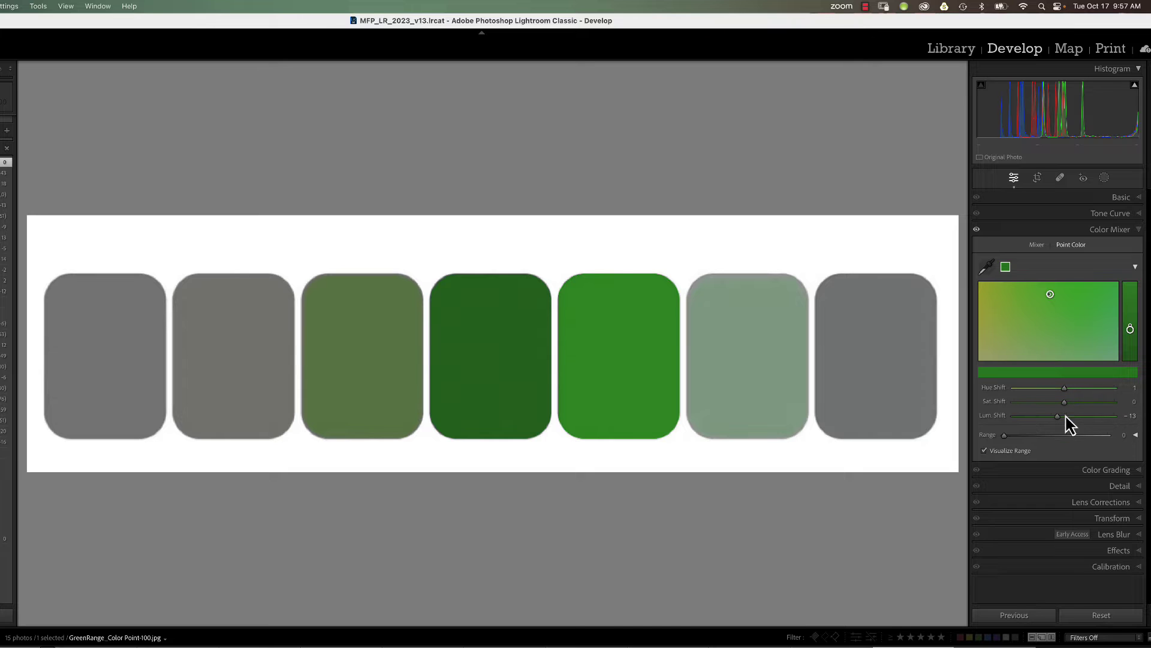
Step: Set the sampled green's luminance shift to 20 and expand the separate Hue, Saturation and Luminance Range controls
mouse_move(1058, 417)
left_mouse_down()
mouse_move(1093, 417)
mouse_move(1063, 420)
mouse_move(1072, 423)
left_mouse_up()
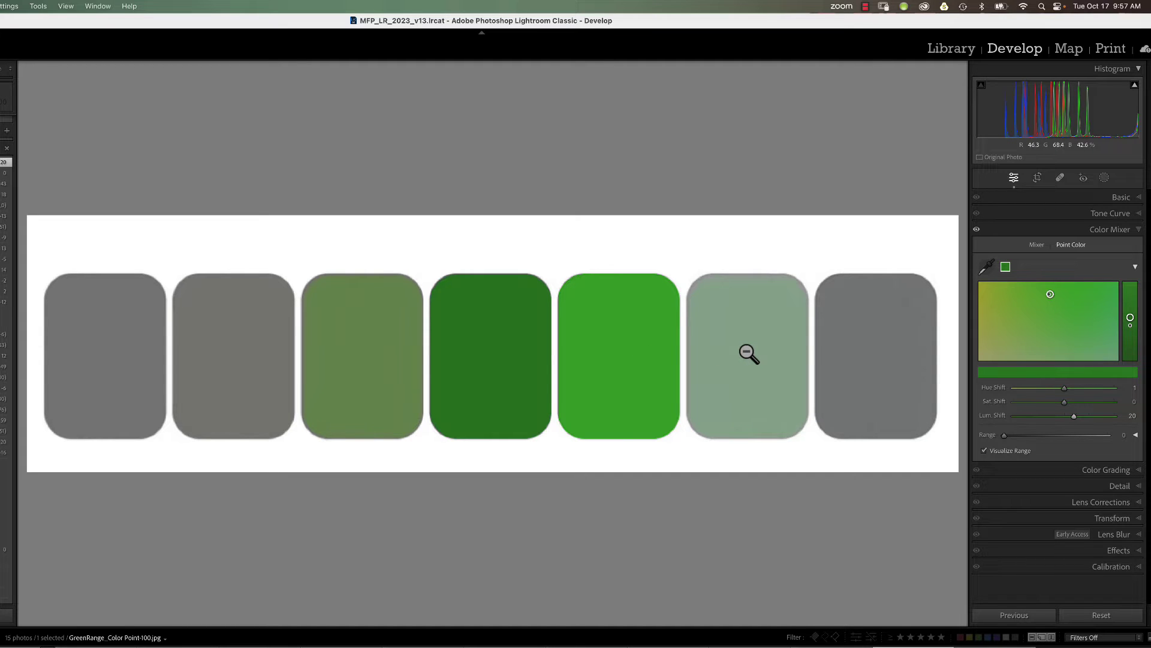
left_click(1136, 436)
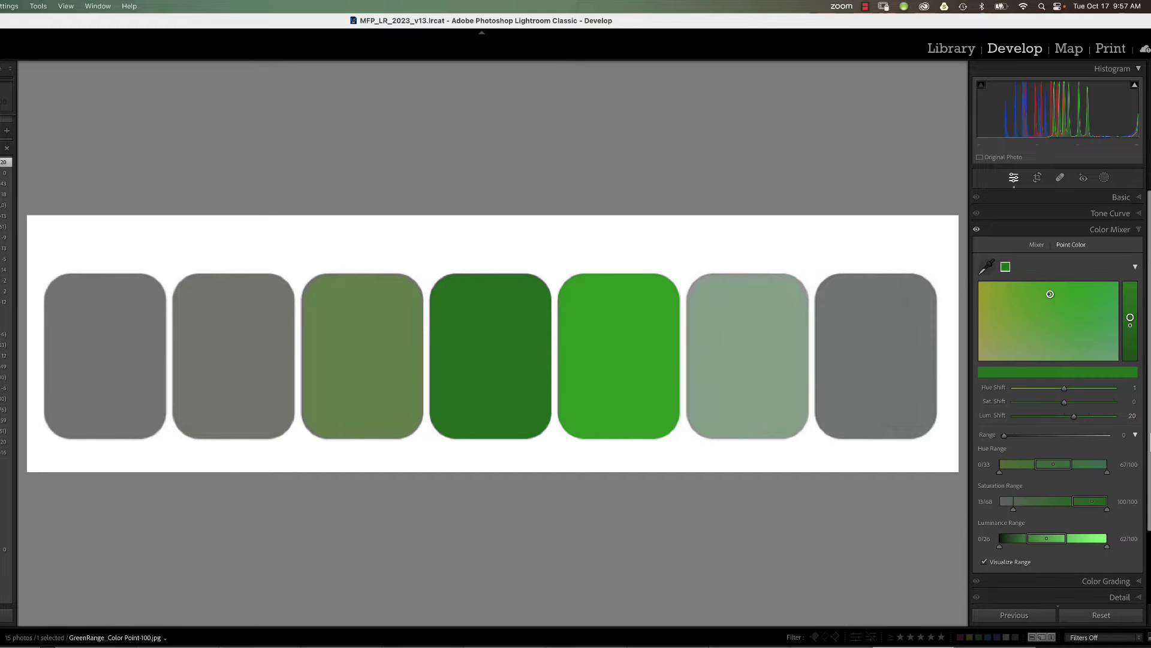
scroll(1133, 444, "down", 1)
scroll(1068, 443, "down", 5)
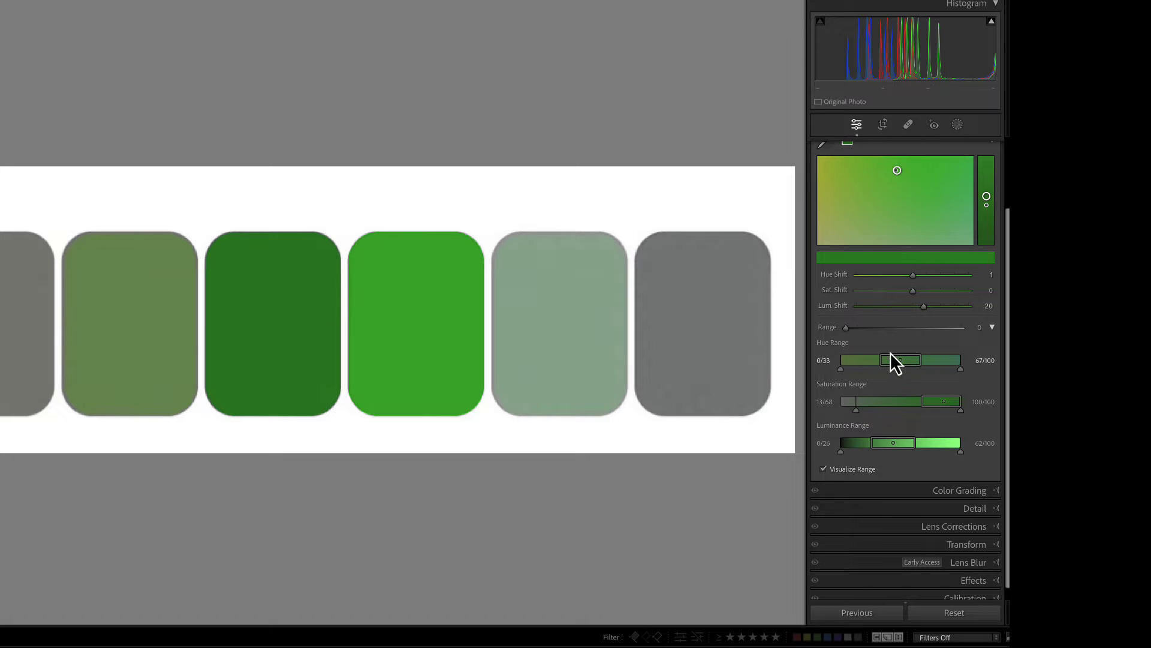
Step: Narrow the Hue Range to 11/36 and 58/74, and set the Saturation Range's inner lower limit to 72
mouse_move(882, 365)
mouse_move(881, 366)
left_mouse_down()
mouse_move(859, 370)
mouse_move(887, 370)
mouse_move(875, 372)
left_mouse_up()
mouse_move(961, 370)
left_mouse_down()
mouse_move(934, 375)
mouse_move(950, 371)
left_mouse_up()
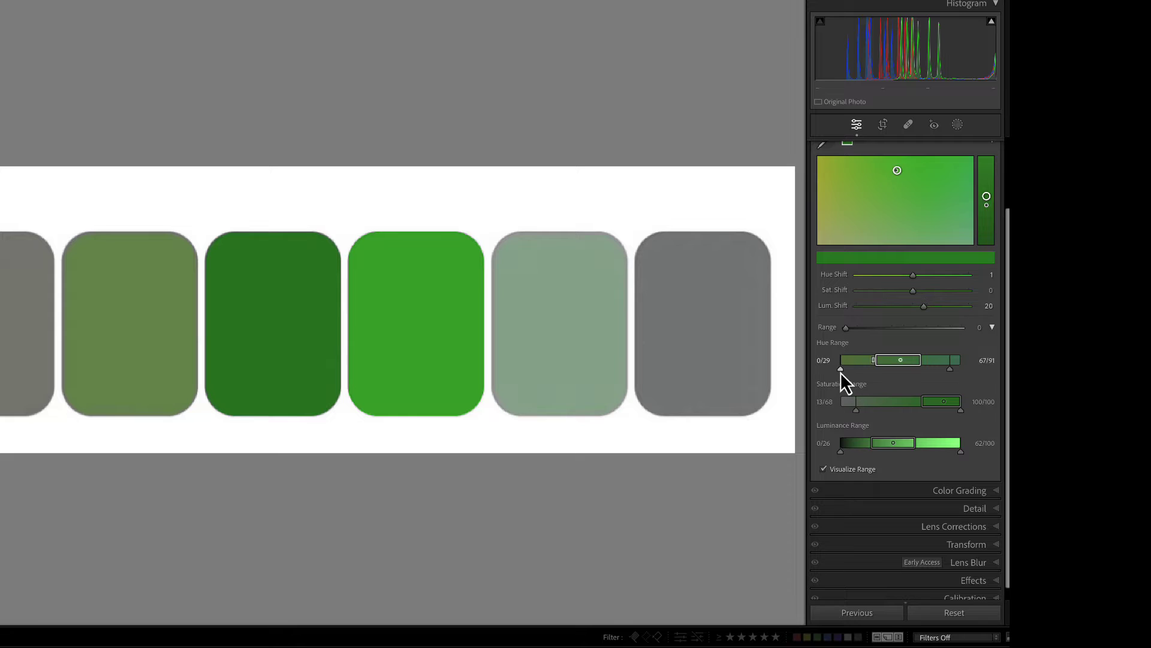
left_click_drag(840, 370, 852, 375)
left_click_drag(901, 362, 891, 363)
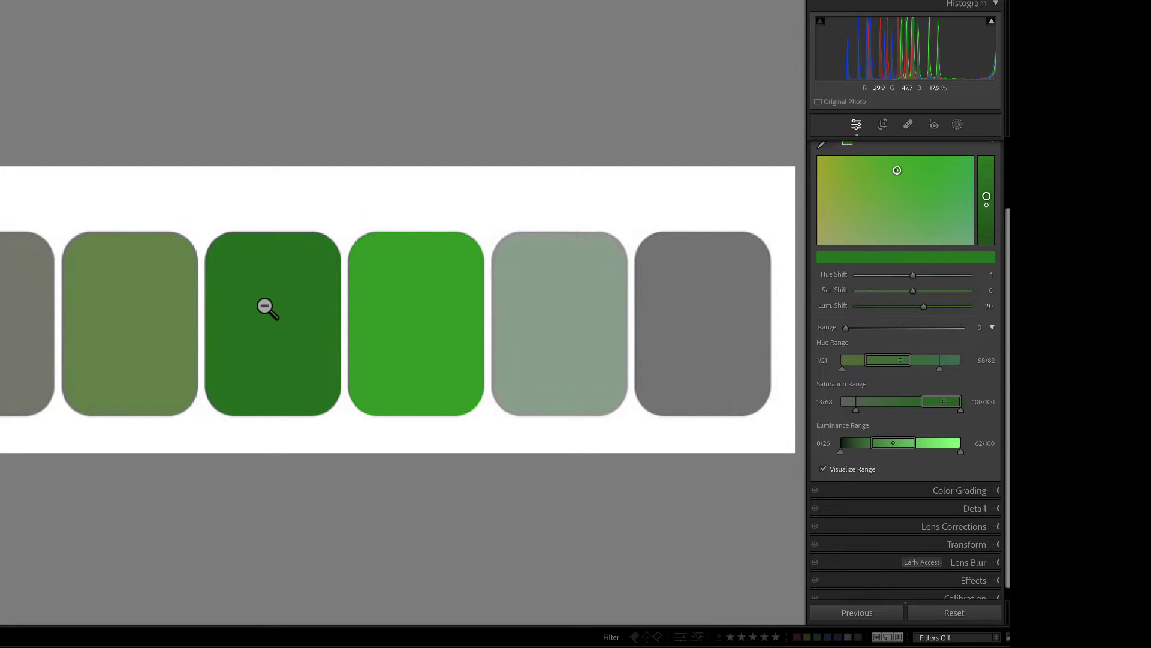
scroll(848, 201, "up", 1)
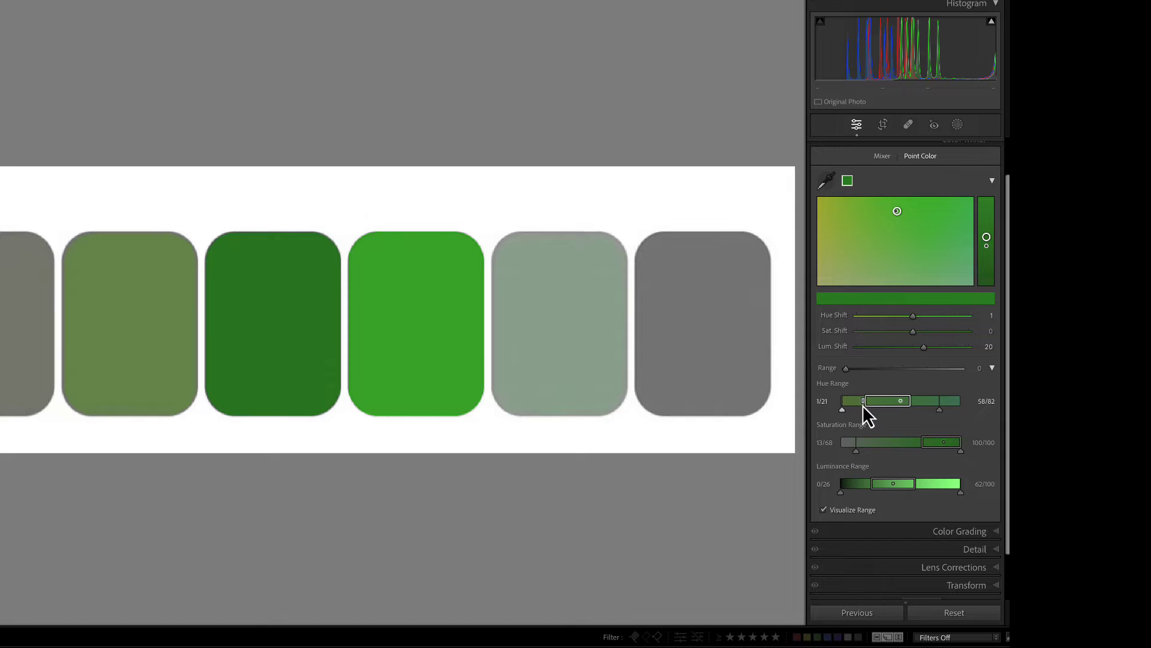
left_click_drag(864, 405, 927, 444)
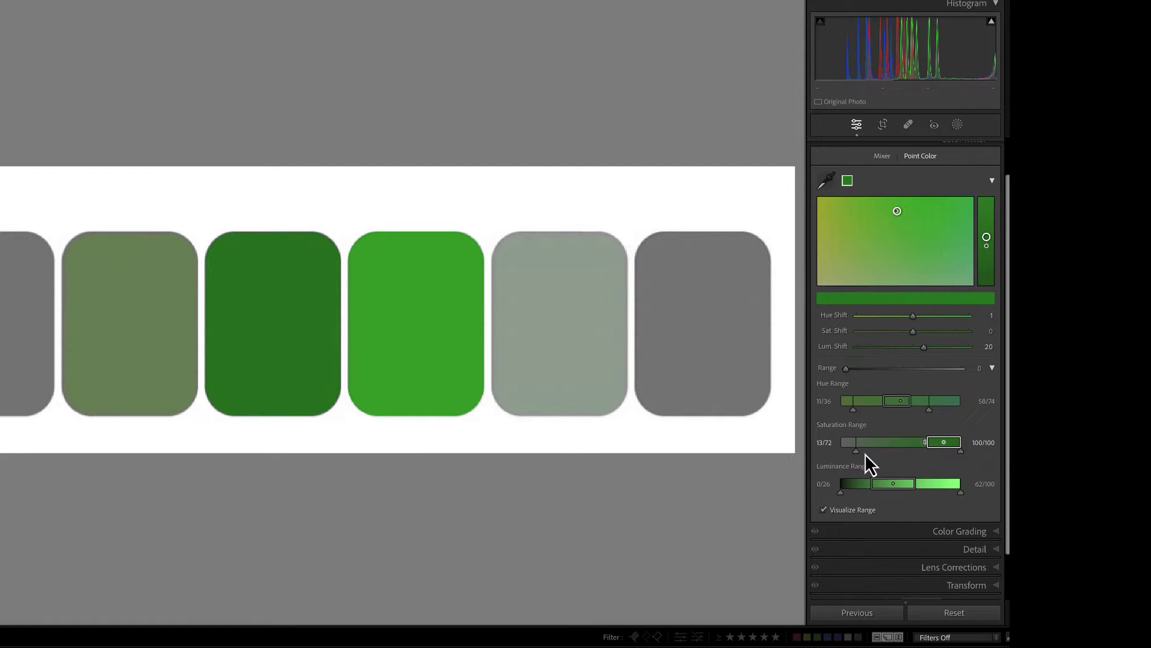
Step: Set the Saturation Range's outer lower limit to 60 and tighten the Luminance Range so only the darkest green swatch is included
left_click_drag(858, 453, 916, 455)
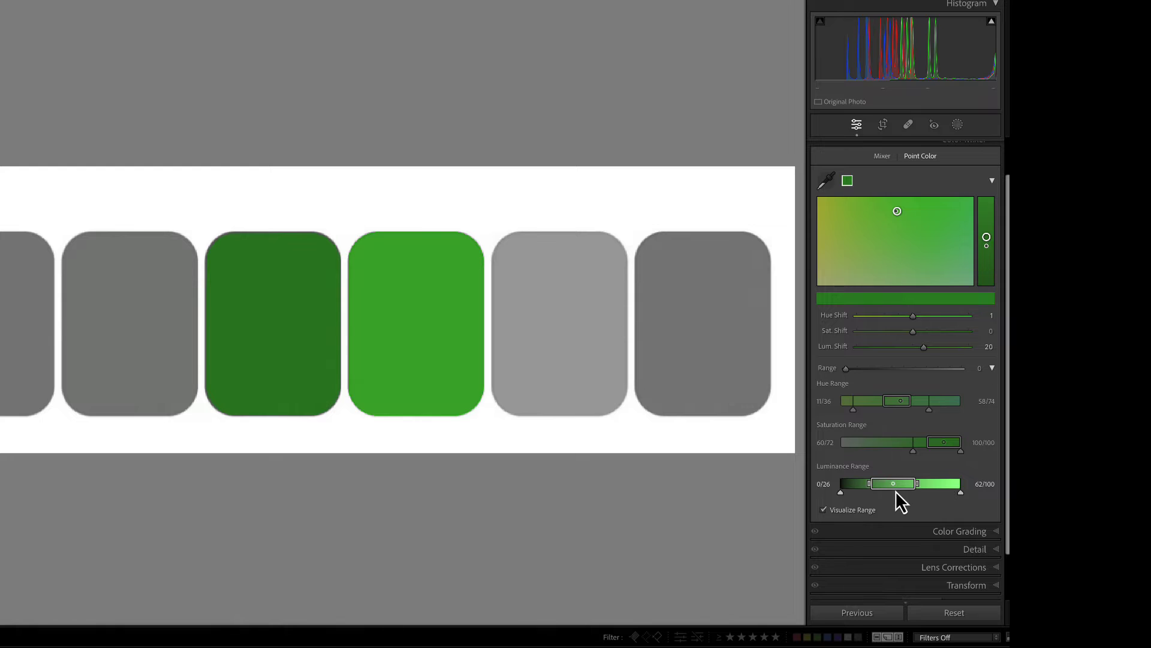
left_click_drag(872, 484, 895, 492)
left_click_drag(965, 497, 902, 504)
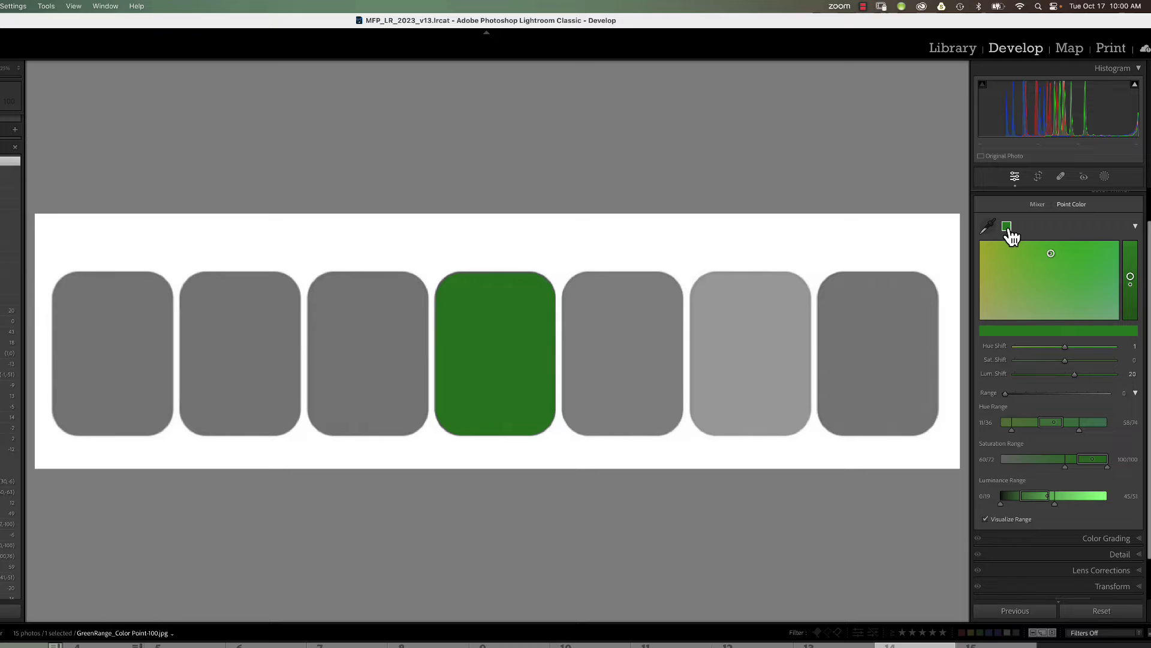
Step: Compare the swatches with and without the range visualization, leaving Visualize Range off
left_click(985, 520)
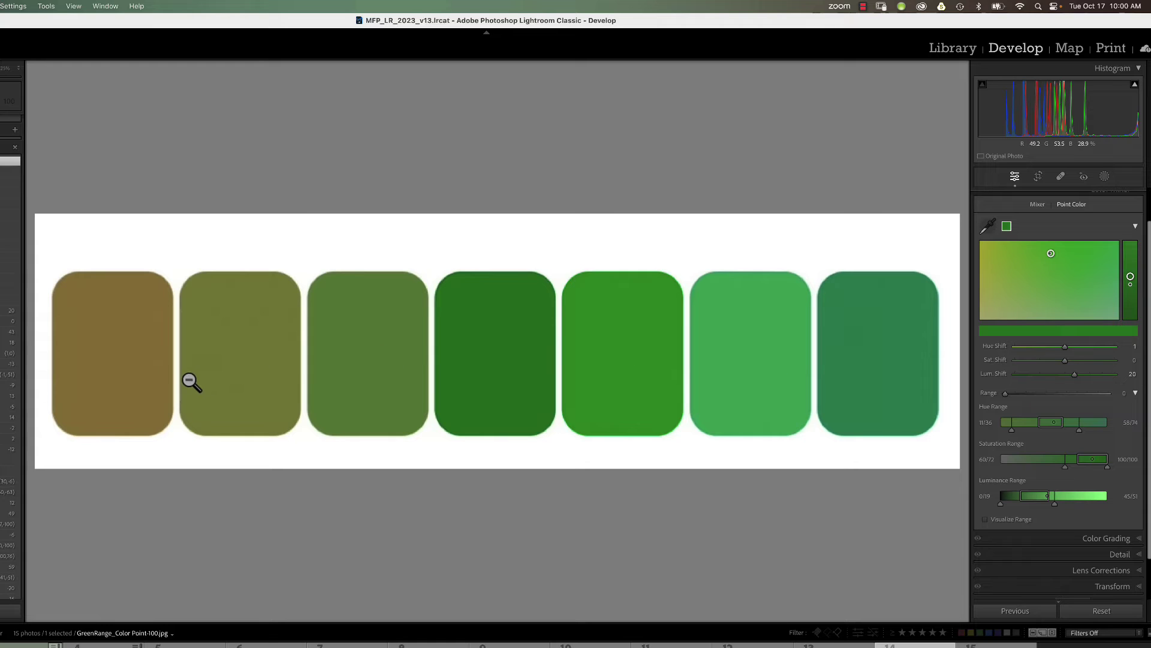
left_click(985, 520)
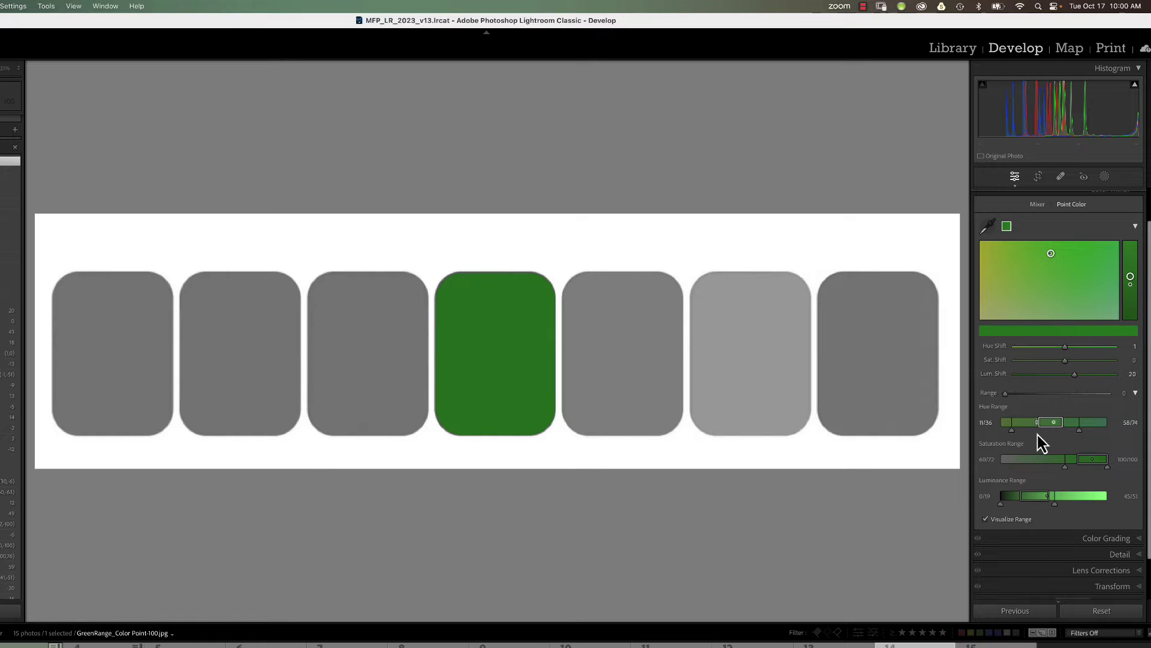
left_click(985, 520)
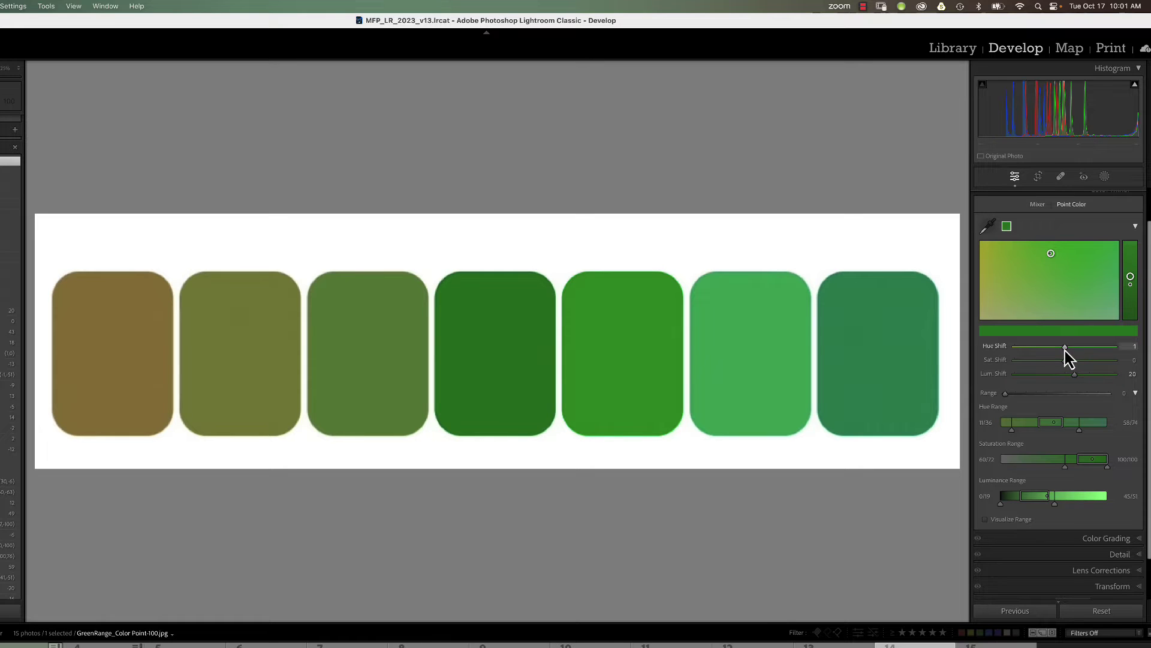
Step: Shift the isolated dark green swatch to hue 44 and saturation -39, and adjust its luminance shift to test the selection
mouse_move(1066, 350)
left_mouse_down()
mouse_move(1119, 364)
mouse_move(992, 365)
mouse_move(1113, 373)
mouse_move(1012, 375)
mouse_move(1108, 384)
mouse_move(1088, 384)
left_mouse_up()
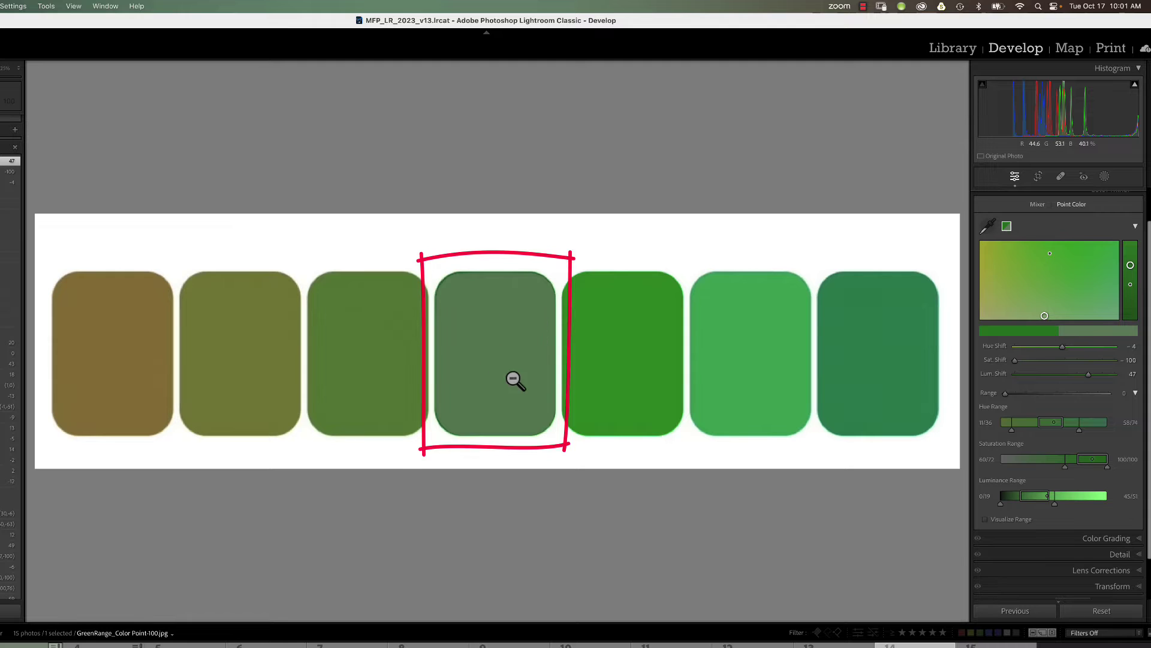
left_click_drag(1048, 365, 1090, 353)
scroll(1091, 362, "down", 1)
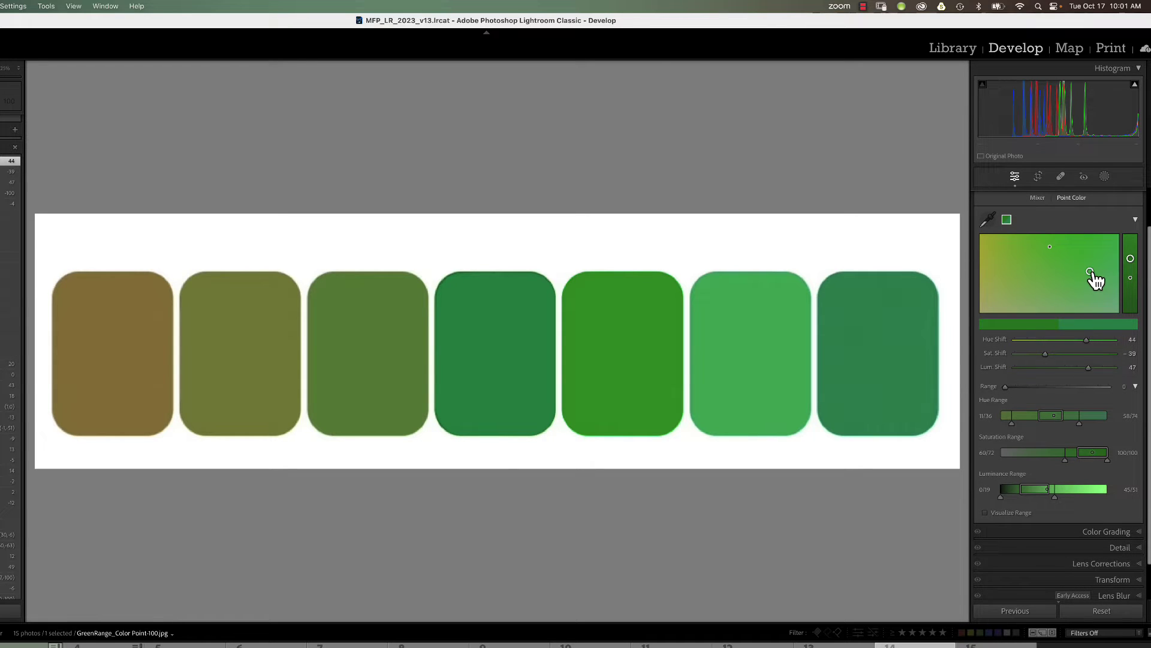
left_click_drag(1092, 276, 1132, 259)
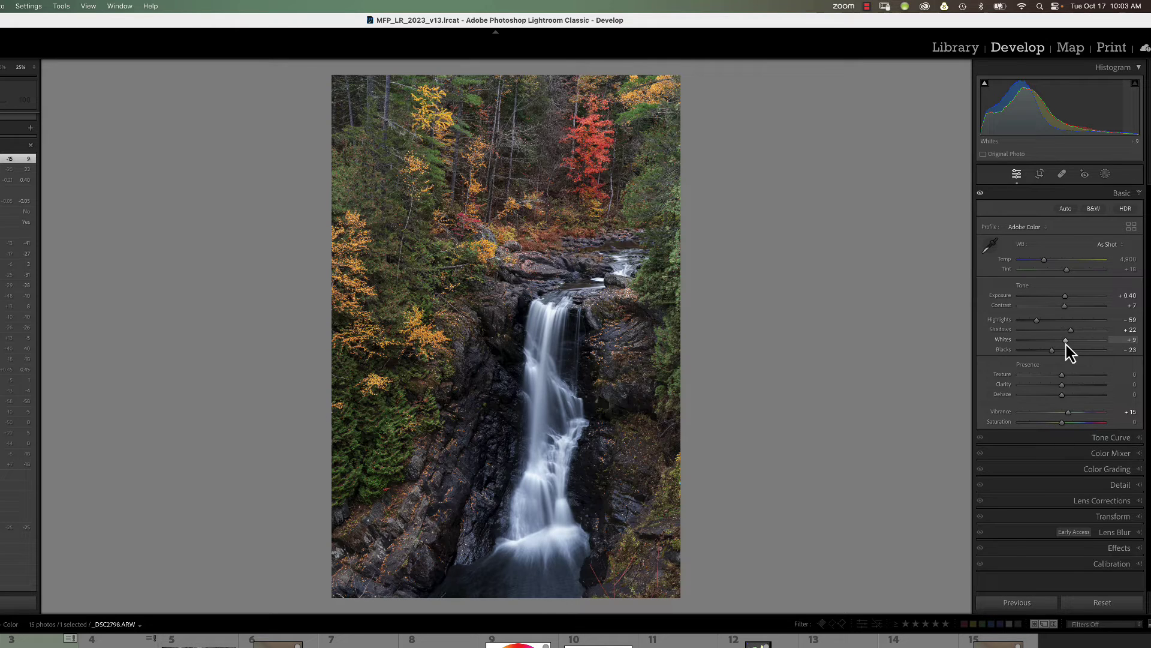
Step: Open the Color Mixer for the waterfall photo and sample the red tree's foliage as a Point Color
left_click(1131, 457)
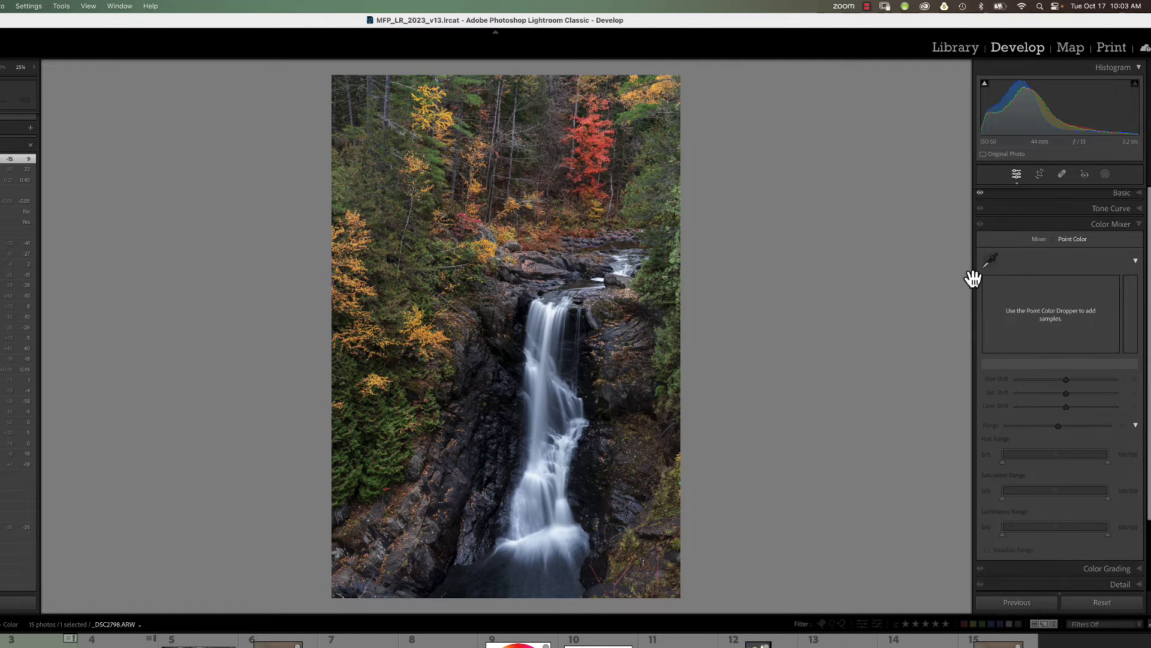
left_click(988, 265)
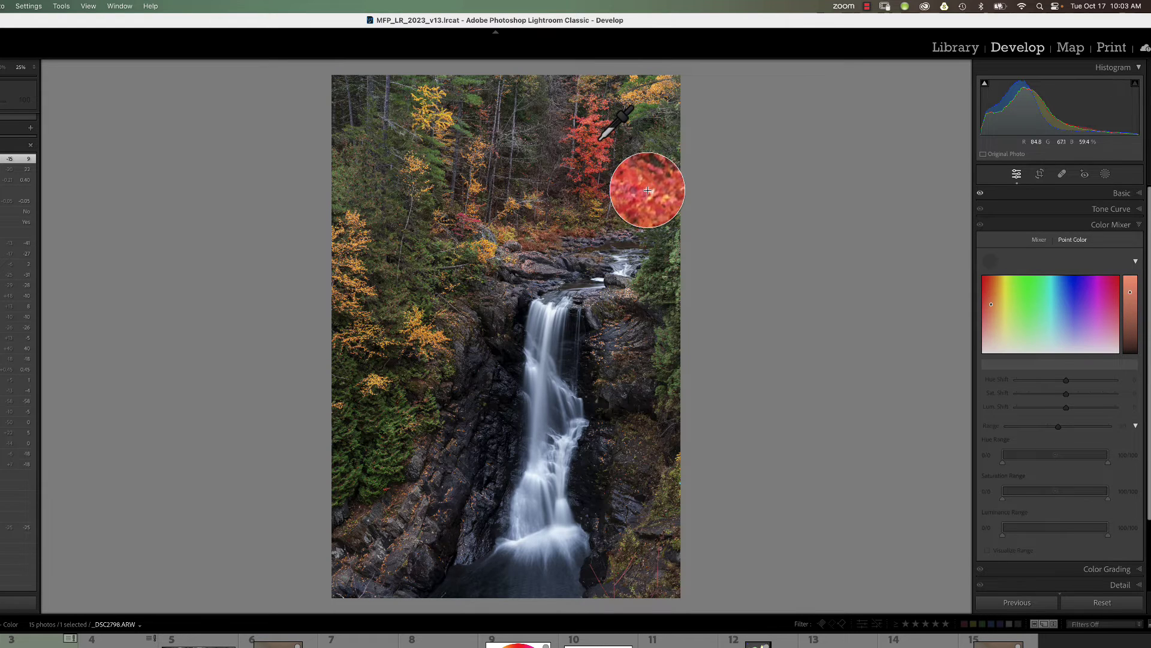
left_click(647, 190)
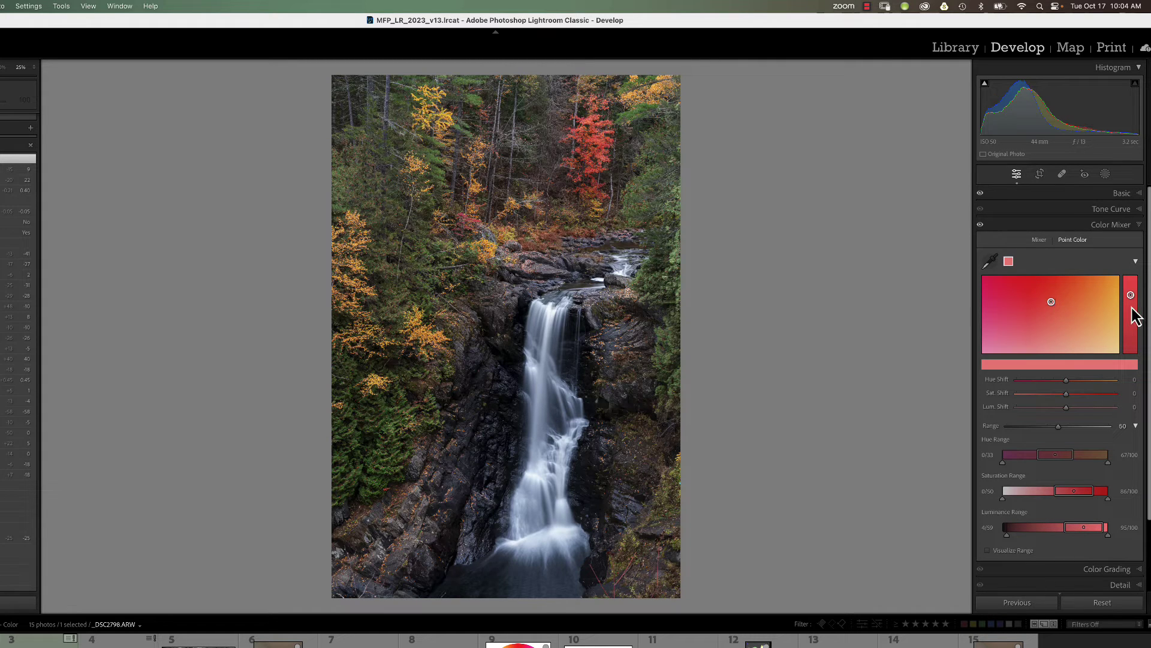
Step: Turn on the range visualization for the red sample and reduce its overall Range to 0
scroll(1081, 469, "down", 3)
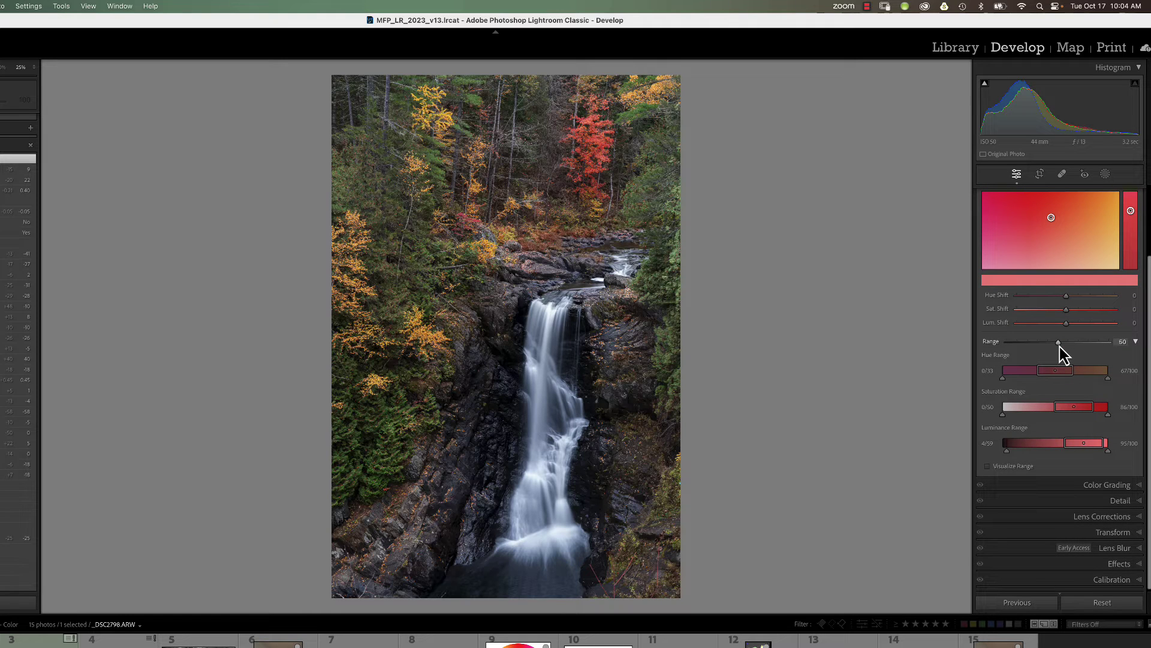
left_click(989, 466)
scroll(990, 406, "up", 1)
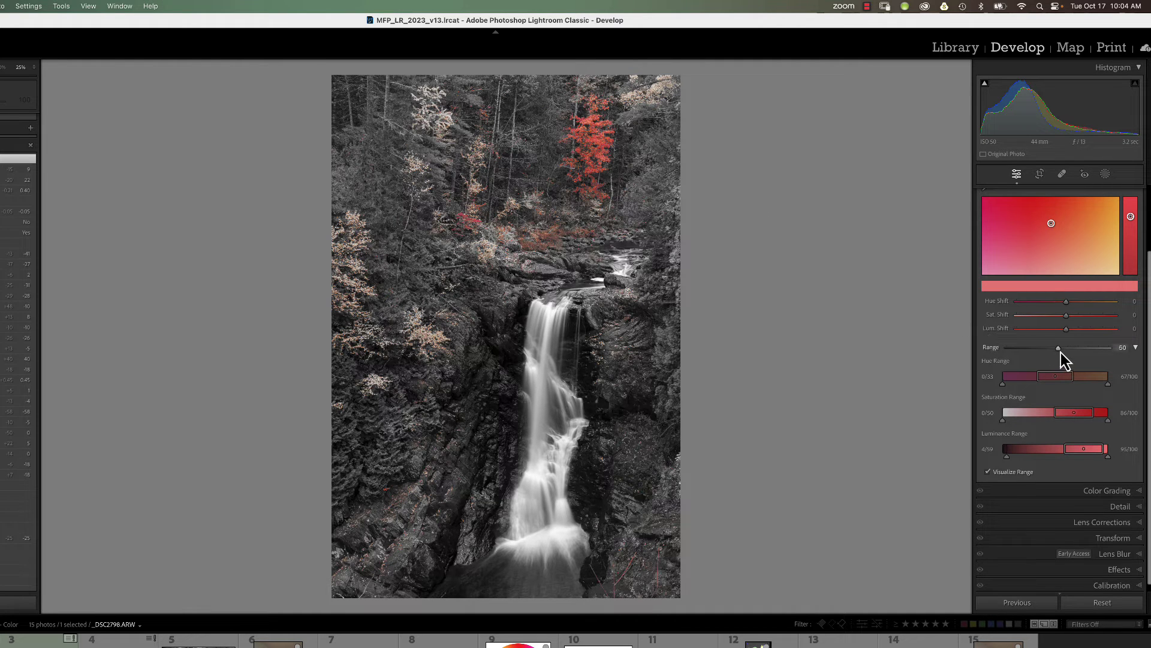
left_click_drag(1059, 351, 1003, 356)
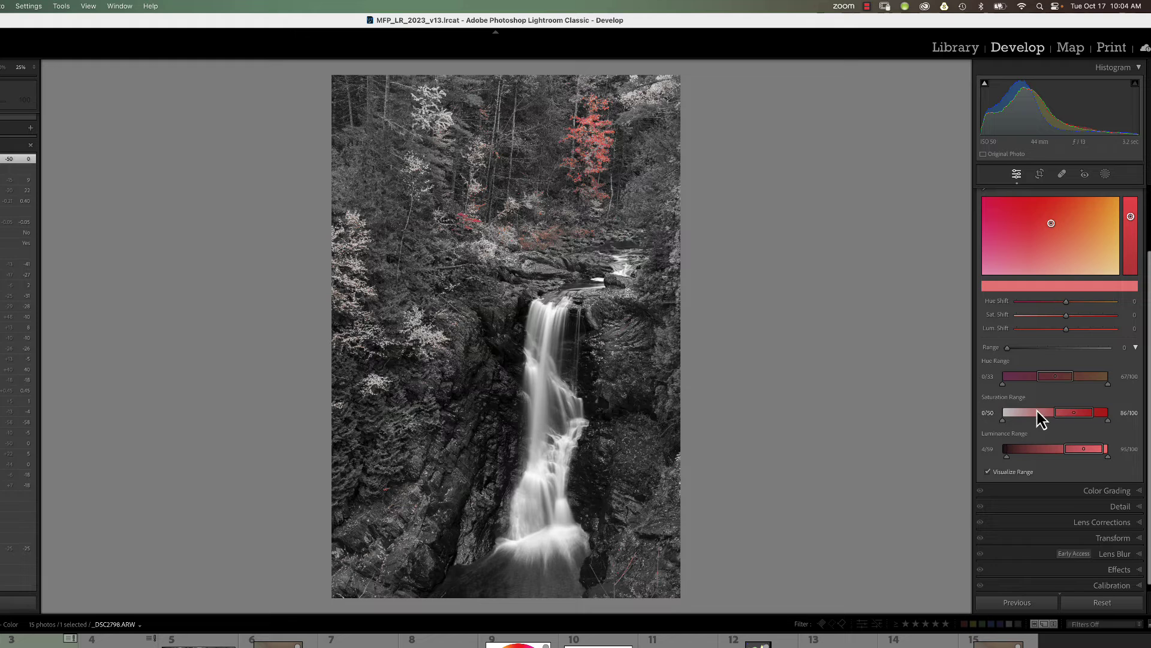
Step: Refine the red sample's Hue Range to 22/33 and 77/85, Saturation Range to 27/45 and 93/100, and Luminance Range's inner lower limit to 37
left_click_drag(1054, 415, 1084, 379)
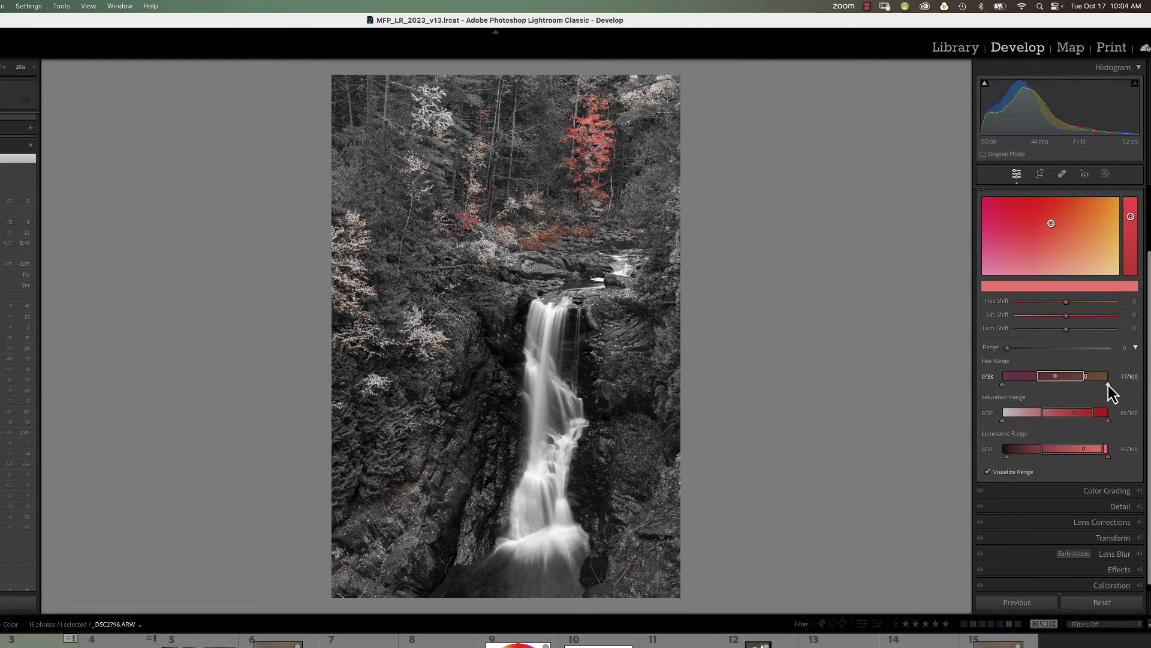
left_click_drag(1108, 385, 1091, 387)
left_click_drag(1004, 388, 1026, 389)
scroll(1030, 468, "down", 1)
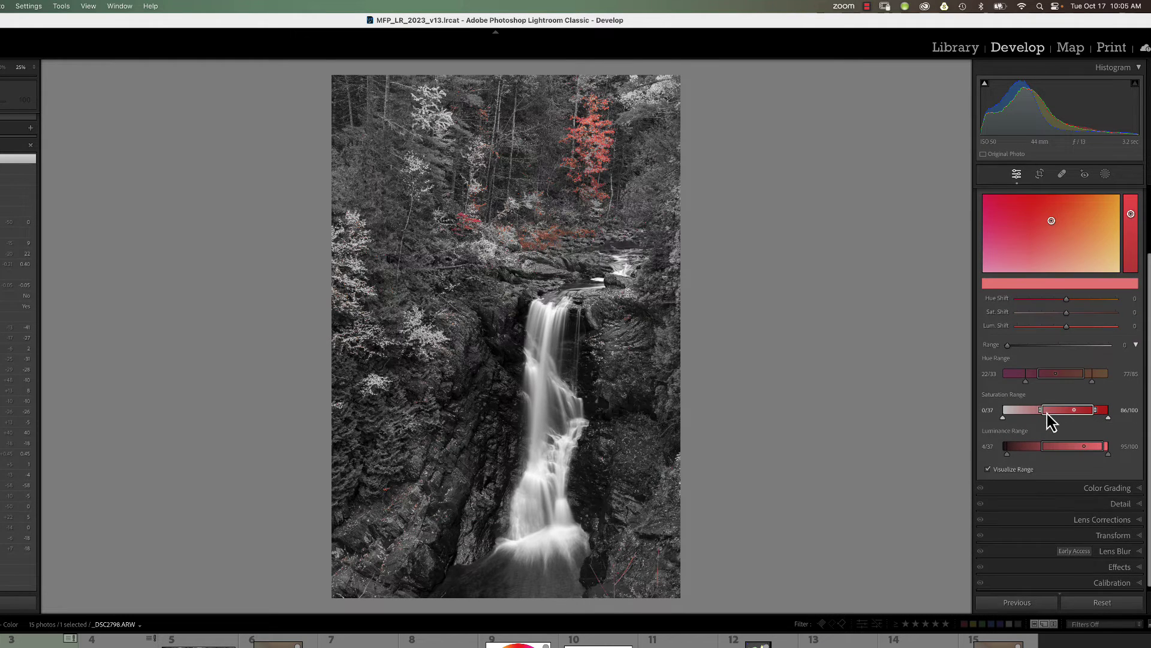
left_click_drag(1005, 423, 1087, 416)
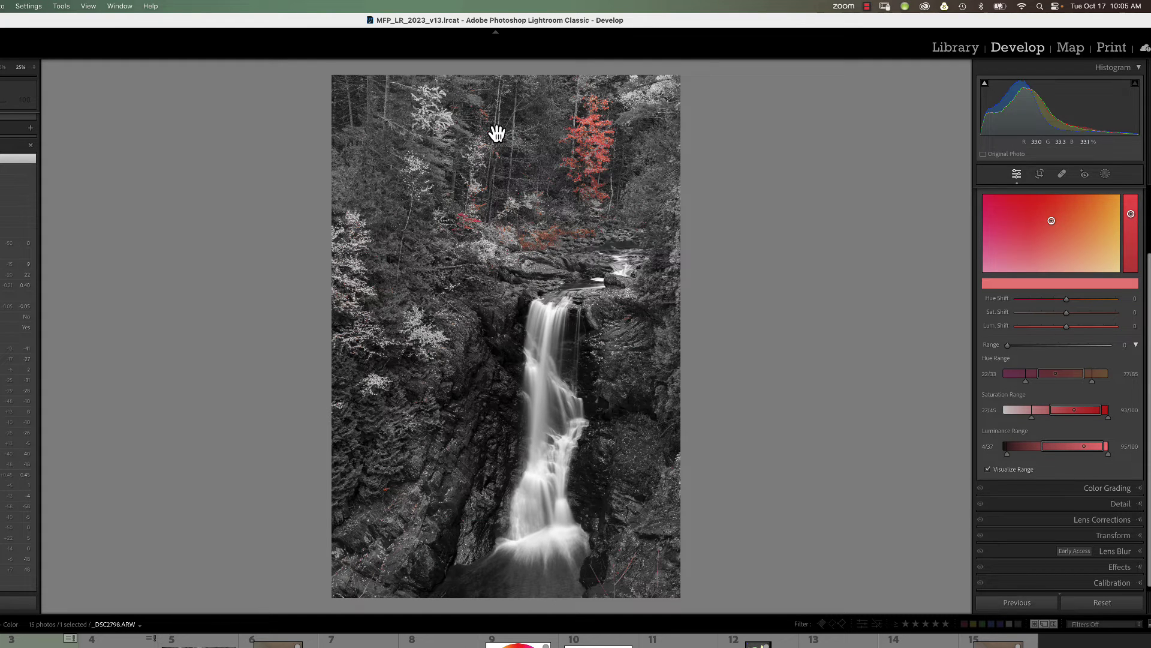
Step: Turn off the range visualization and shift the red sample's hue to 11, saturation to 18 and luminance to 32
left_click(988, 469)
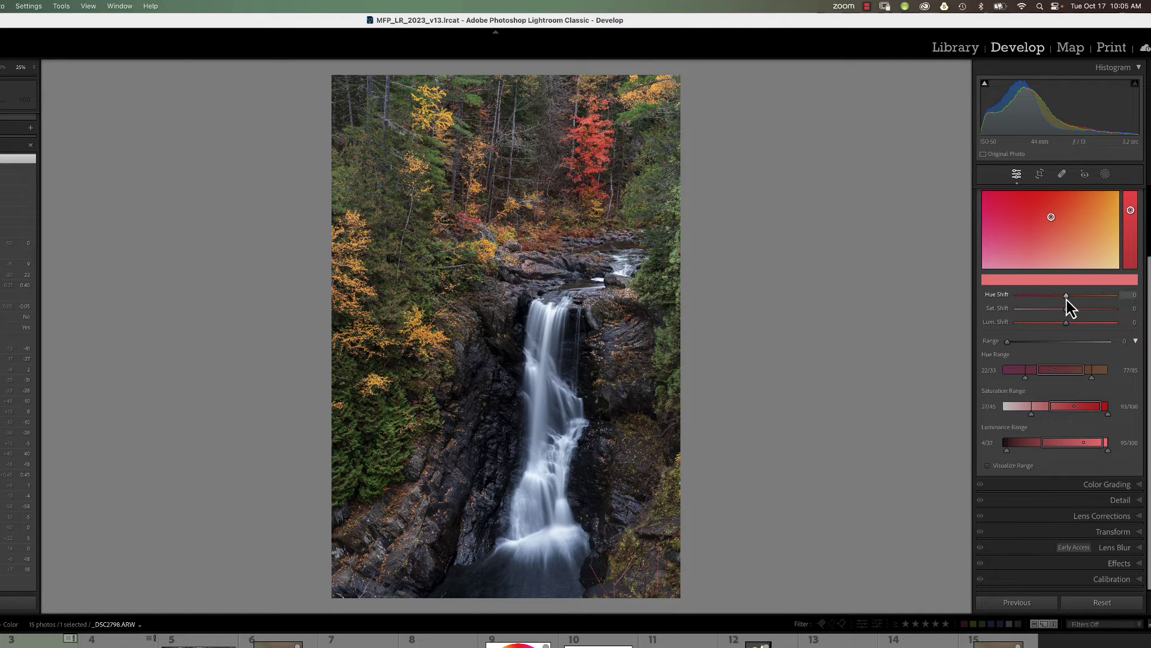
mouse_move(1067, 300)
left_mouse_down()
mouse_move(1082, 300)
mouse_move(1071, 301)
left_mouse_up()
mouse_move(1071, 301)
left_mouse_down()
mouse_move(1052, 304)
mouse_move(1083, 323)
mouse_move(1059, 296)
mouse_move(1074, 298)
left_mouse_up()
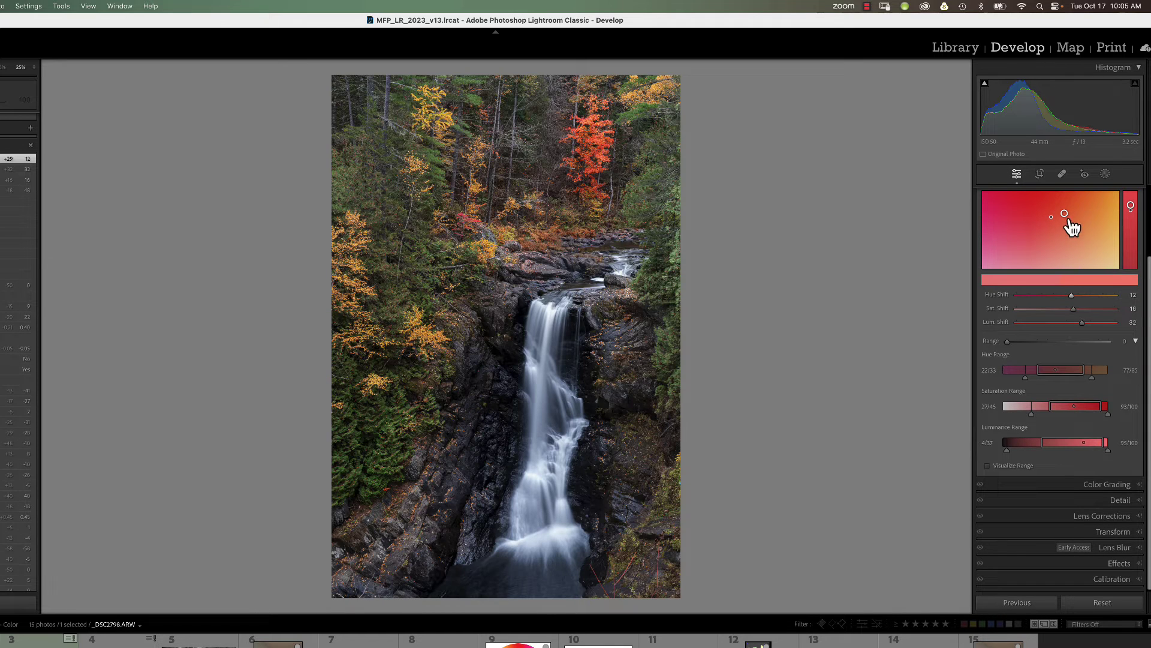
mouse_move(1066, 215)
left_mouse_down()
mouse_move(1104, 224)
mouse_move(1069, 236)
mouse_move(1053, 205)
mouse_move(1052, 234)
mouse_move(1051, 207)
mouse_move(1063, 212)
left_mouse_up()
Step: Compare the waterfall photo with and without the Color Mixer edits, leaving them enabled
scroll(1079, 282, "up", 3)
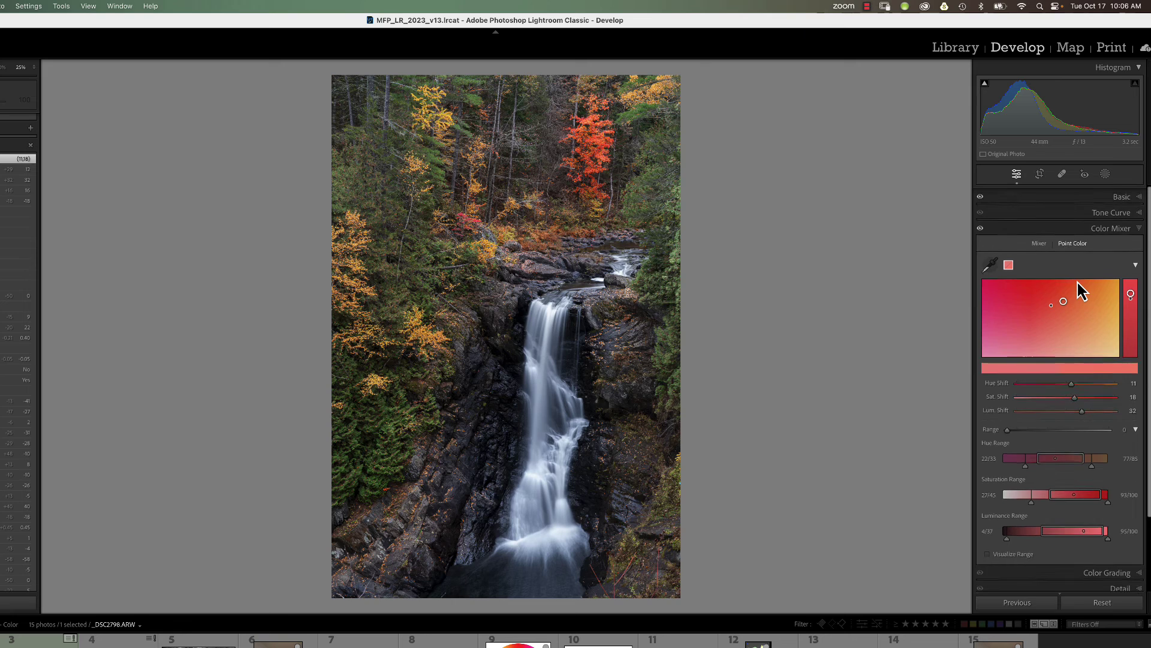
left_click(980, 226)
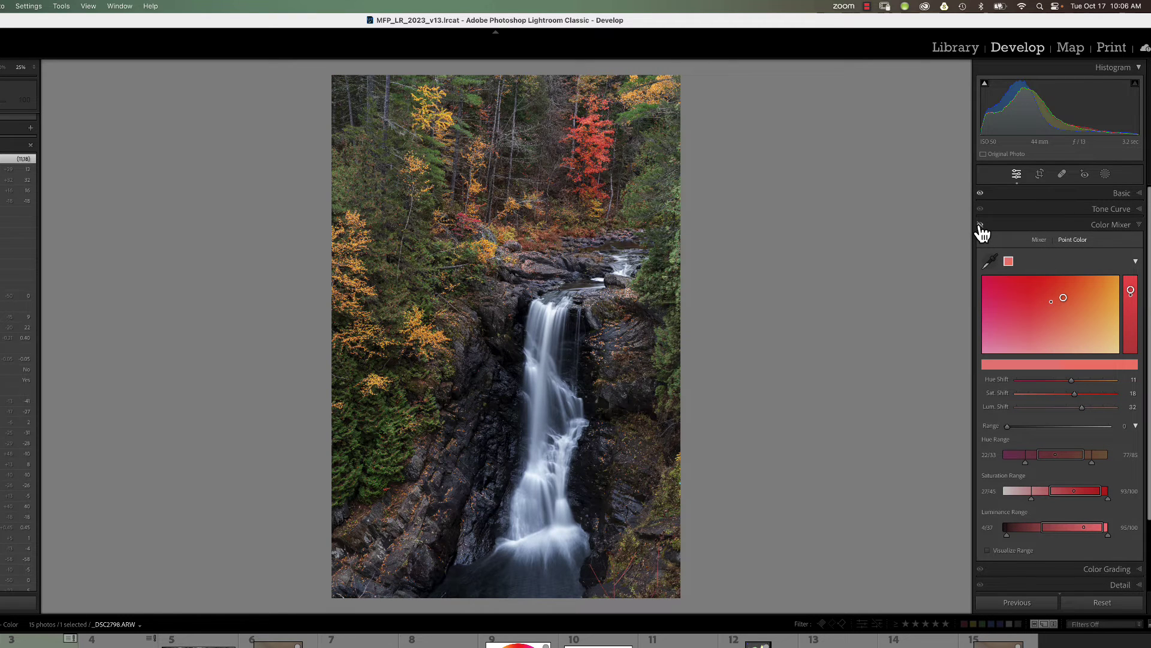
left_click(981, 225)
left_click(980, 226)
left_click(981, 226)
Step: Sample the orange foliage beside the waterfall as a second Point Color, visualize its range and reduce the overall Range to 0
scroll(988, 236, "down", 1)
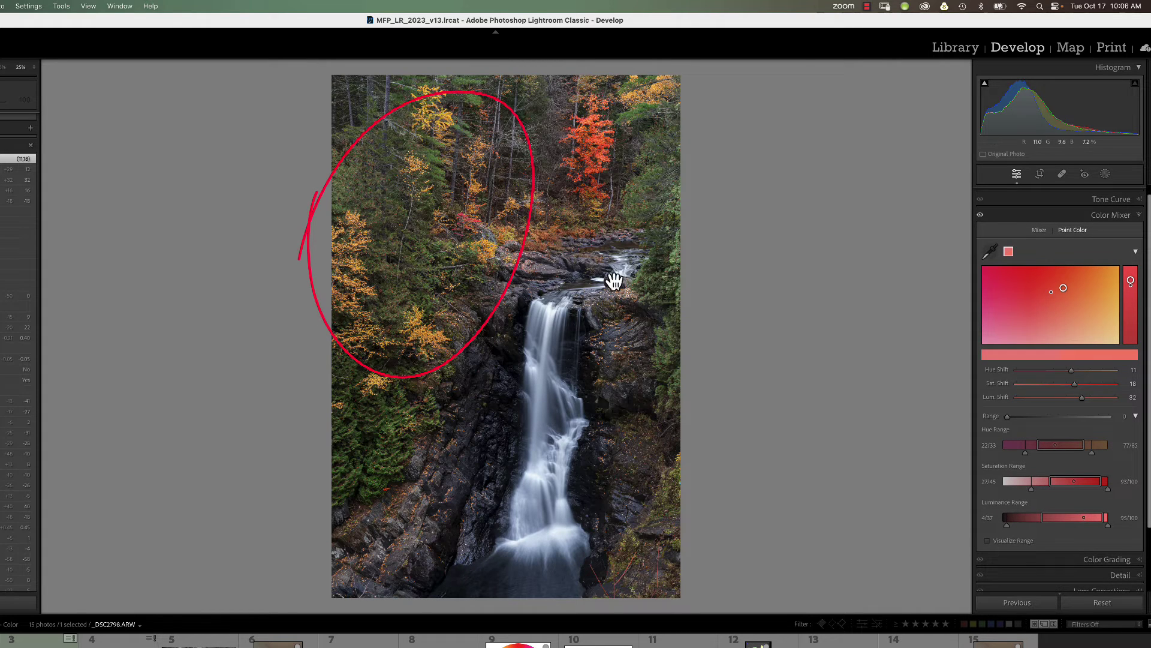
left_click(990, 251)
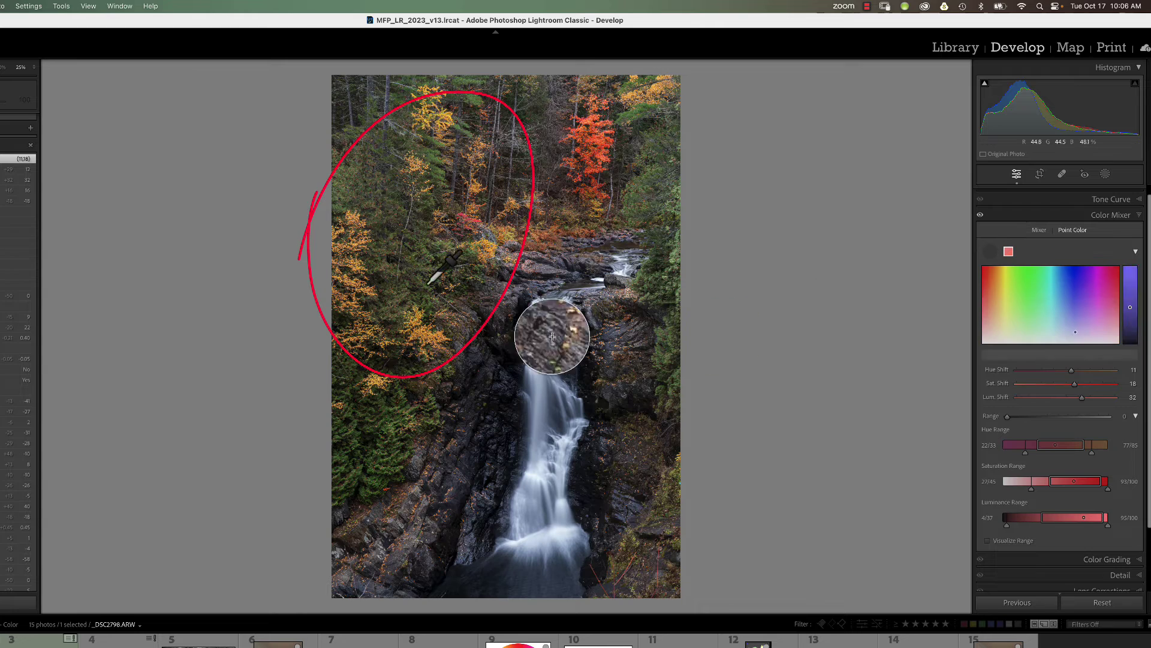
left_click(405, 332)
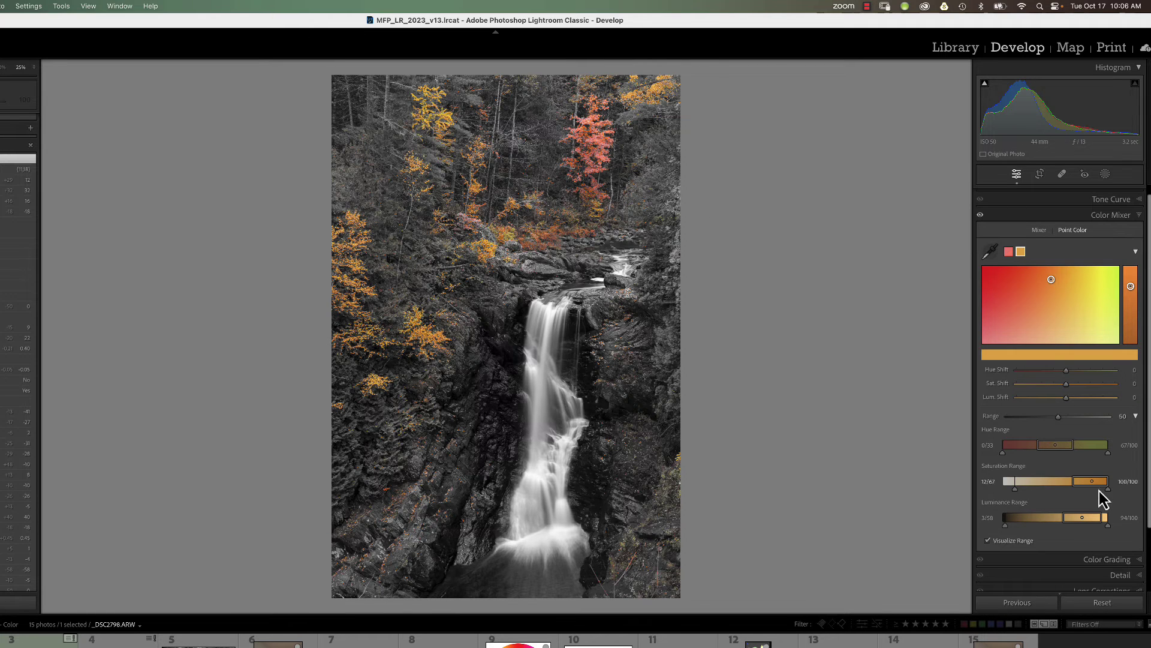
scroll(1100, 495, "down", 2)
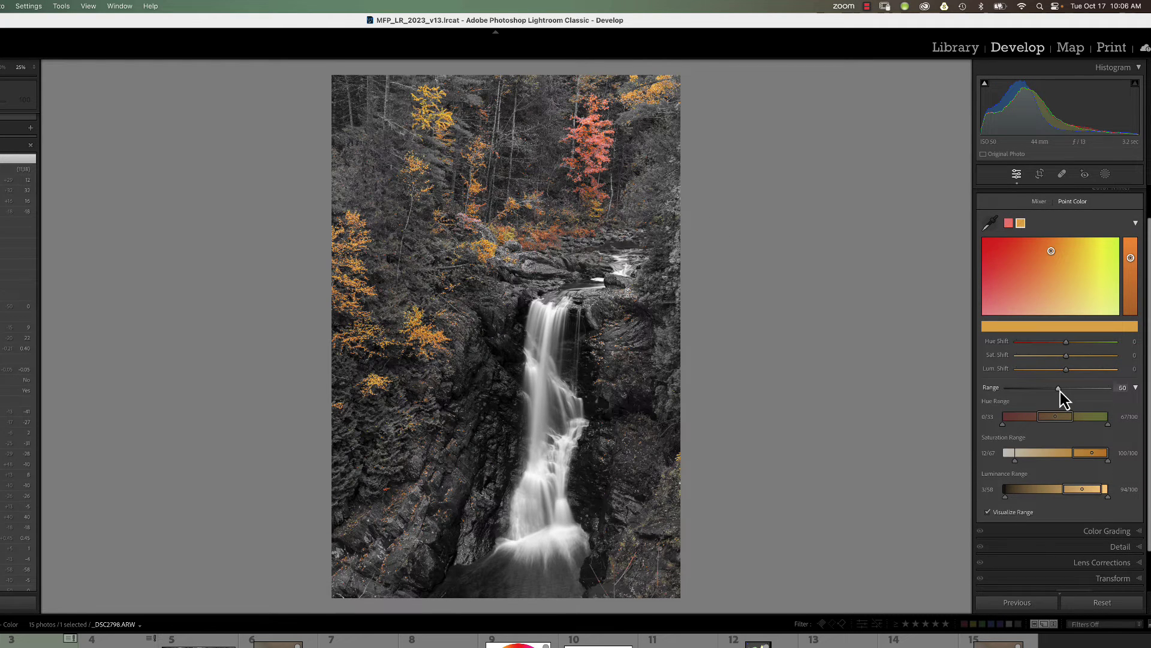
left_click_drag(1059, 390, 996, 393)
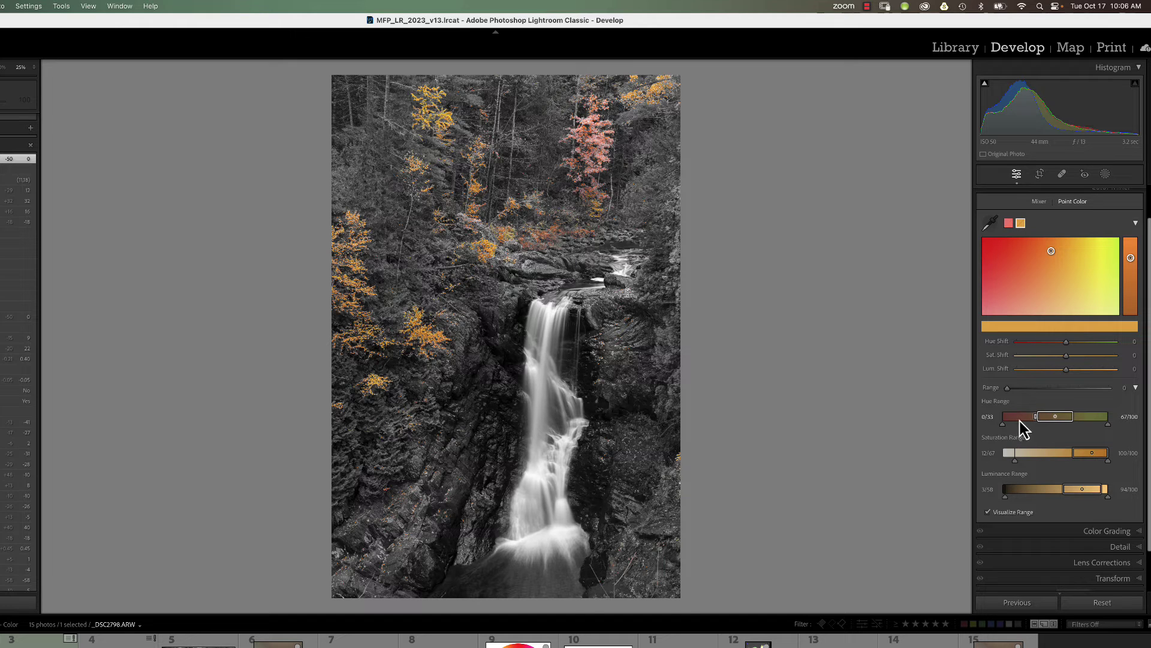
Step: Refine the orange sample's Hue Range to 0/42 and 75/89, Saturation Range to 12/43 and 86/90, and Luminance Range to 3/48 and 82/92
left_click_drag(1036, 418, 1083, 419)
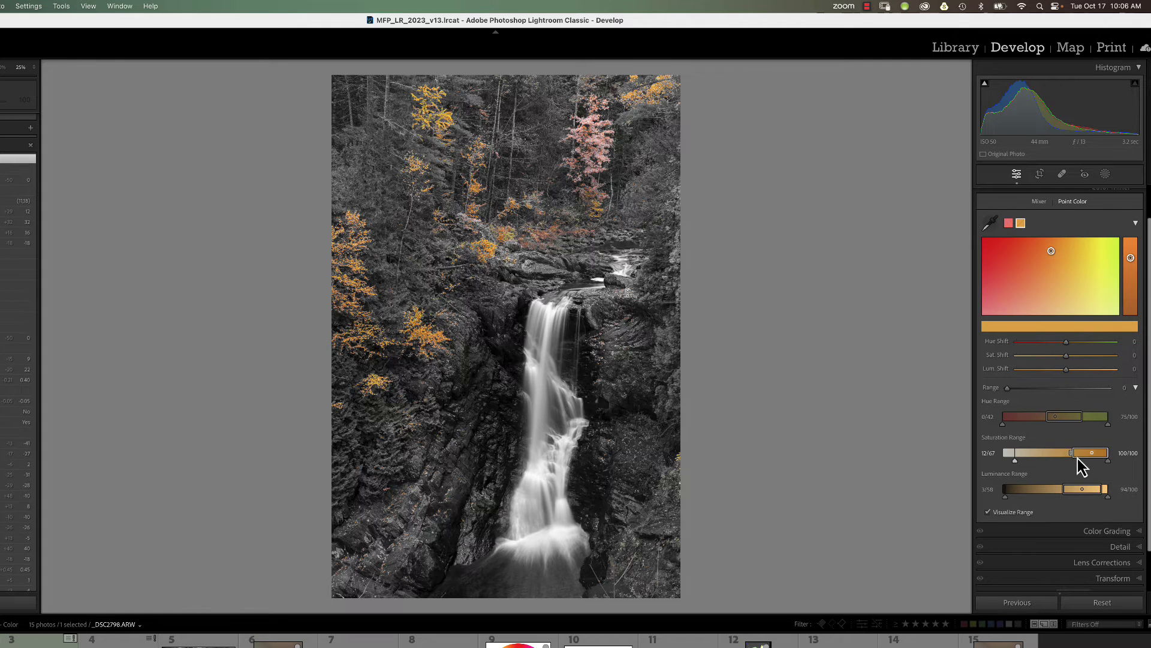
left_click_drag(1072, 454, 1098, 467)
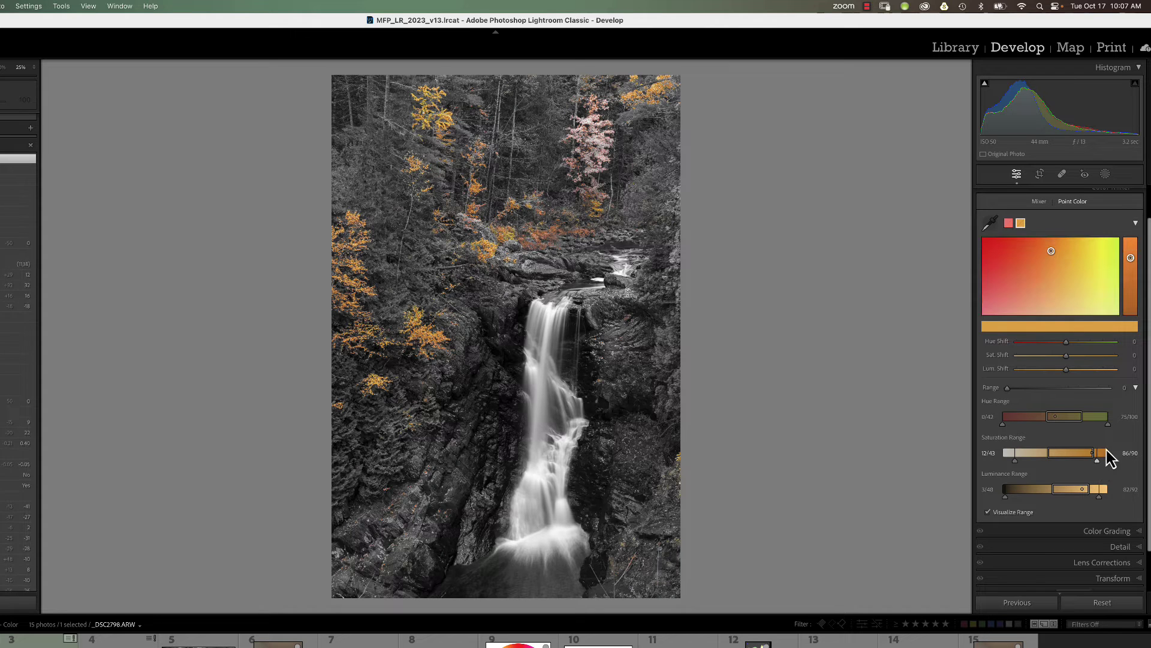
left_click_drag(1109, 425, 1097, 424)
Step: Turn off the range visualization and shift the orange sample's hue to -5, saturation to 4 and luminance to 17
left_click(989, 513)
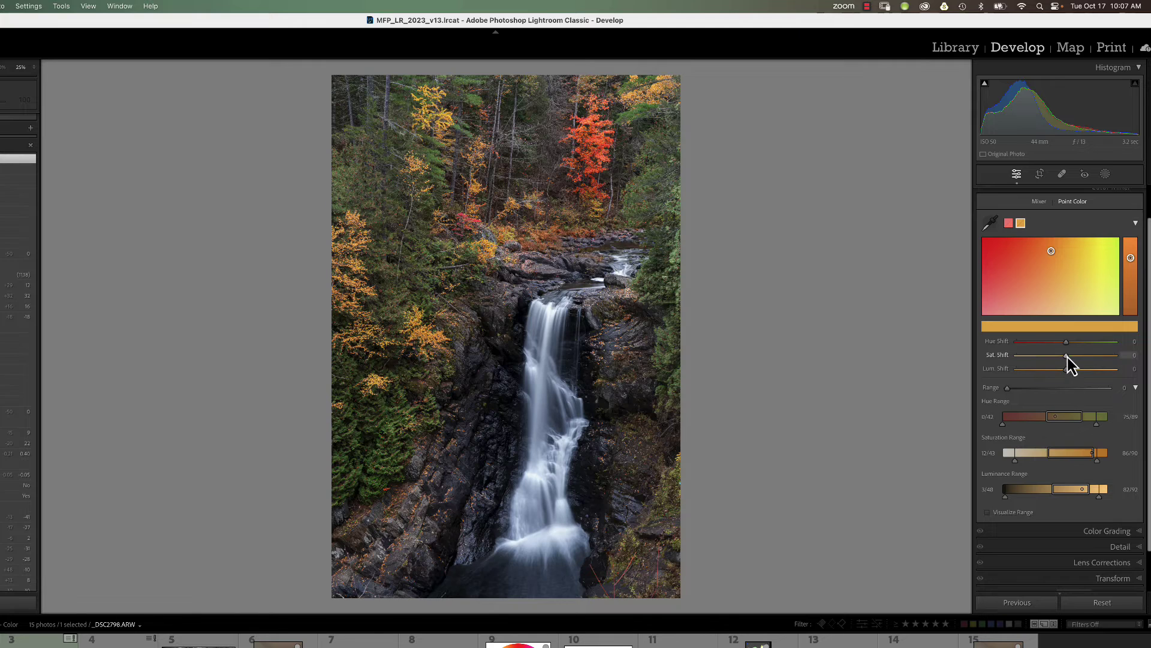
scroll(1068, 362, "up", 1)
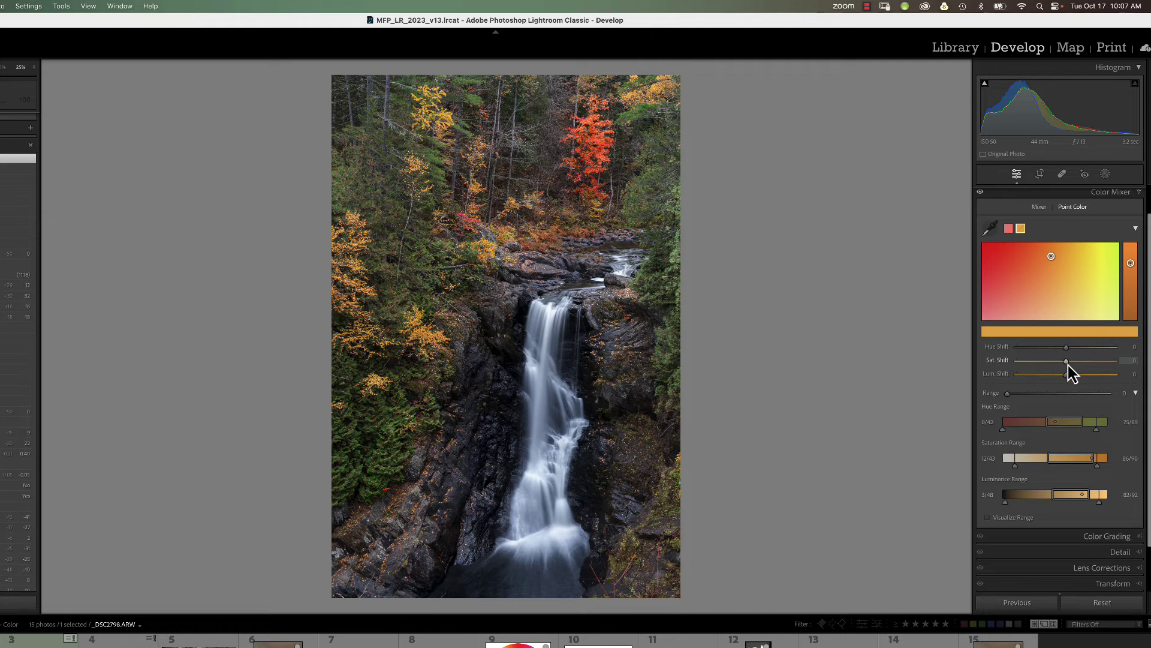
mouse_move(1067, 362)
left_mouse_down()
mouse_move(1081, 365)
mouse_move(1077, 379)
mouse_move(1062, 350)
left_mouse_up()
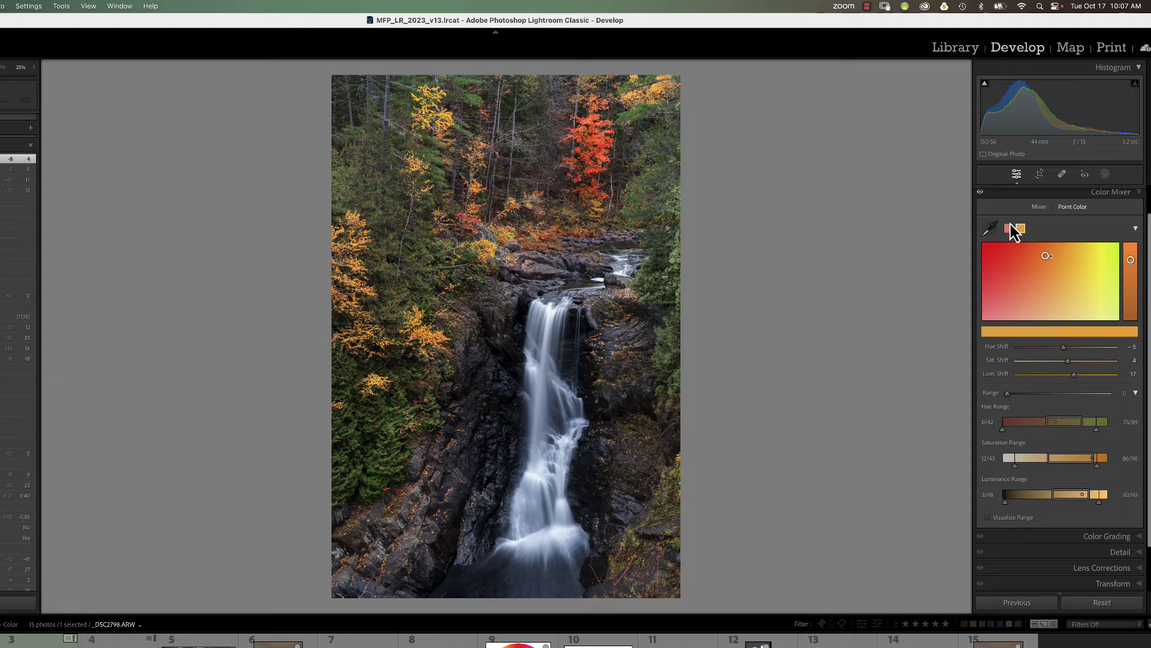
Step: Compare the photo before and after the combined red and orange Color Mixer adjustments, leaving them enabled
left_click(981, 192)
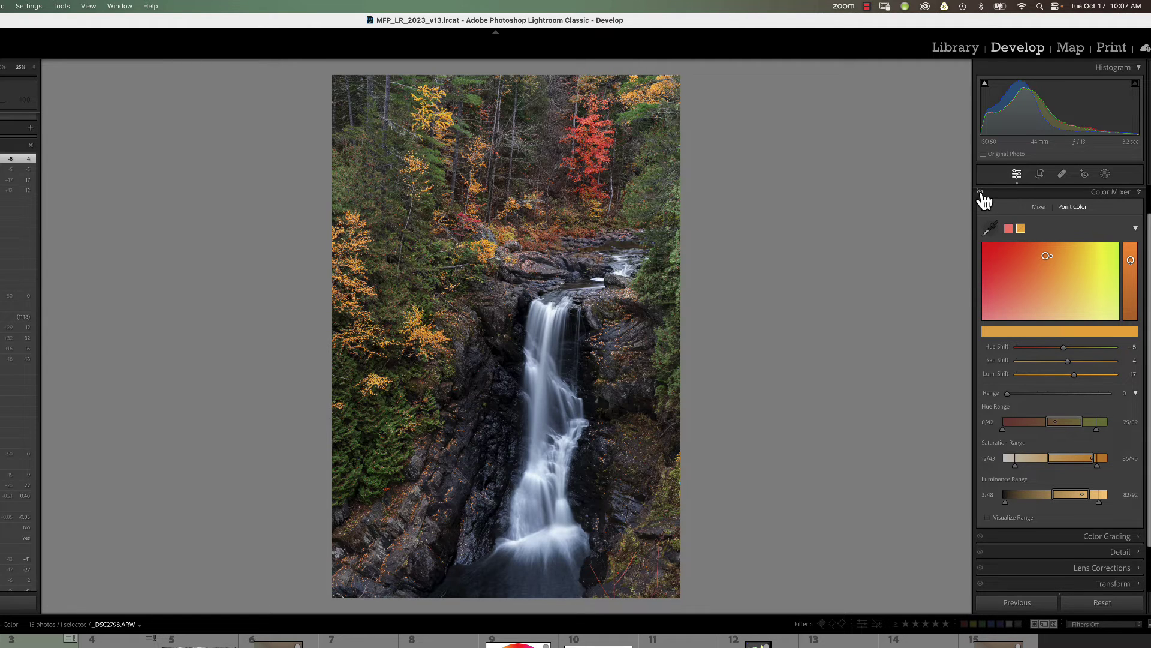
left_click(982, 192)
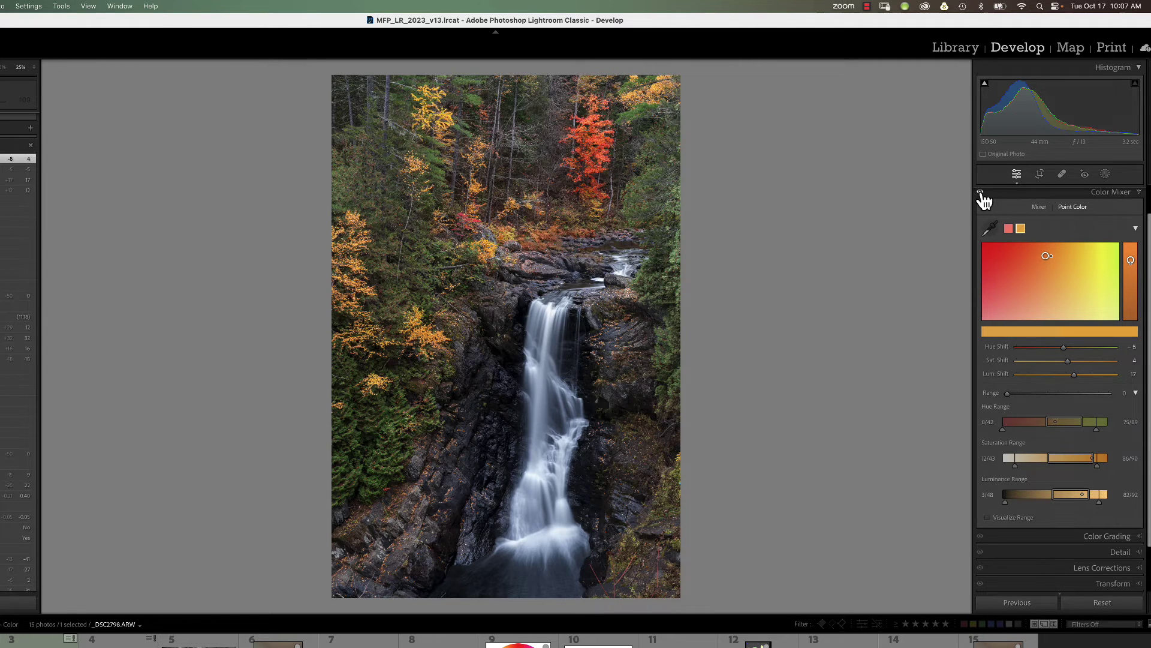
left_click(982, 193)
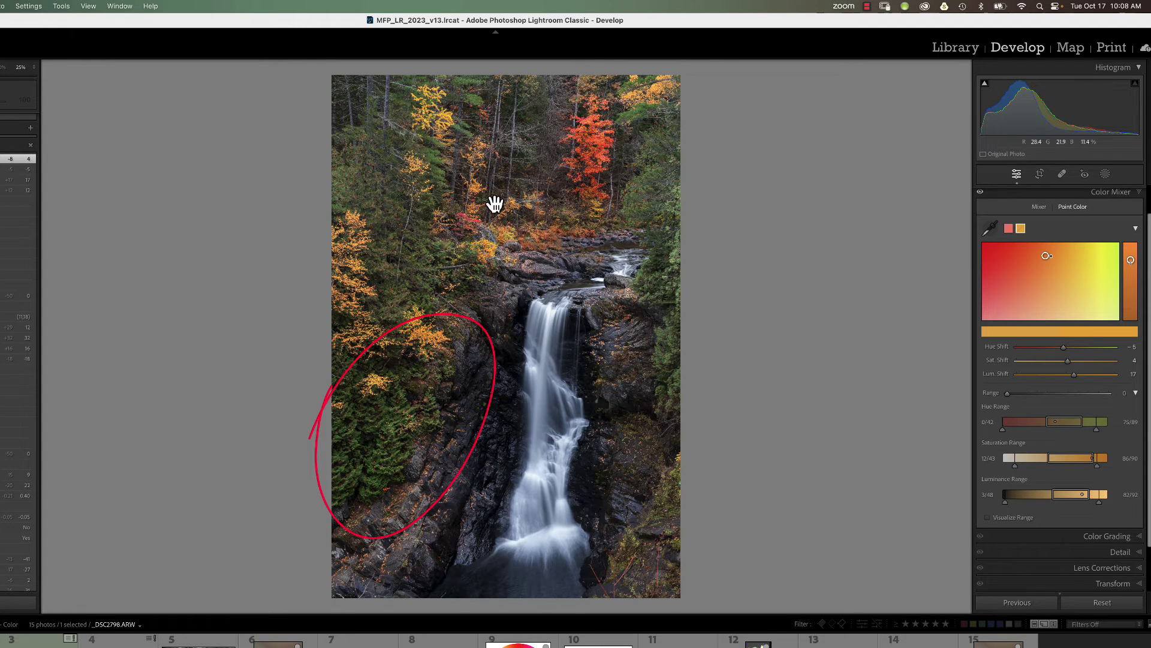
Step: Sample the green foliage near the lower rocks as a third Point Color and turn on its range visualization
left_click(991, 227)
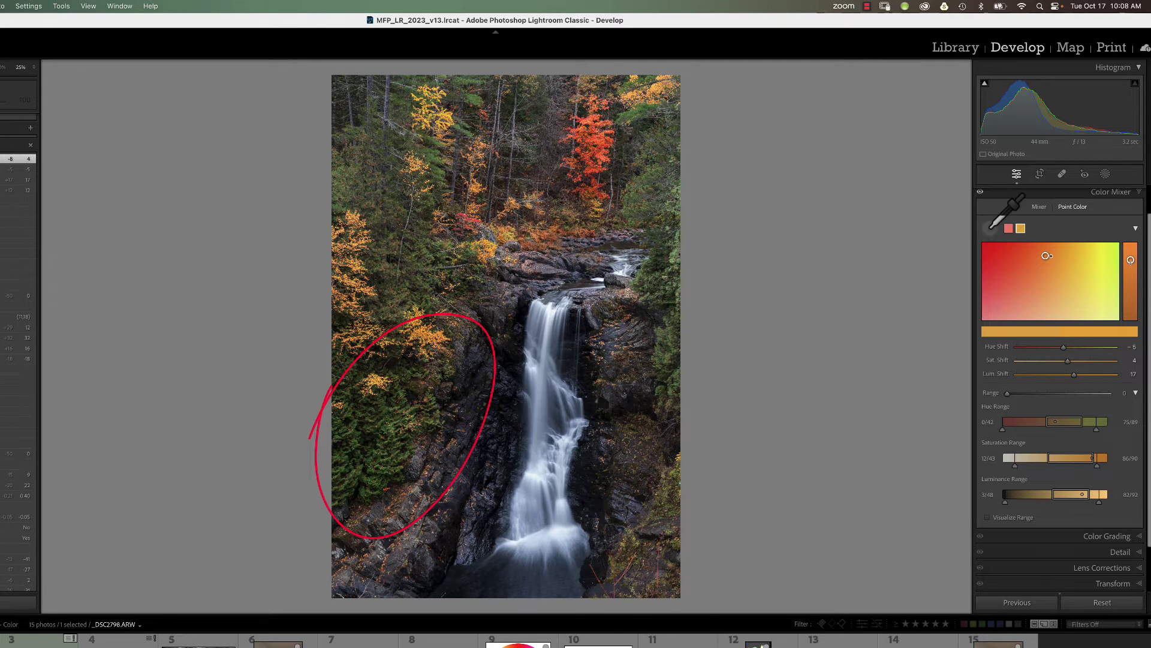
left_click(430, 422)
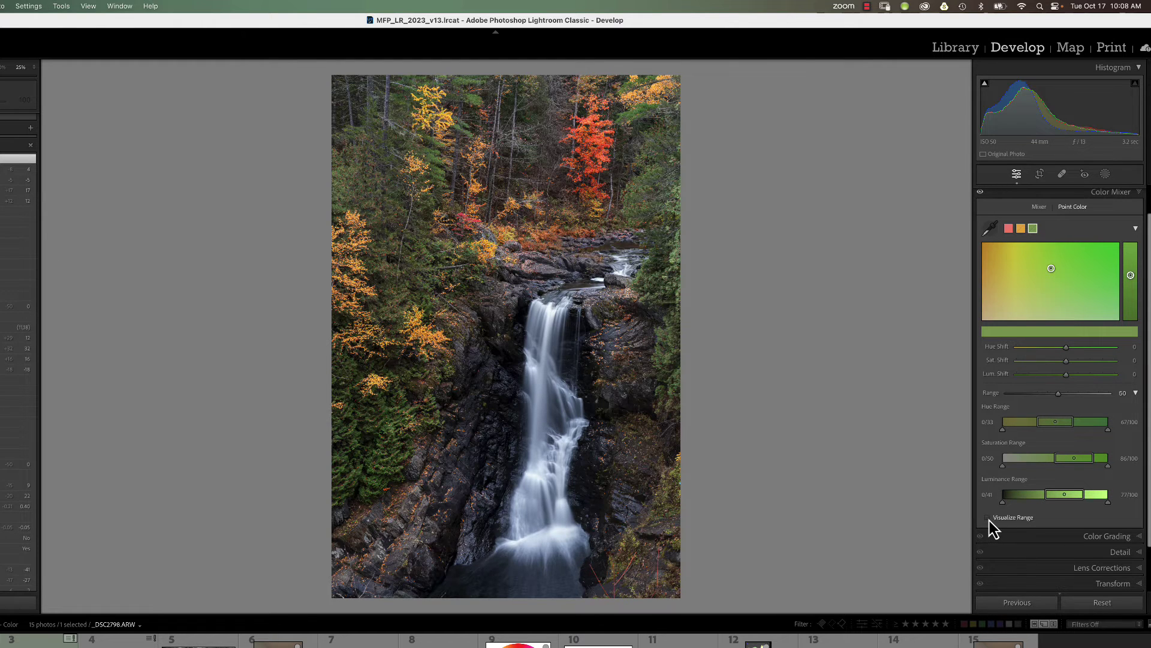
left_click(988, 518)
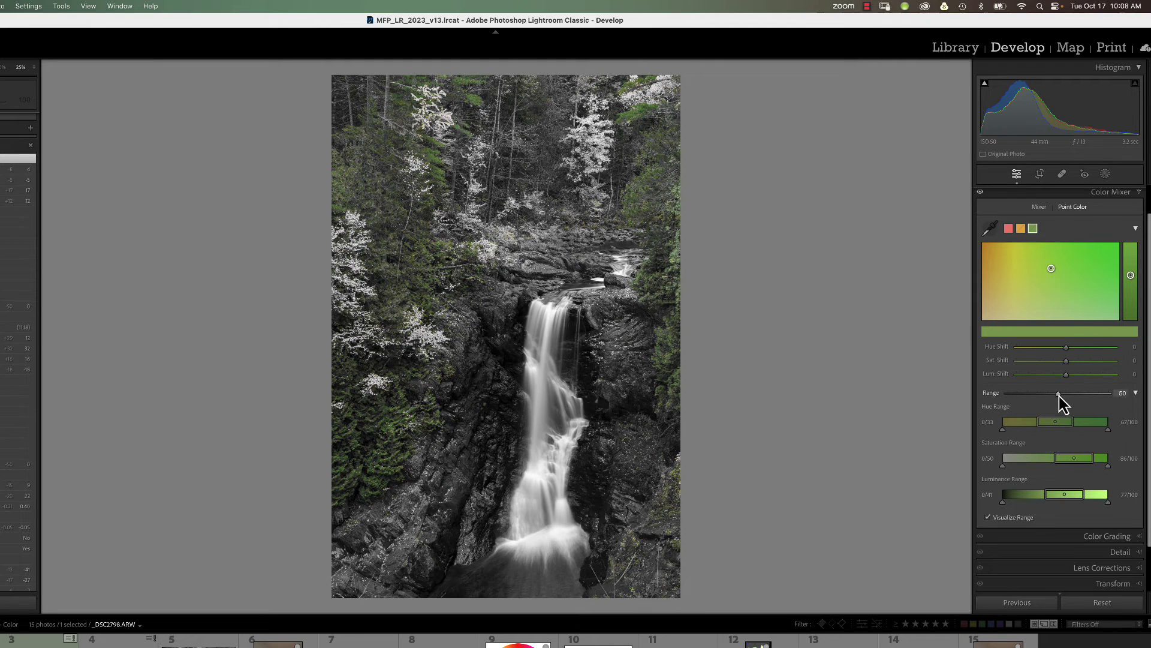
Step: Set the green sample's Range to 7, Hue Range to 0/23 and 56/72, Saturation Range to 0/22 and 78/92, and luminance shift to 100
left_click_drag(1059, 396, 1084, 470)
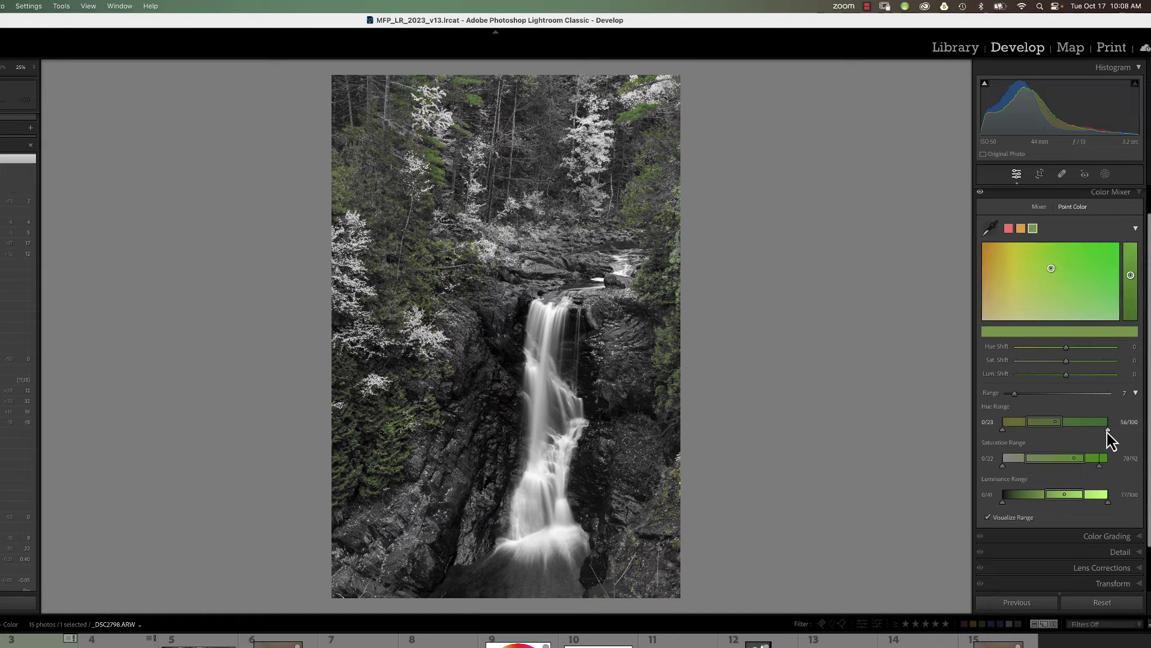
left_click_drag(1107, 430, 1077, 437)
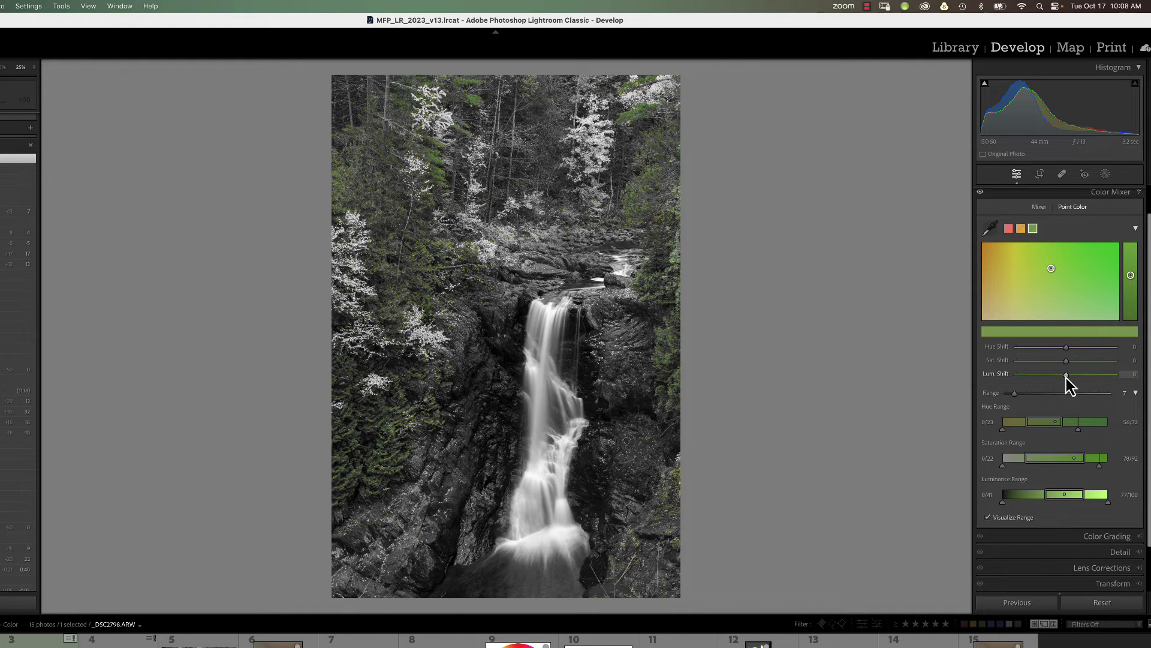
left_click_drag(1067, 376, 1122, 377)
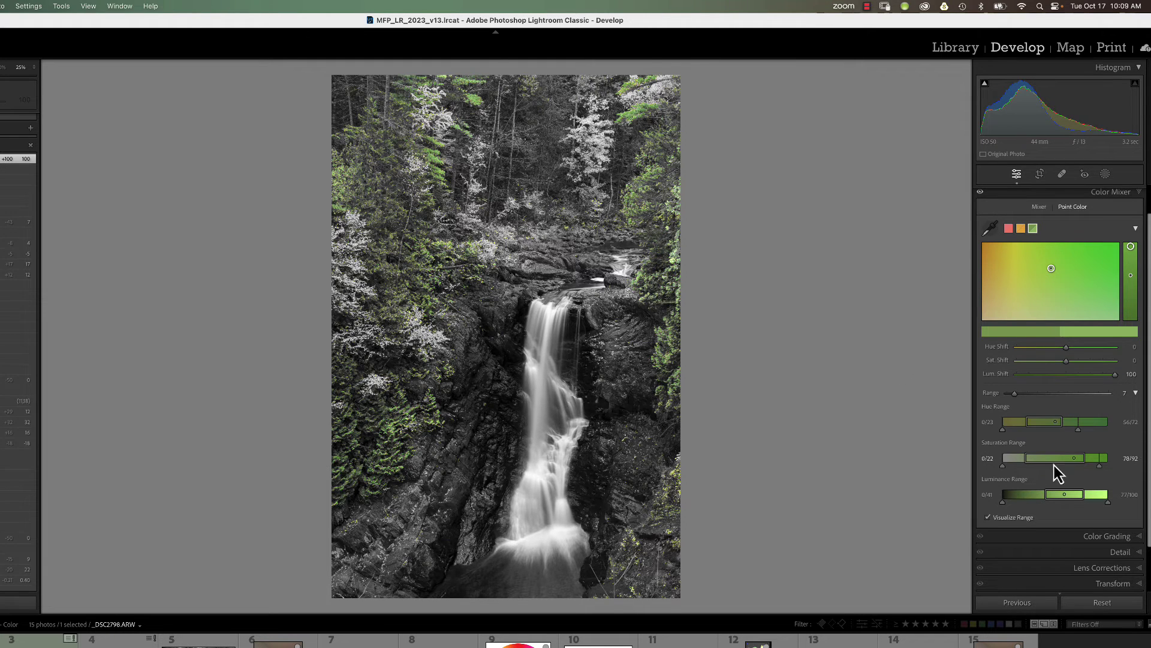
Step: Refine the green sample's Hue Range to 0/9 and 62/66, Saturation Range to 0/24 and 86/100, and Luminance Range to 16/37 and 77/100
left_click_drag(1101, 466, 1086, 467)
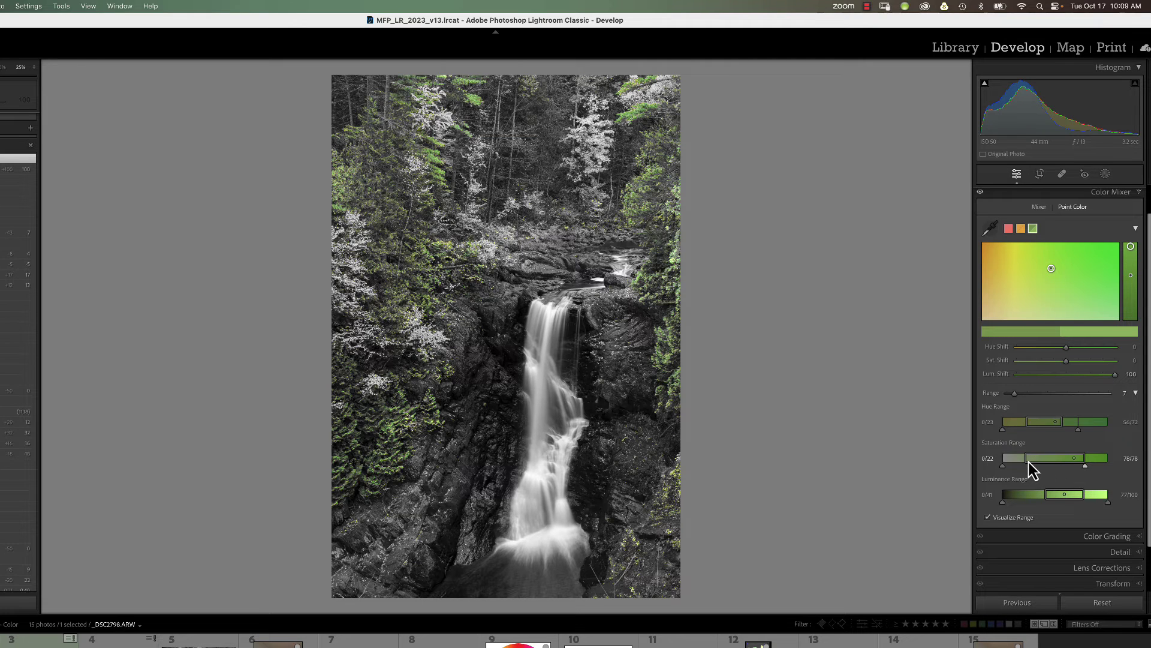
double_click(1028, 462)
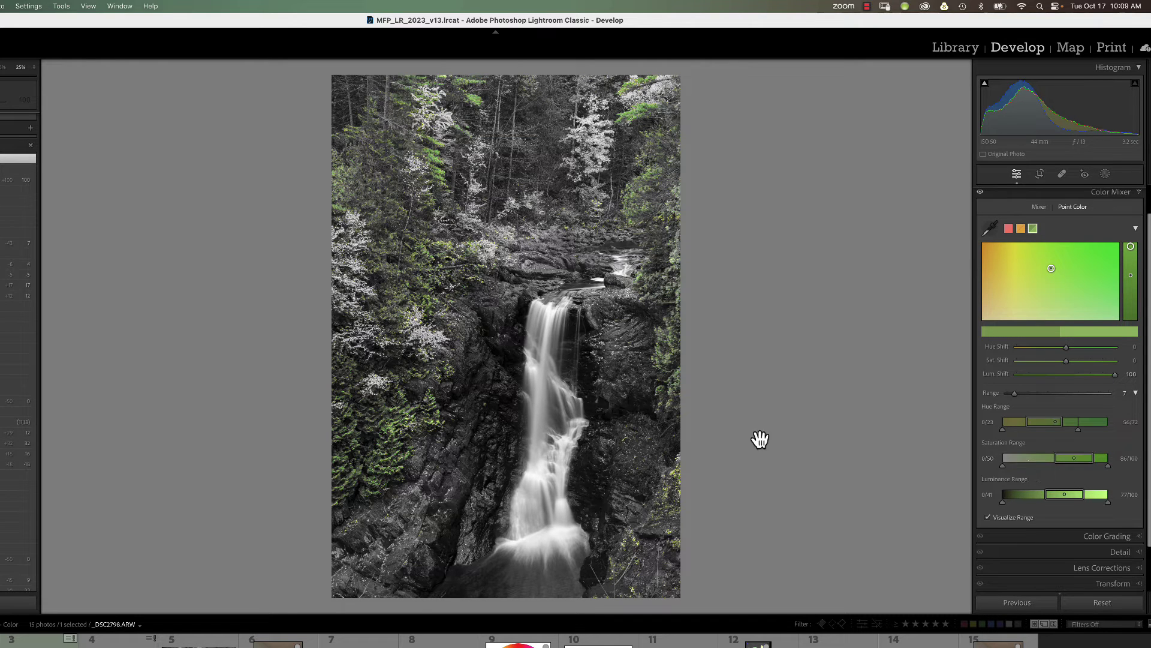
left_click_drag(1028, 427, 1072, 426)
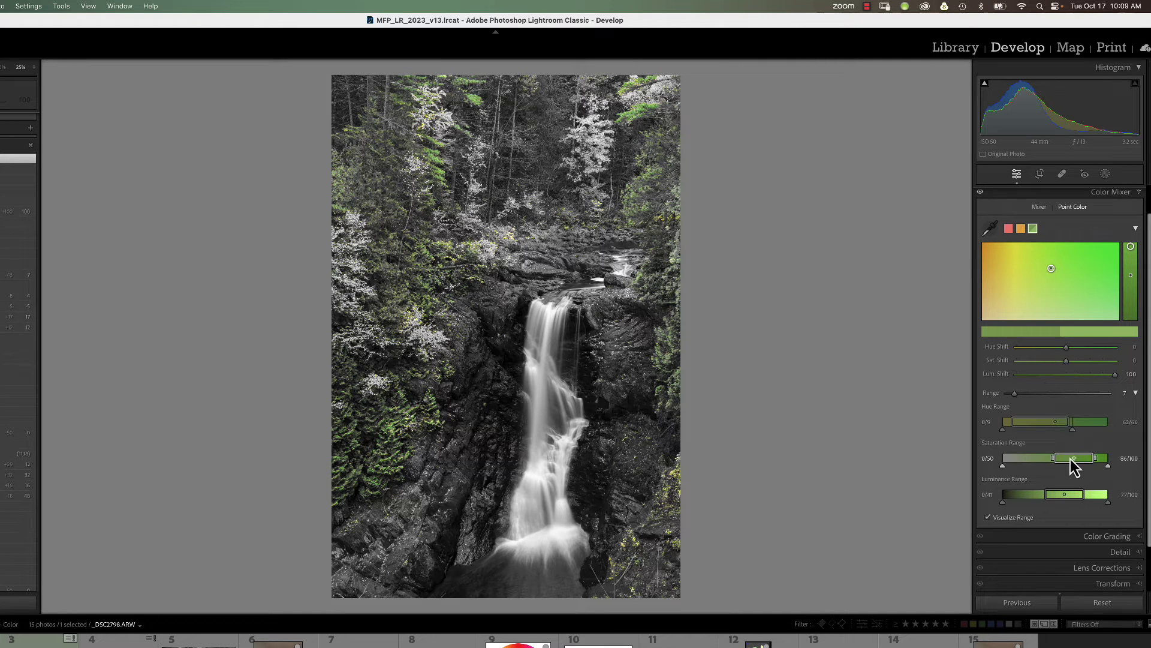
left_click_drag(1059, 468, 1027, 468)
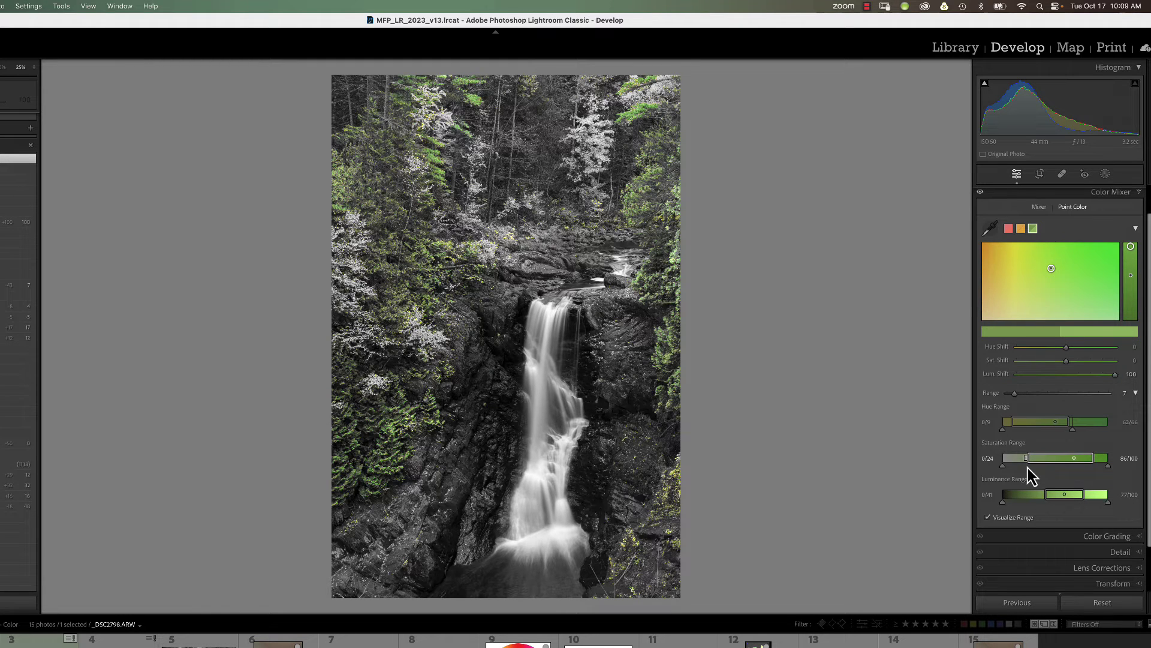
left_click_drag(1047, 507, 1020, 505)
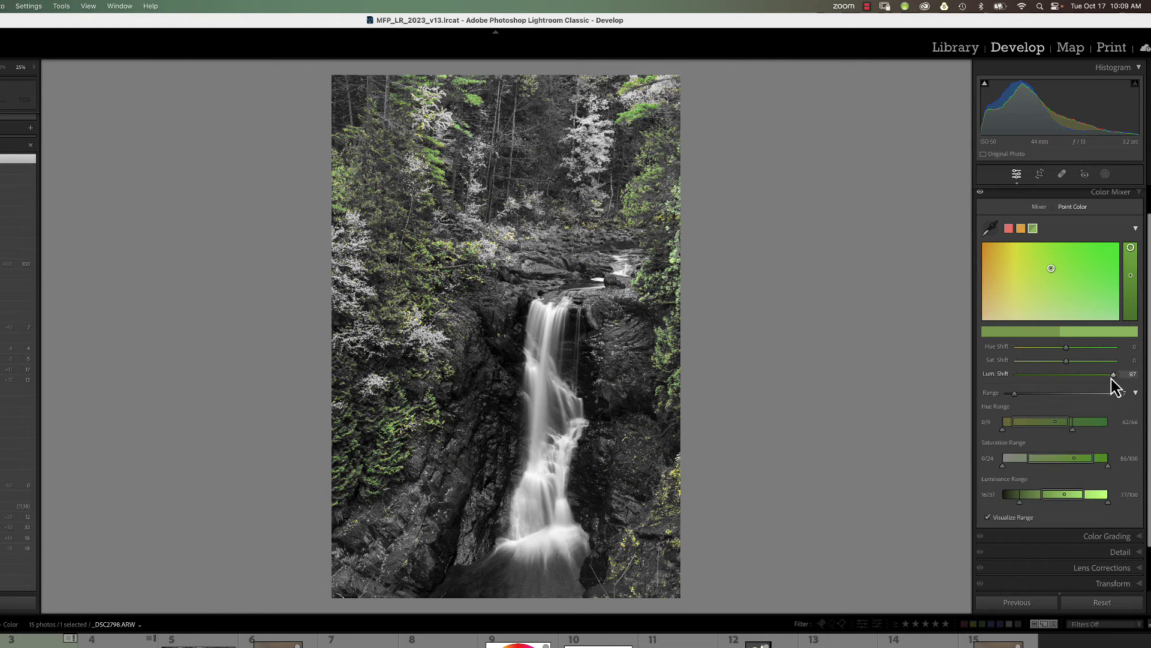
Step: Turn off the range visualization and shift the green sample's hue to -28, saturation to 15 and luminance to 58
left_click_drag(1113, 383, 1071, 384)
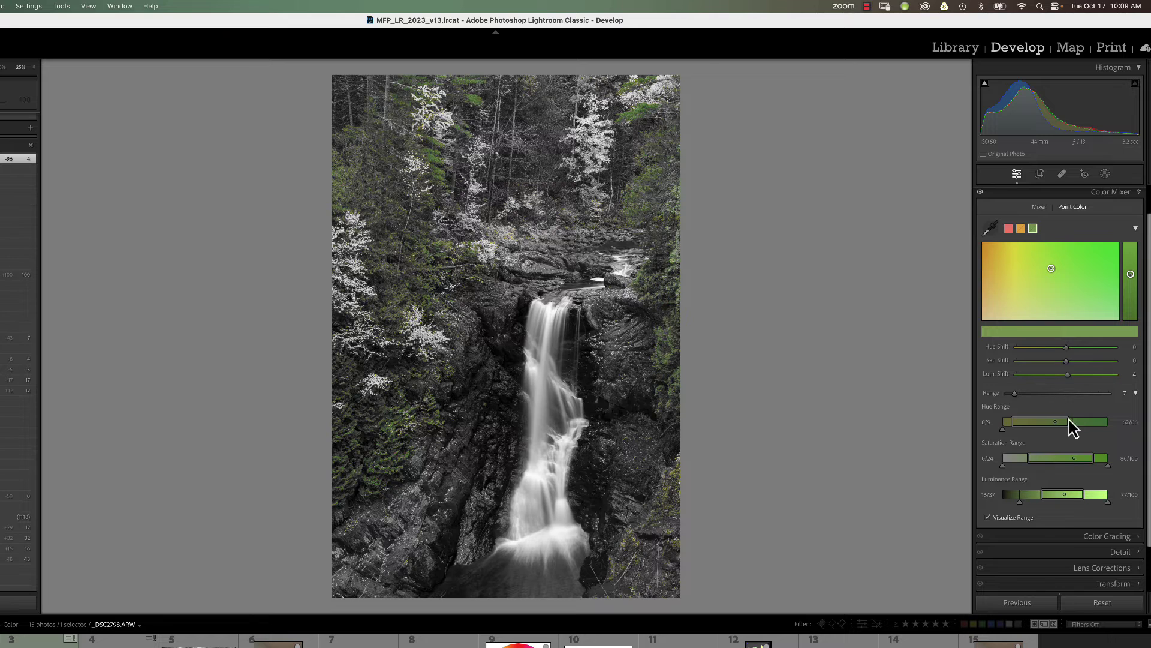
left_click(988, 519)
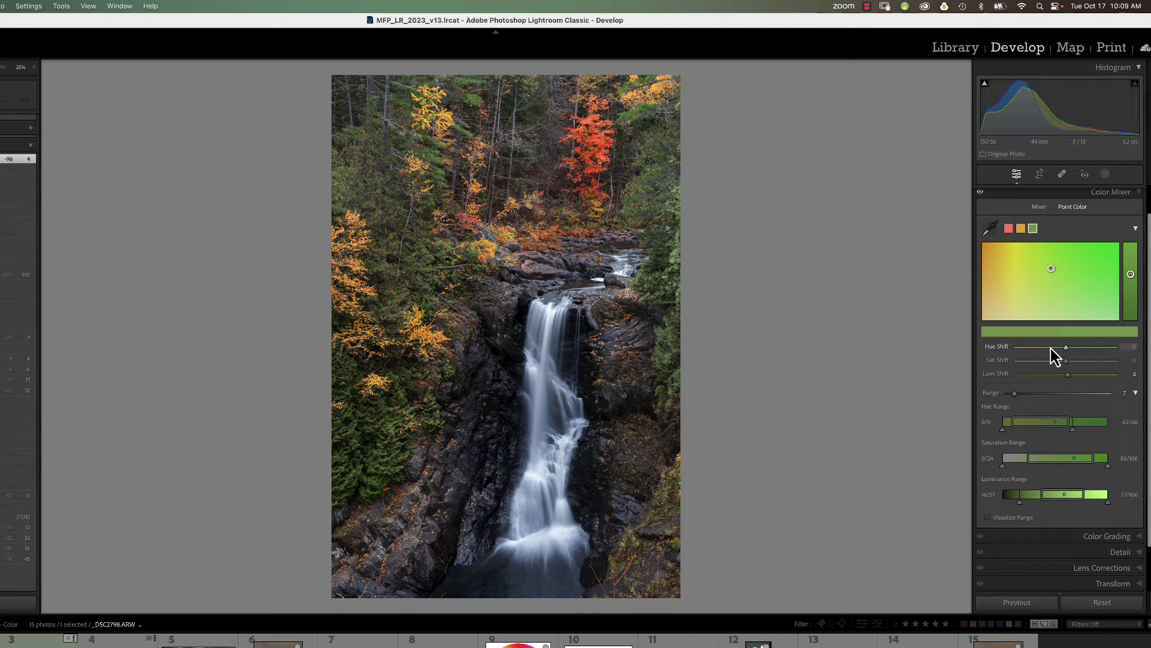
mouse_move(1071, 351)
left_mouse_down()
mouse_move(1098, 351)
mouse_move(1054, 357)
mouse_move(1101, 355)
mouse_move(1056, 355)
mouse_move(1095, 377)
mouse_move(1082, 371)
left_mouse_up()
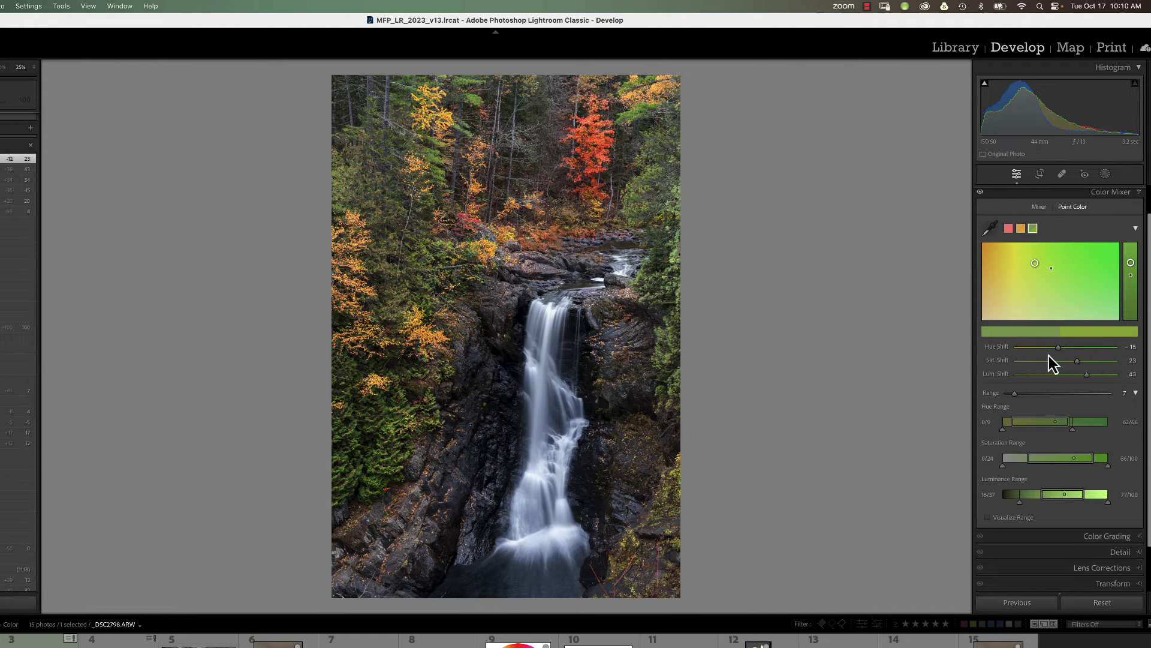
mouse_move(1035, 264)
left_mouse_down()
mouse_move(1023, 276)
mouse_move(1038, 279)
mouse_move(1024, 284)
mouse_move(1037, 261)
mouse_move(1104, 259)
mouse_move(1027, 259)
mouse_move(1031, 274)
mouse_move(1023, 264)
left_mouse_up()
left_click_drag(1023, 264, 1024, 264)
left_click_drag(1131, 263, 1131, 258)
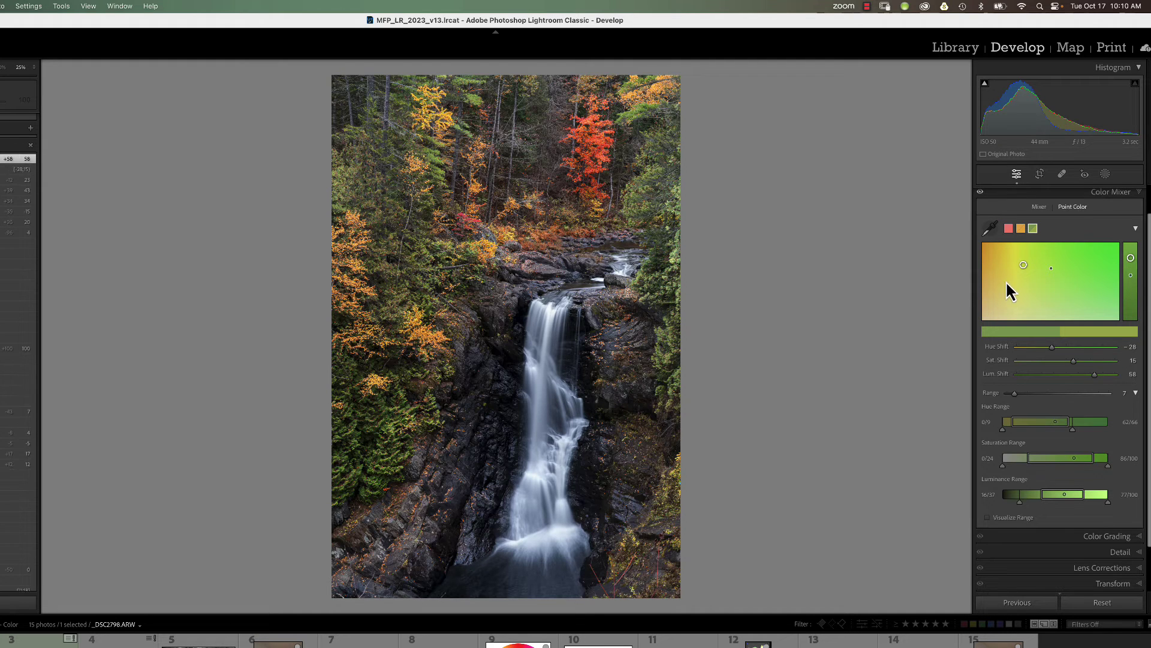
Step: Compare the photo with and without all the Color Mixer adjustments, leaving them enabled
left_click(982, 192)
left_click(982, 192)
left_click(982, 193)
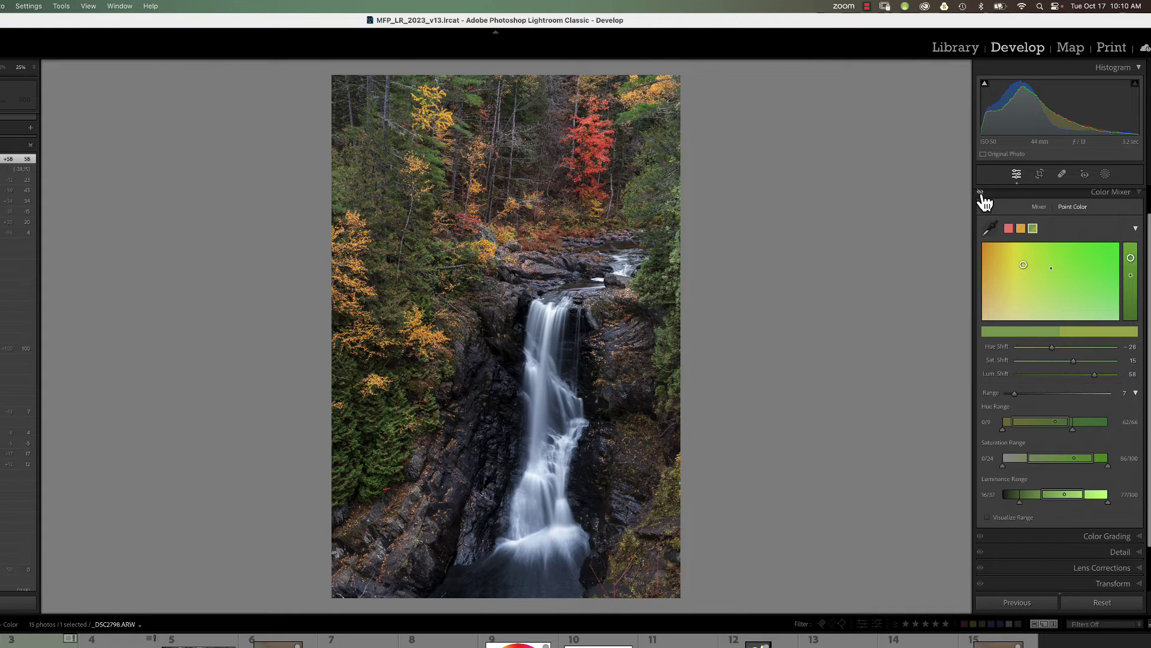
left_click(981, 192)
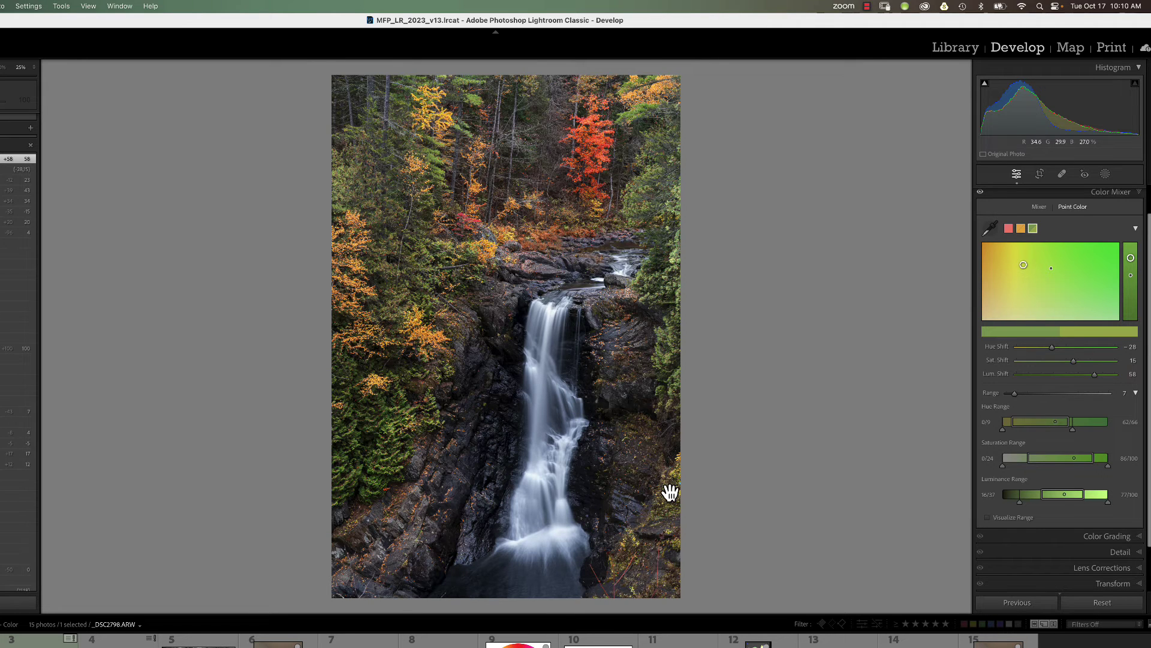
Step: Create a brush mask with size 14.0 and paint it over the leaf-covered rock face to the right of the waterfall
key("super+equal")
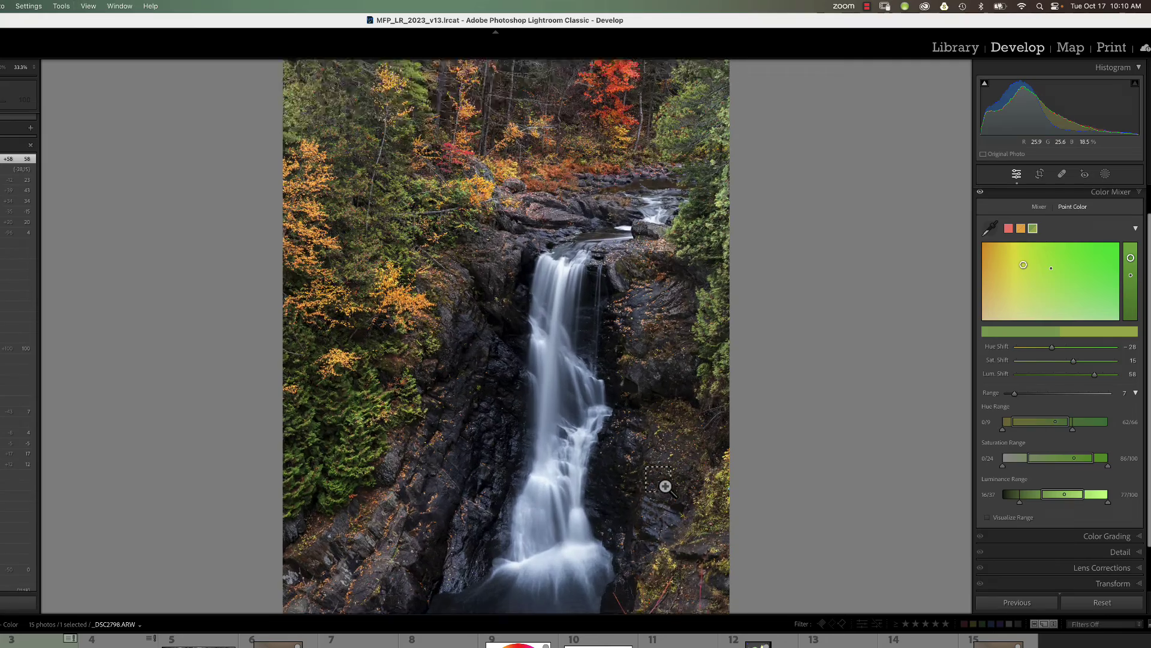
key("super+equal")
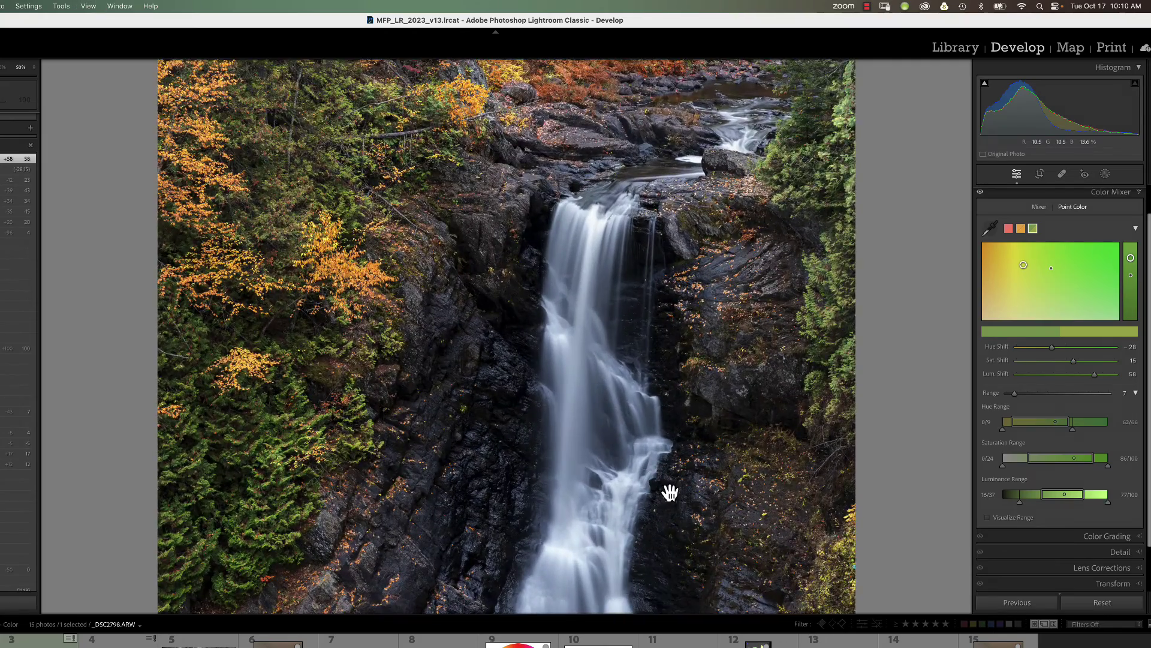
left_click(670, 491)
left_click(668, 522)
left_click_drag(668, 522, 548, 445)
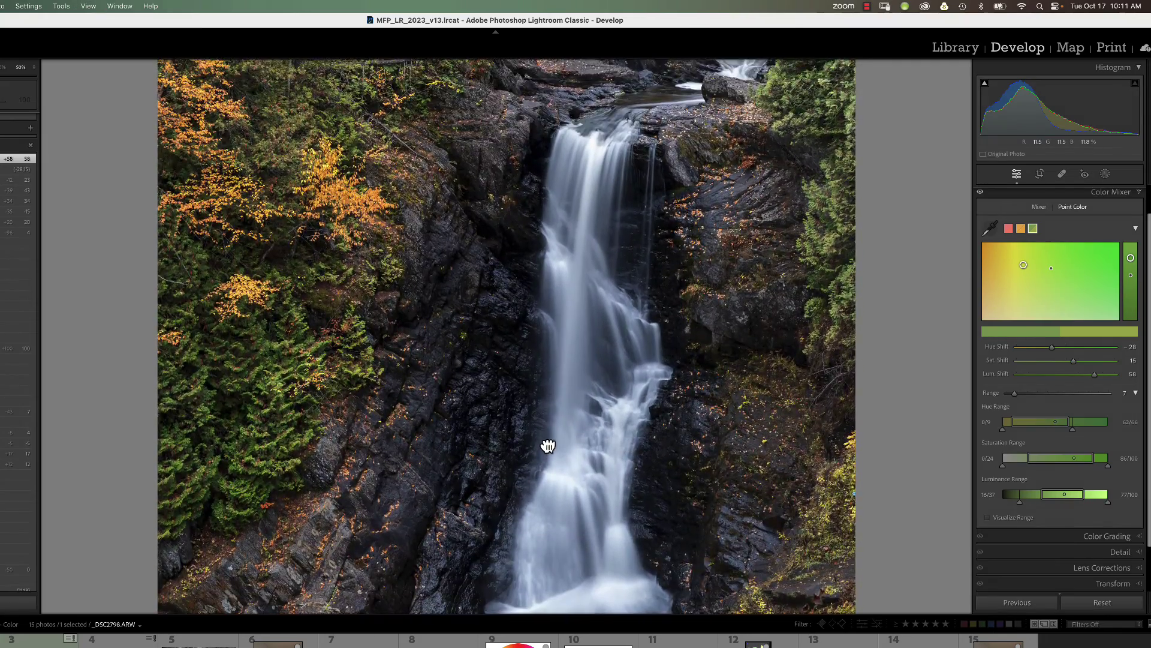
left_click(1105, 175)
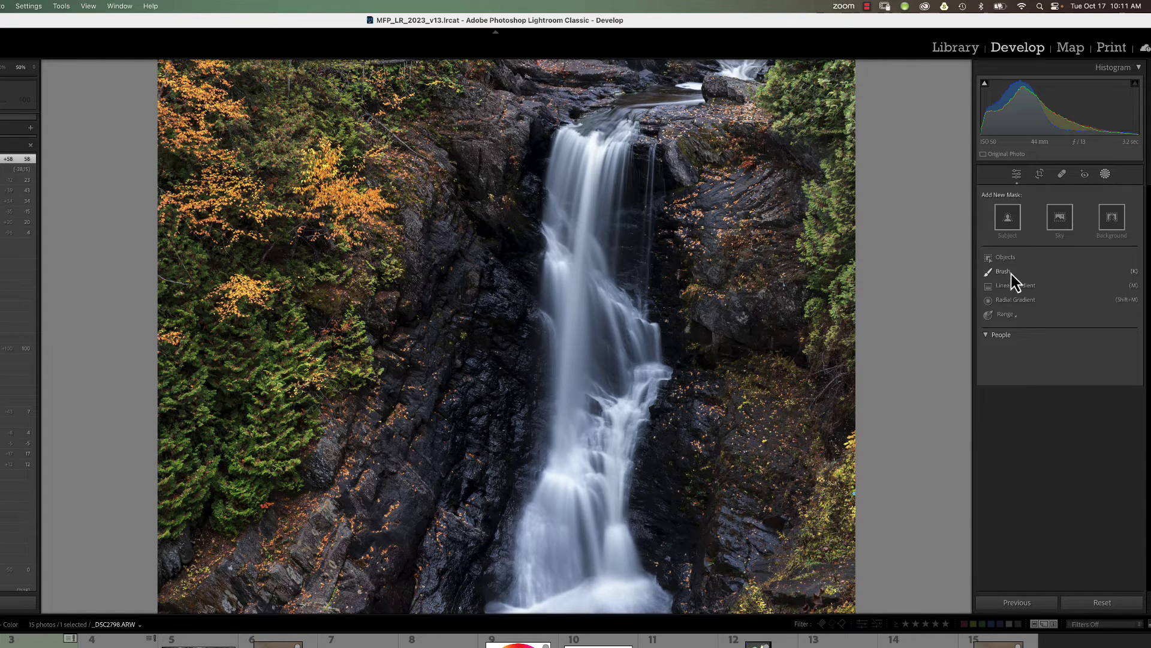
left_click(1004, 271)
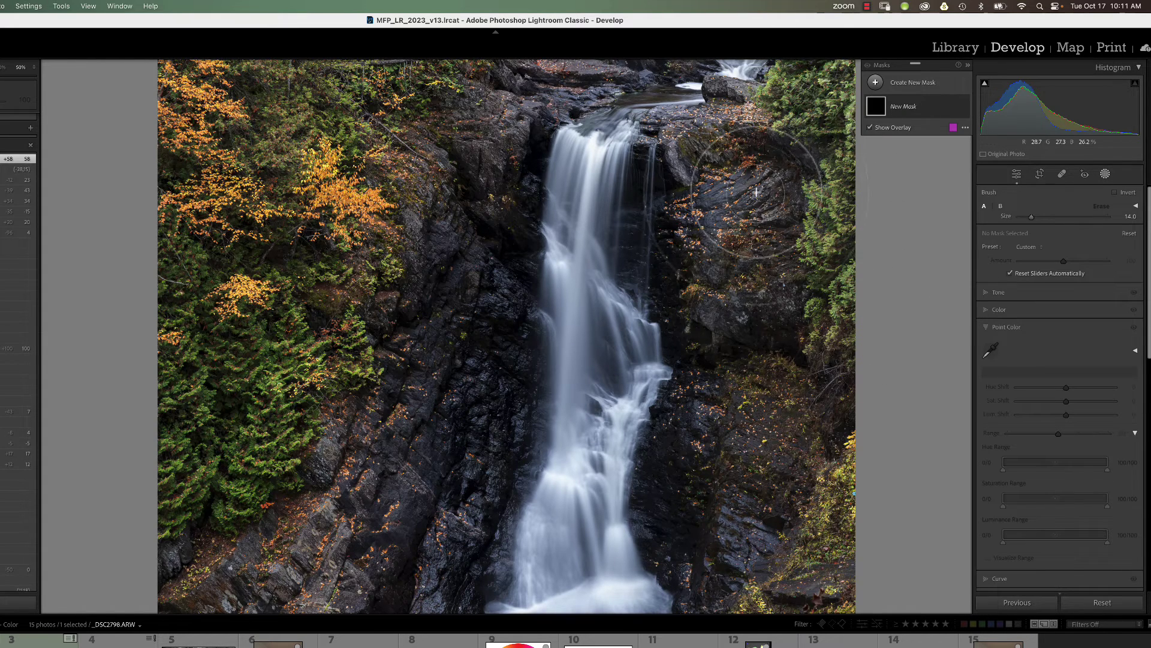
mouse_move(743, 140)
left_mouse_down()
mouse_move(699, 140)
mouse_move(708, 160)
mouse_move(745, 171)
mouse_move(678, 215)
mouse_move(718, 254)
mouse_move(753, 239)
mouse_move(772, 265)
mouse_move(772, 335)
mouse_move(795, 373)
mouse_move(746, 367)
mouse_move(690, 400)
mouse_move(781, 426)
mouse_move(779, 457)
mouse_move(710, 558)
mouse_move(761, 579)
mouse_move(761, 501)
mouse_move(790, 453)
mouse_move(797, 383)
mouse_move(733, 381)
mouse_move(695, 228)
mouse_move(698, 173)
mouse_move(739, 125)
mouse_move(734, 101)
mouse_move(705, 373)
mouse_move(748, 403)
mouse_move(750, 436)
mouse_move(716, 542)
mouse_move(720, 515)
left_mouse_up()
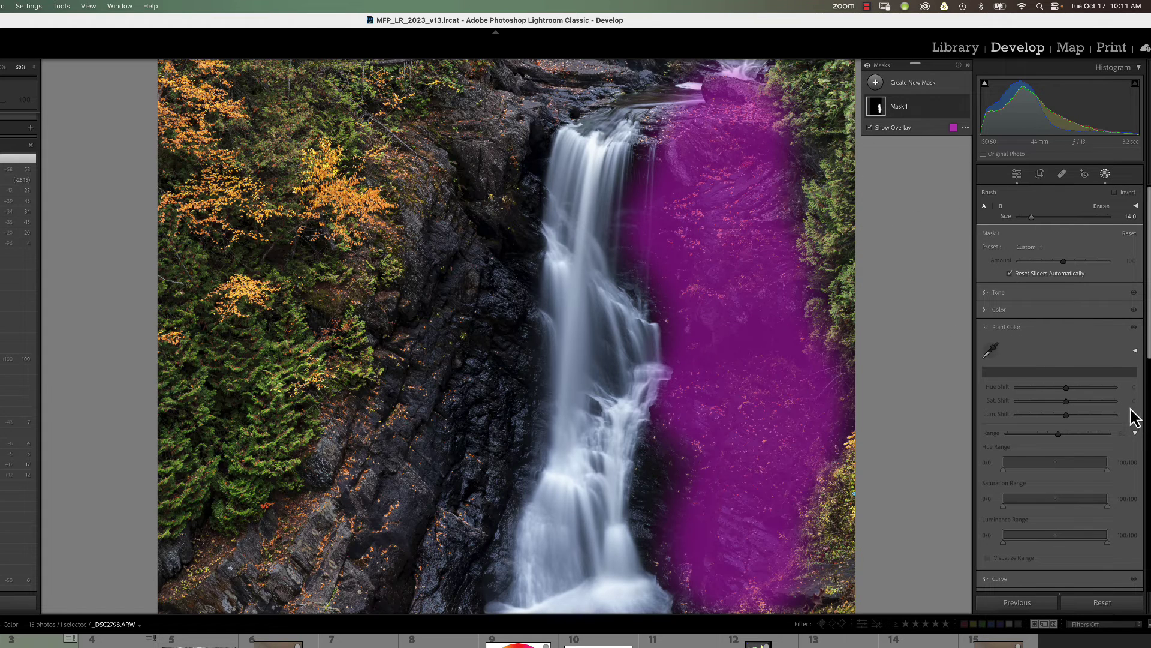
Step: Sample the orange fallen leaves on the masked rock face as a Point Color within the brush mask
left_click(985, 327)
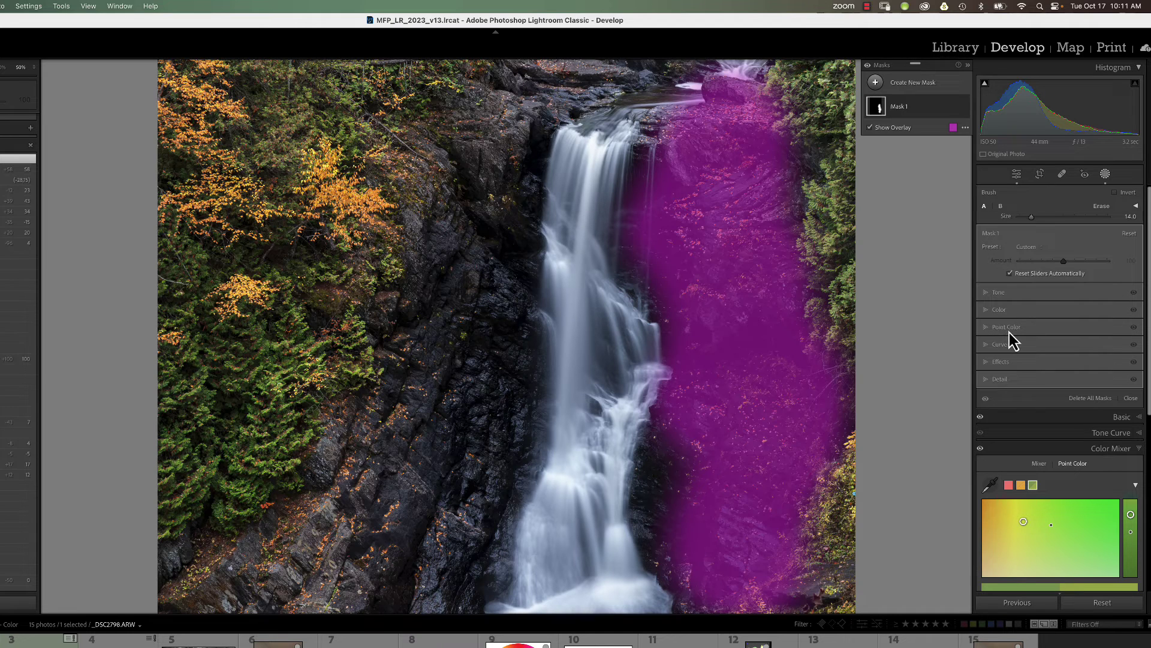
left_click(986, 327)
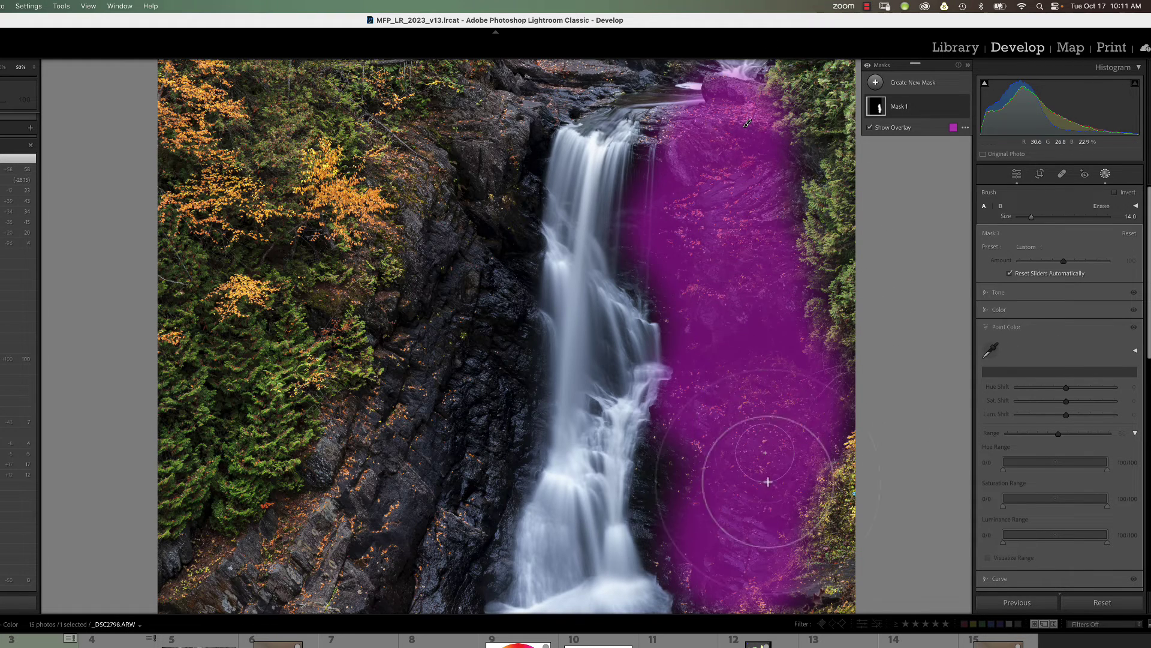
scroll(1105, 429, "down", 10)
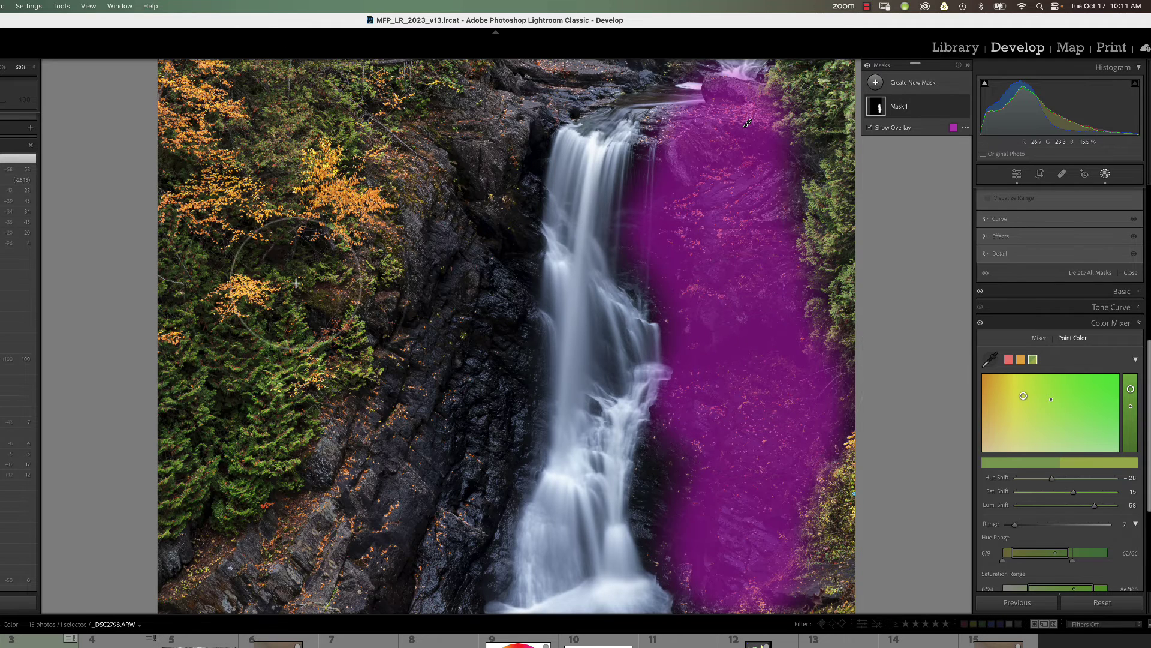
left_click(1140, 324)
scroll(1077, 269, "up", 5)
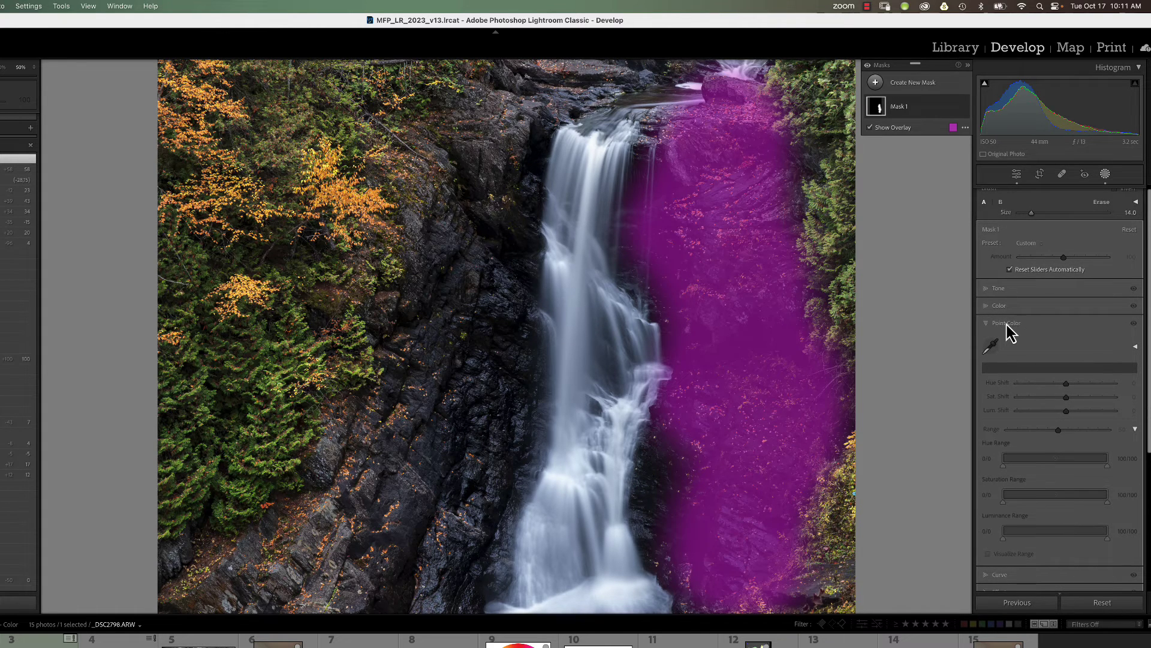
left_click(991, 346)
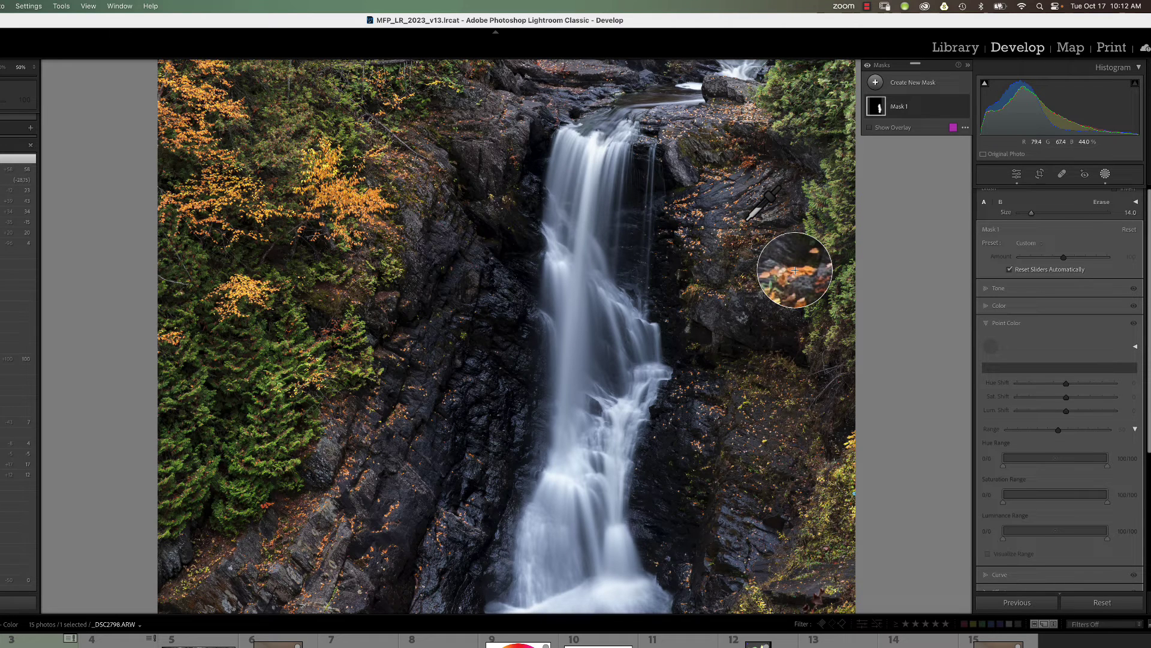
left_click(795, 270)
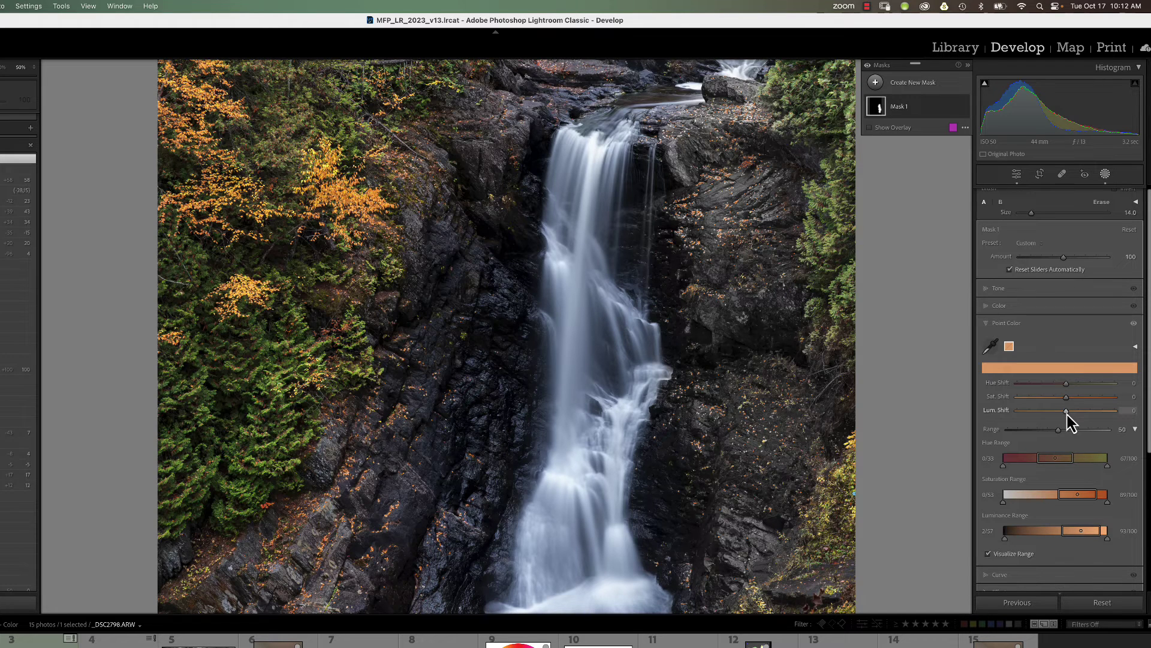
Step: Shift the masked orange sample's hue to -27, saturation to 23 and luminance to 48, and set its Range to 16
left_click_drag(1067, 413, 1120, 425)
left_click_drag(1113, 413, 1067, 419)
left_click_drag(1068, 413, 1123, 419)
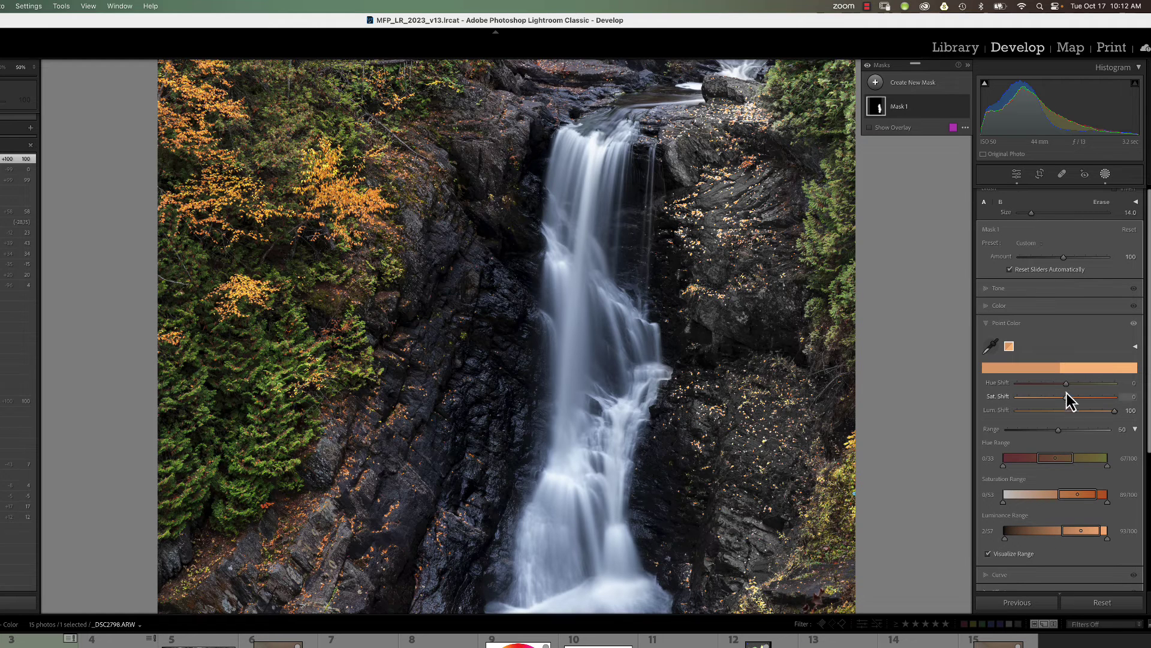
left_click_drag(1063, 385, 1095, 413)
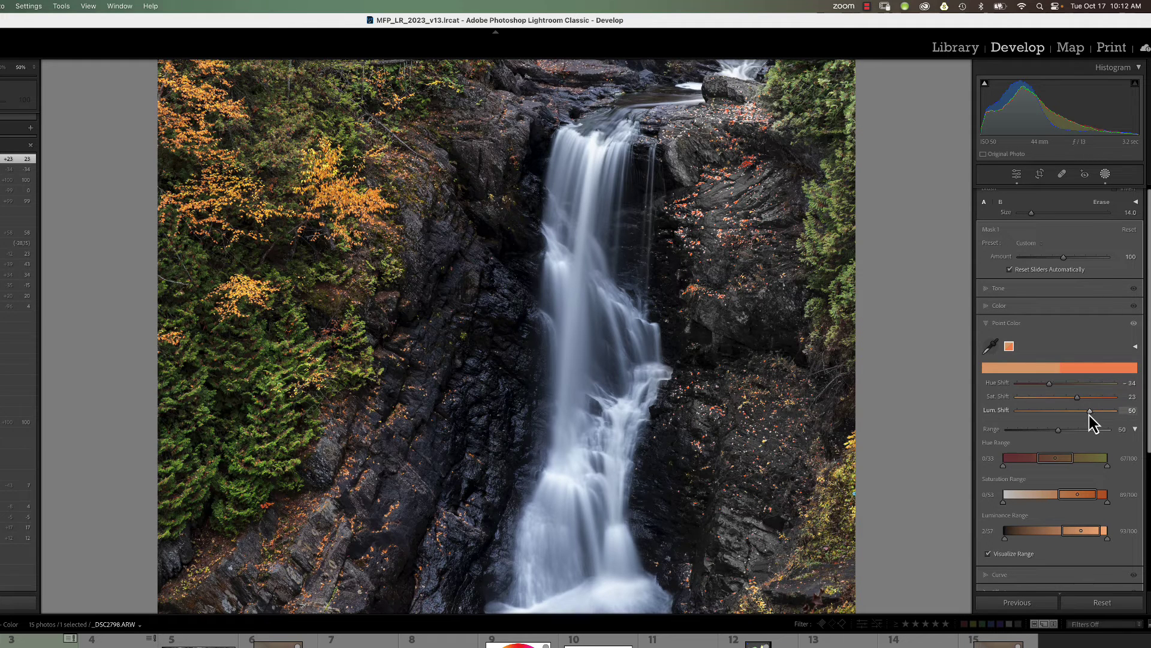
left_click_drag(1089, 414, 1015, 437)
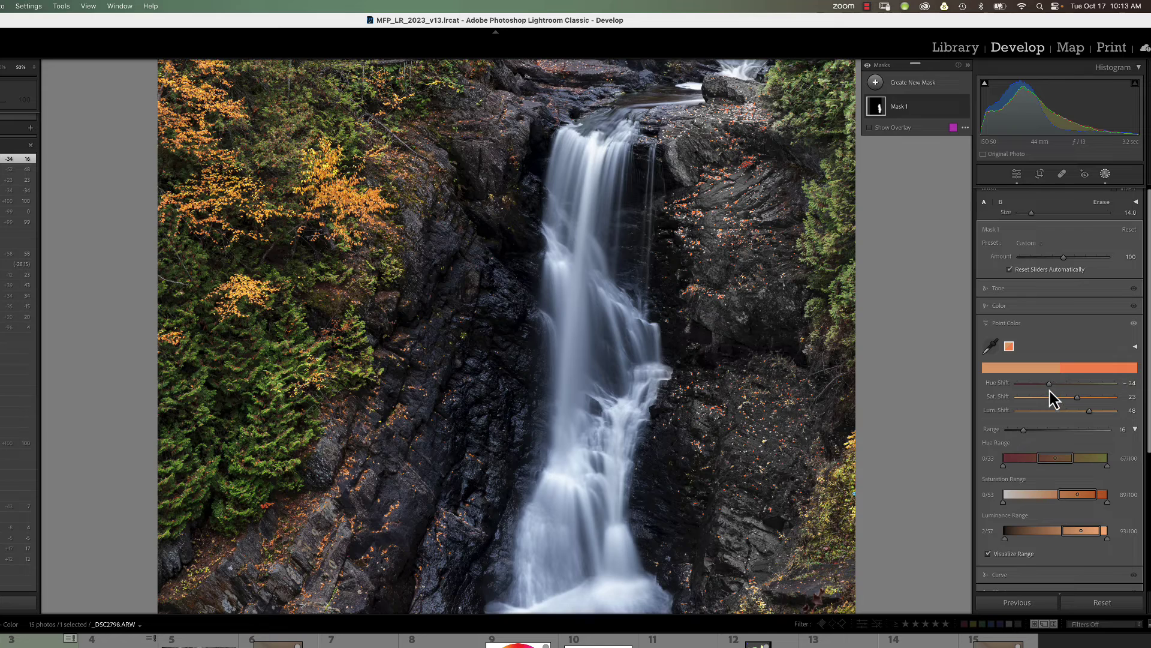
left_click_drag(1050, 390, 1056, 395)
Step: Compare the rock face with the mask's Point Color adjustment switched off and on, leaving it enabled
left_click(1135, 325)
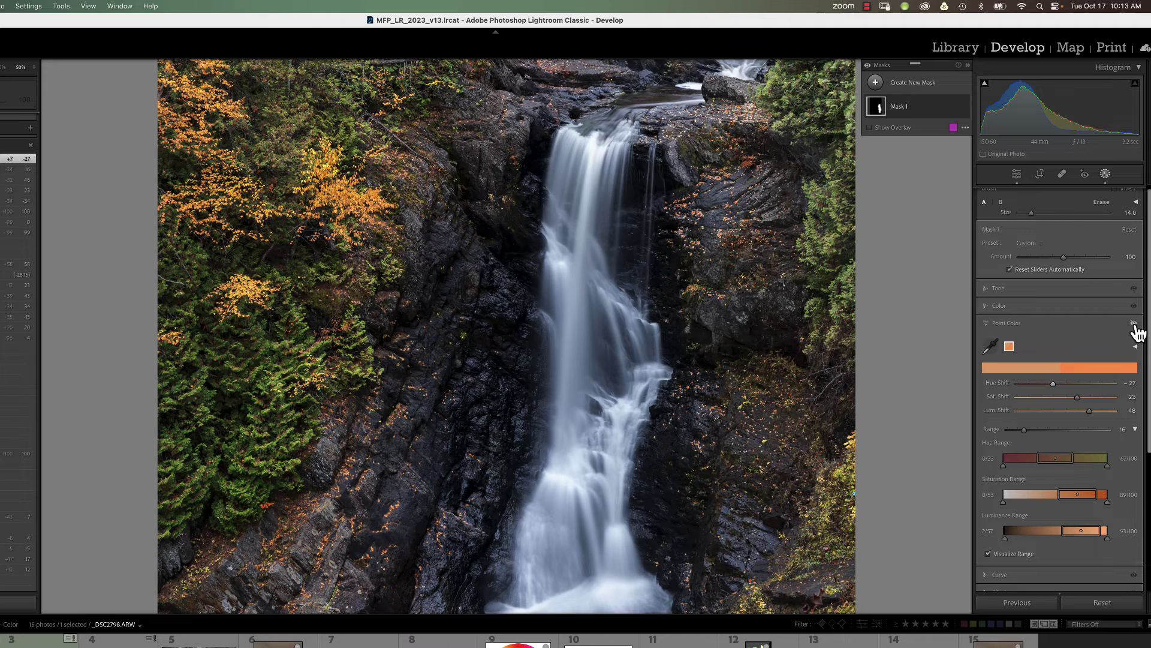
left_click(1134, 325)
left_click(1134, 324)
left_click(1134, 324)
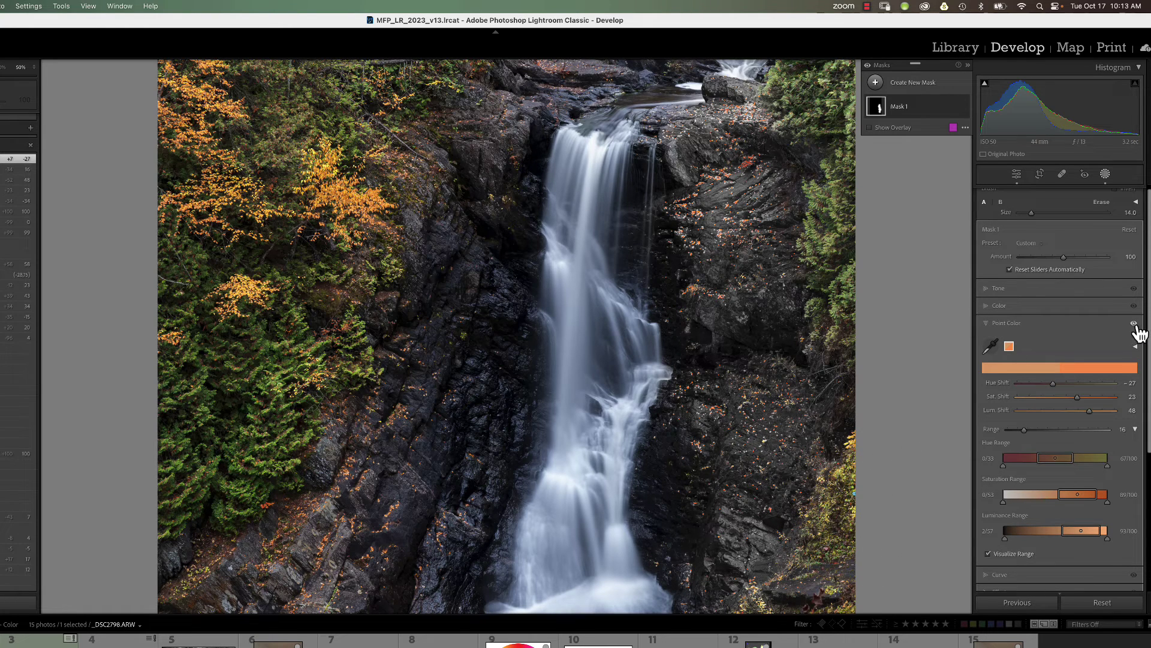
left_click(1134, 324)
left_click(1134, 324)
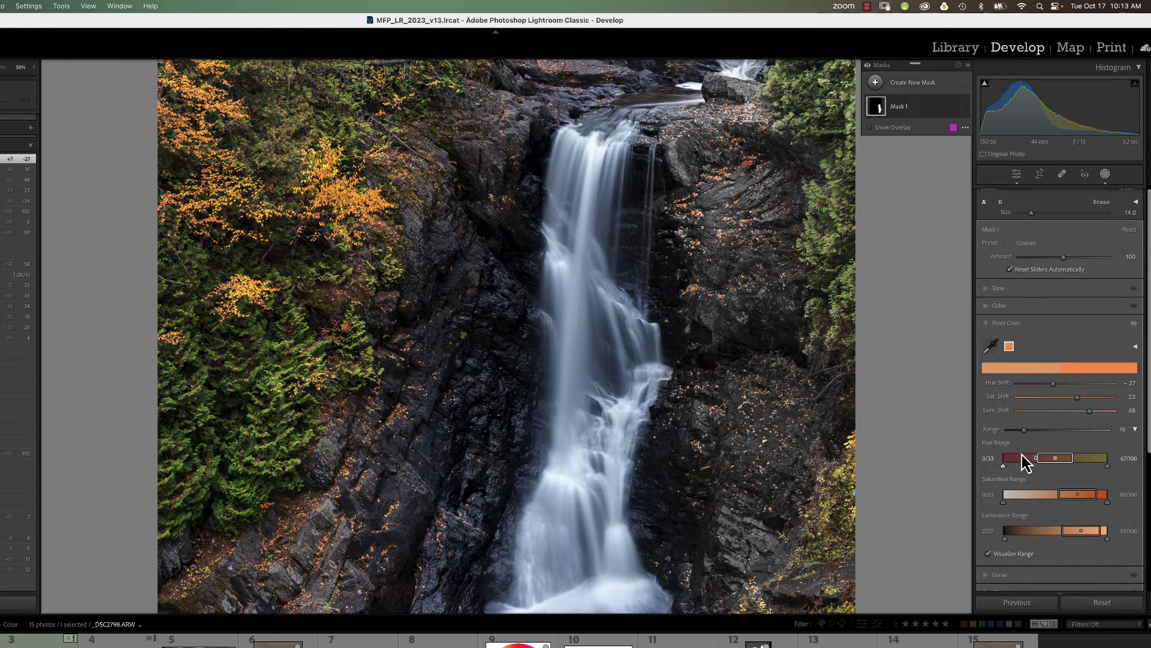
Step: Tighten the lower limits of the orange sample's Hue Range to 20/33, Saturation Range, and Luminance Range to 48/57, and compare before and after
left_click_drag(1004, 469, 1055, 543)
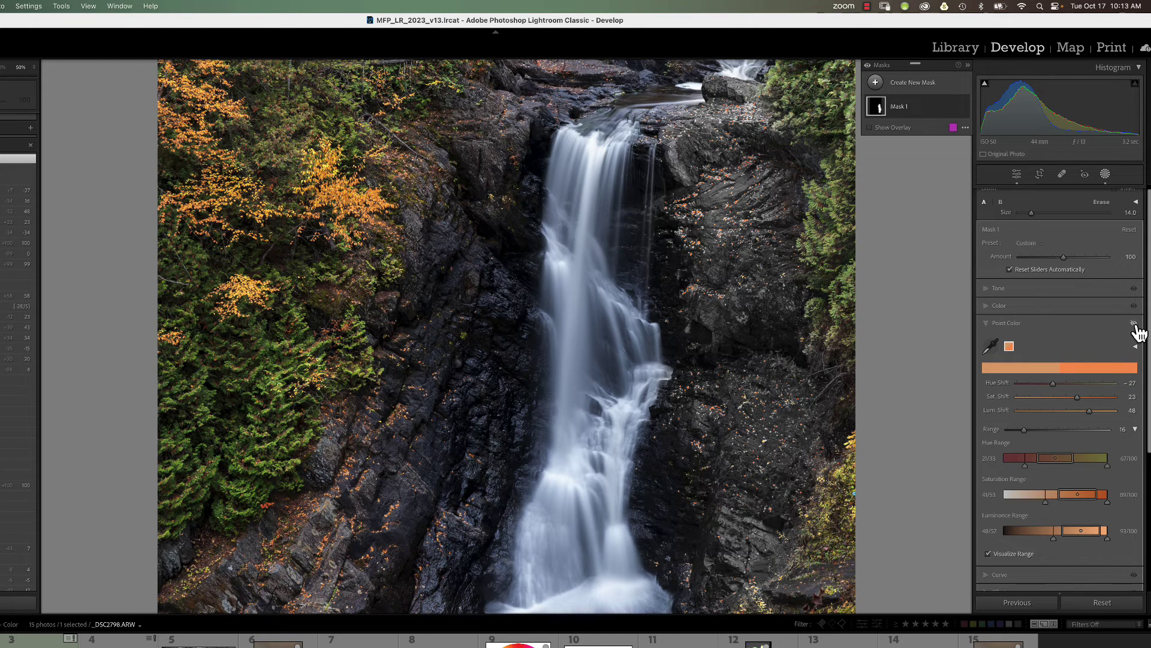
left_click(1135, 325)
left_click(1135, 325)
left_click(1135, 324)
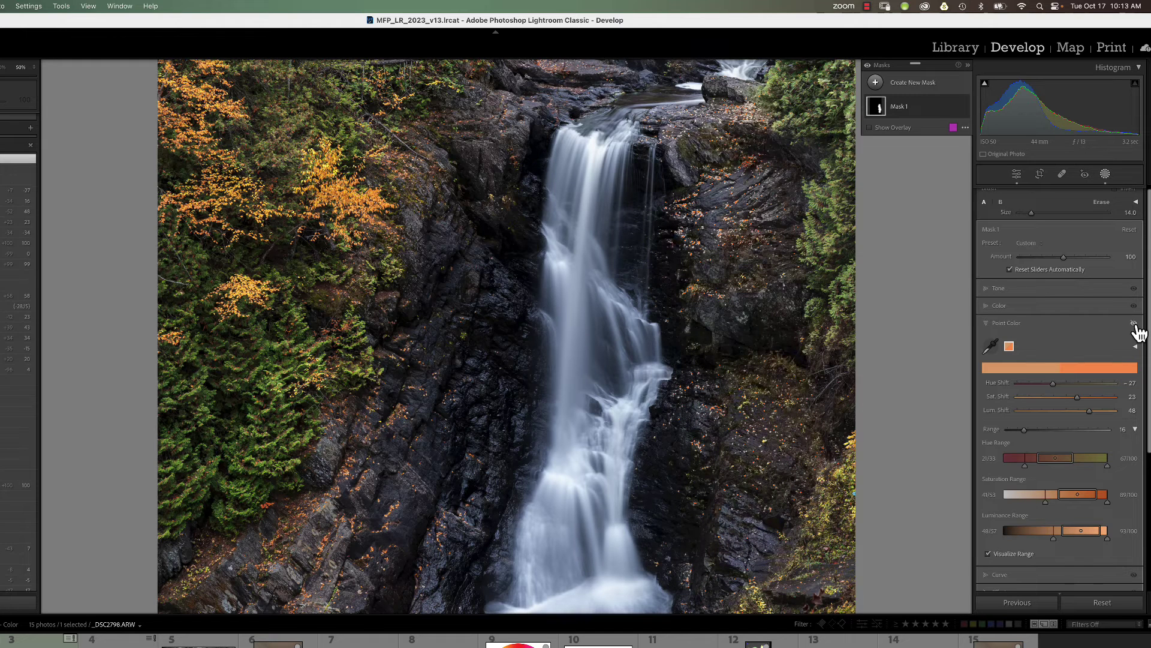
left_click(1134, 325)
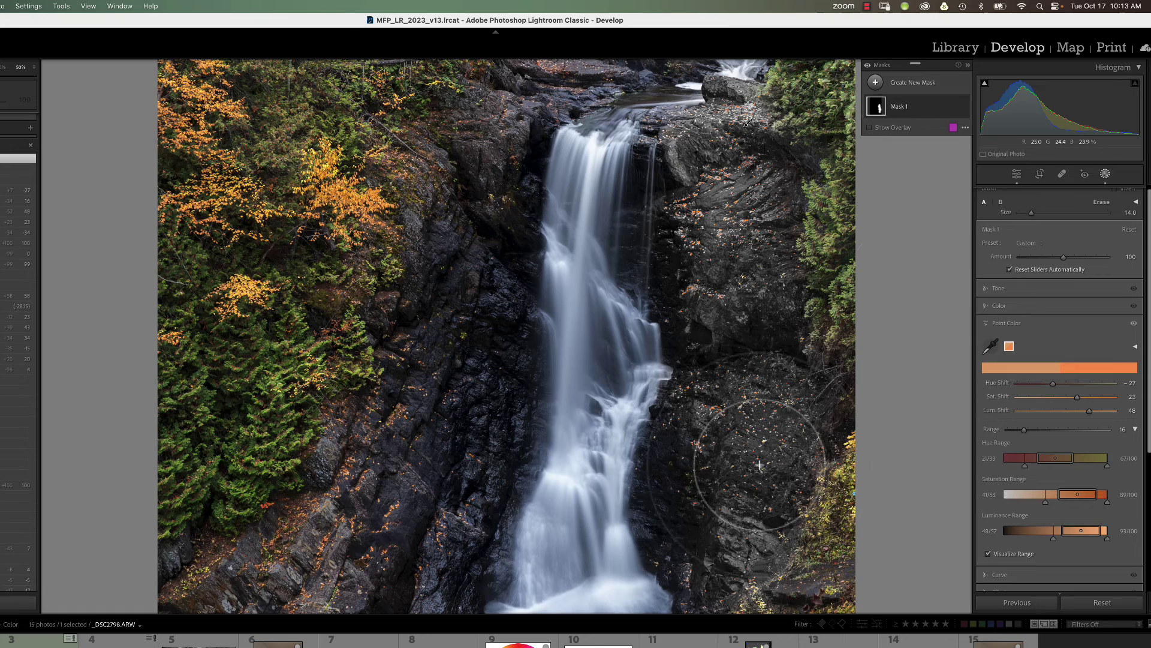
Step: Create a radial gradient mask over the orange bushes along the stream above the waterfall
scroll(743, 498, "down", 10)
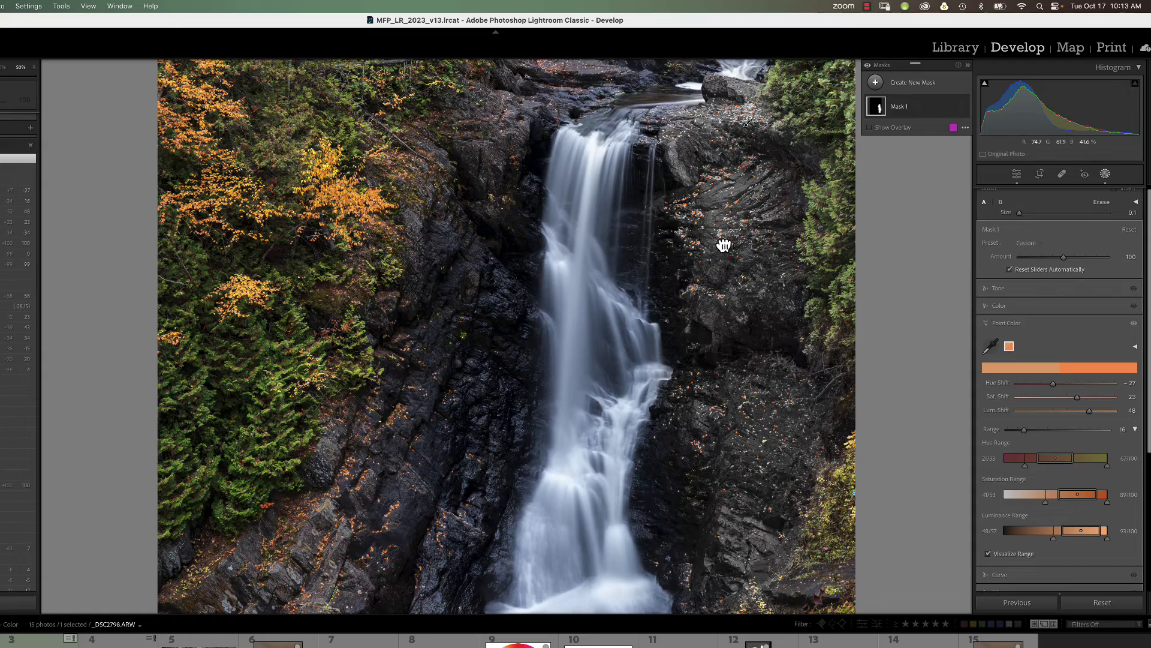
left_click_drag(748, 123, 747, 403)
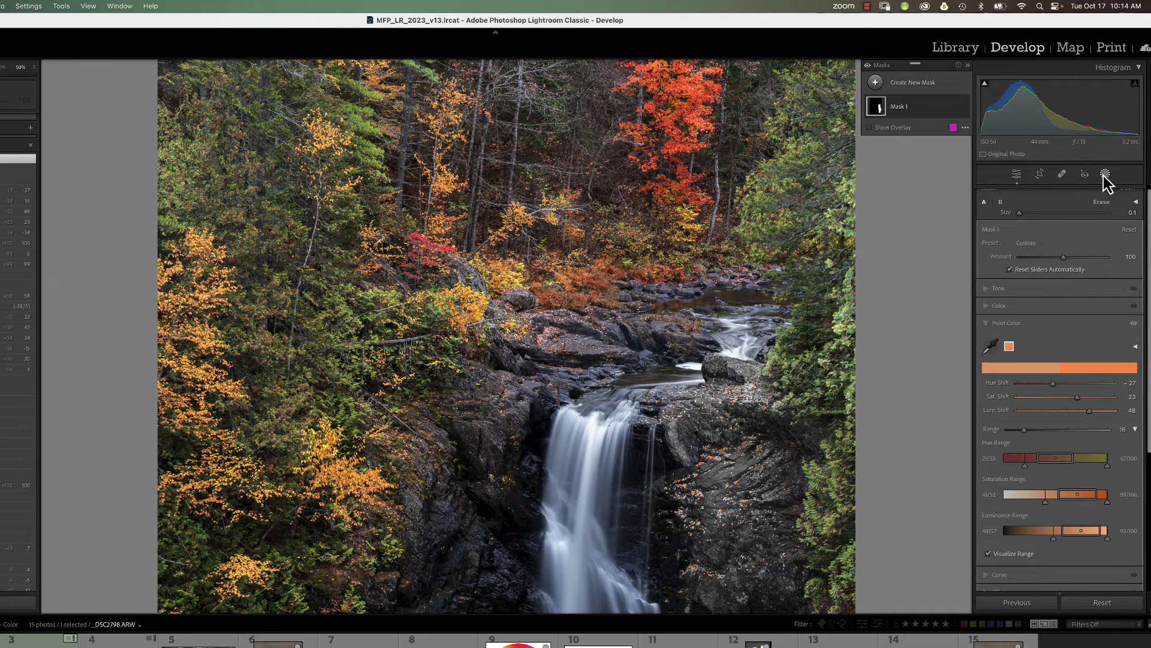
left_click(876, 84)
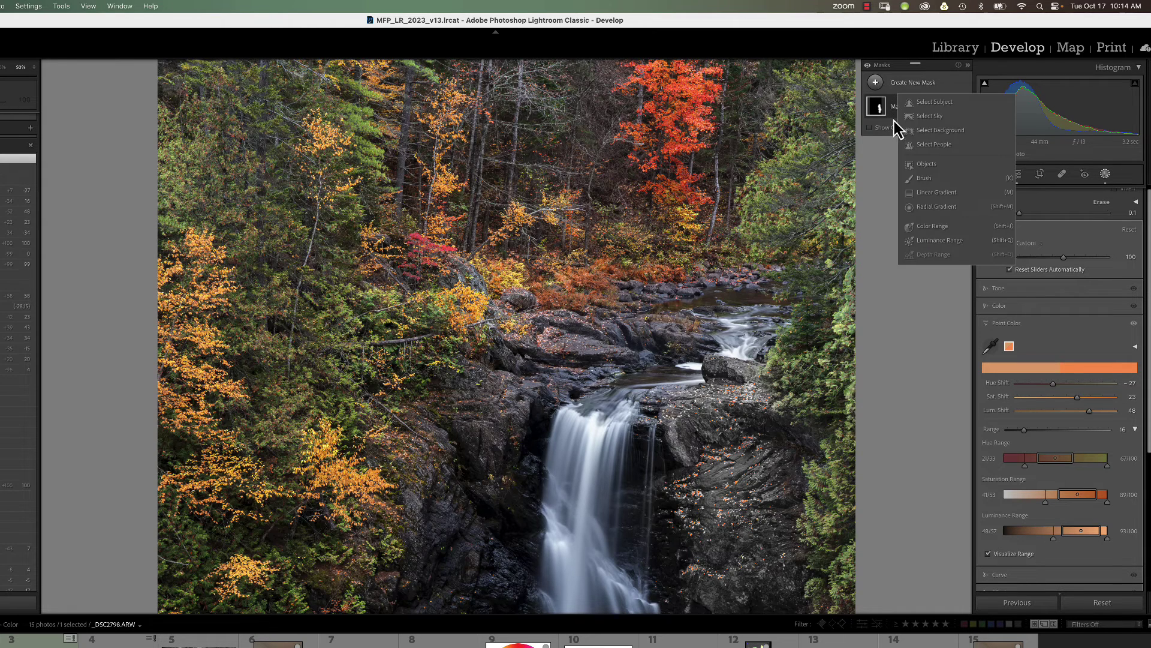
left_click(936, 206)
left_click_drag(579, 264, 596, 280)
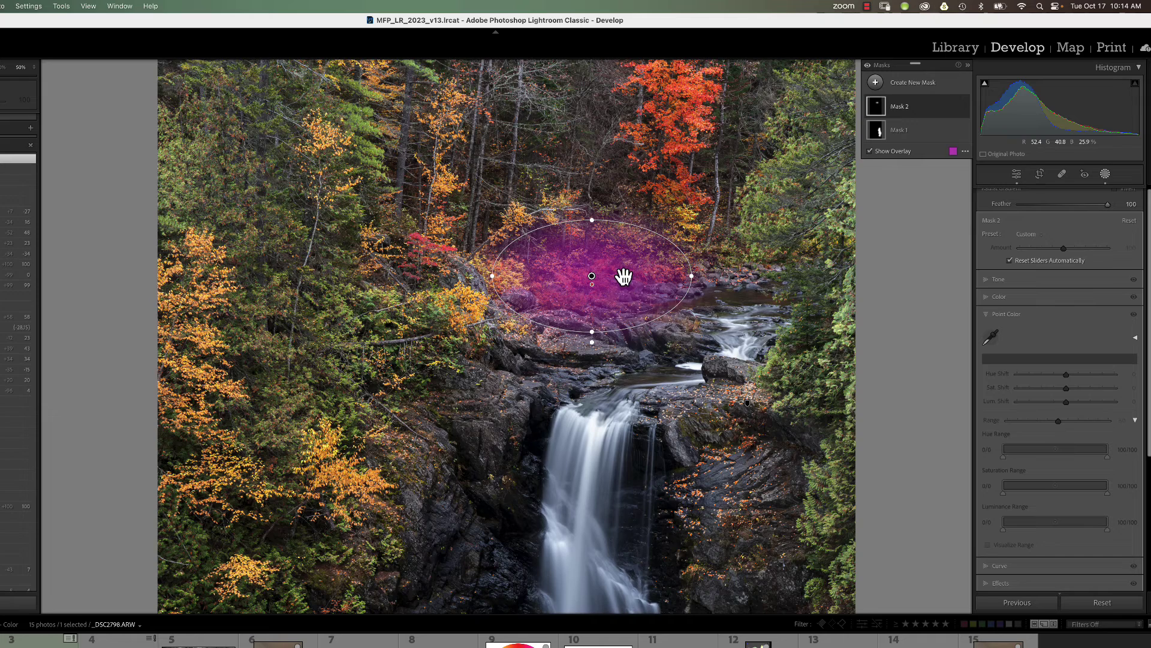
Step: Sample the orange foliage inside the radial mask as a Point Color and raise its luminance shift close to the maximum
left_click(991, 337)
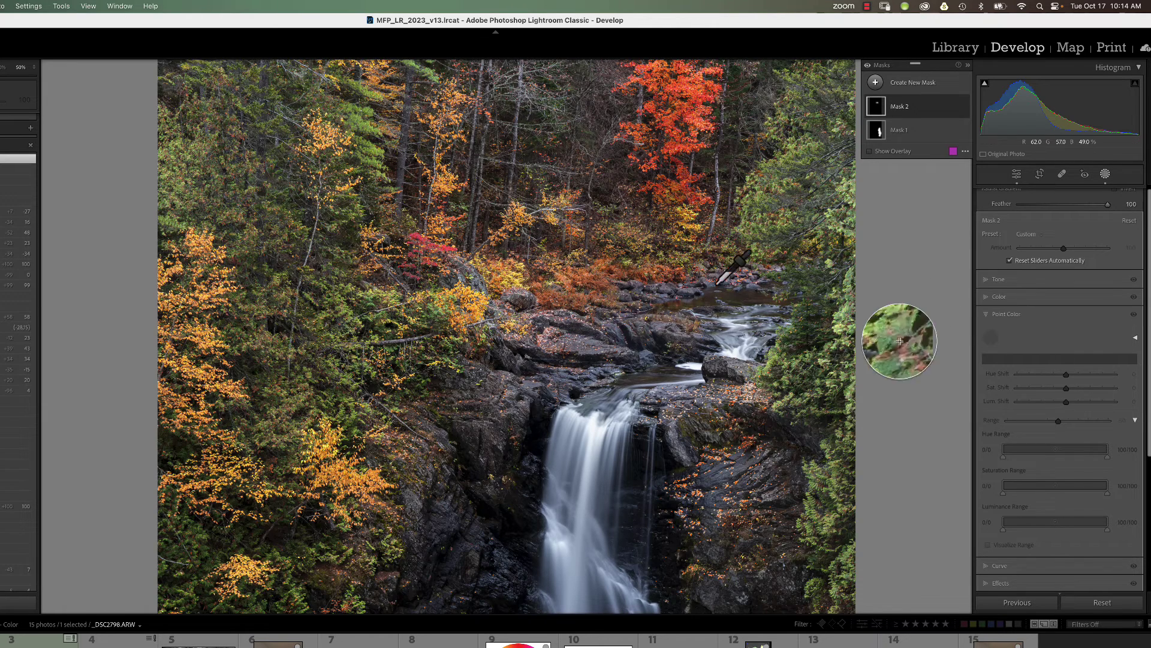
left_click(636, 330)
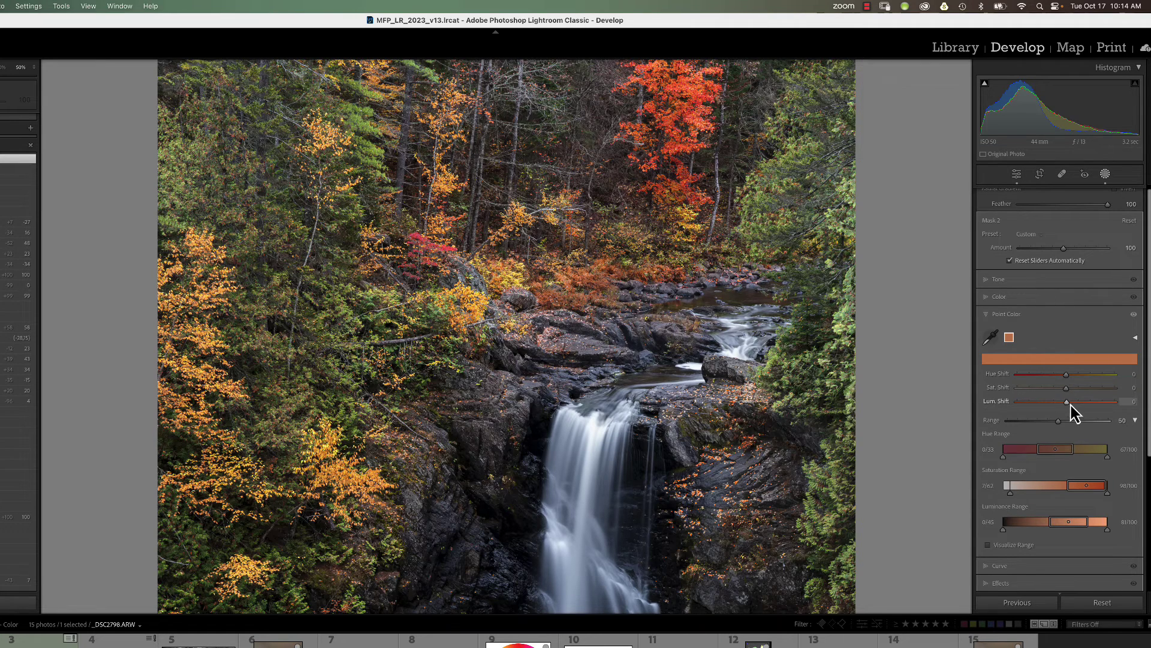
left_click_drag(1070, 403, 1120, 404)
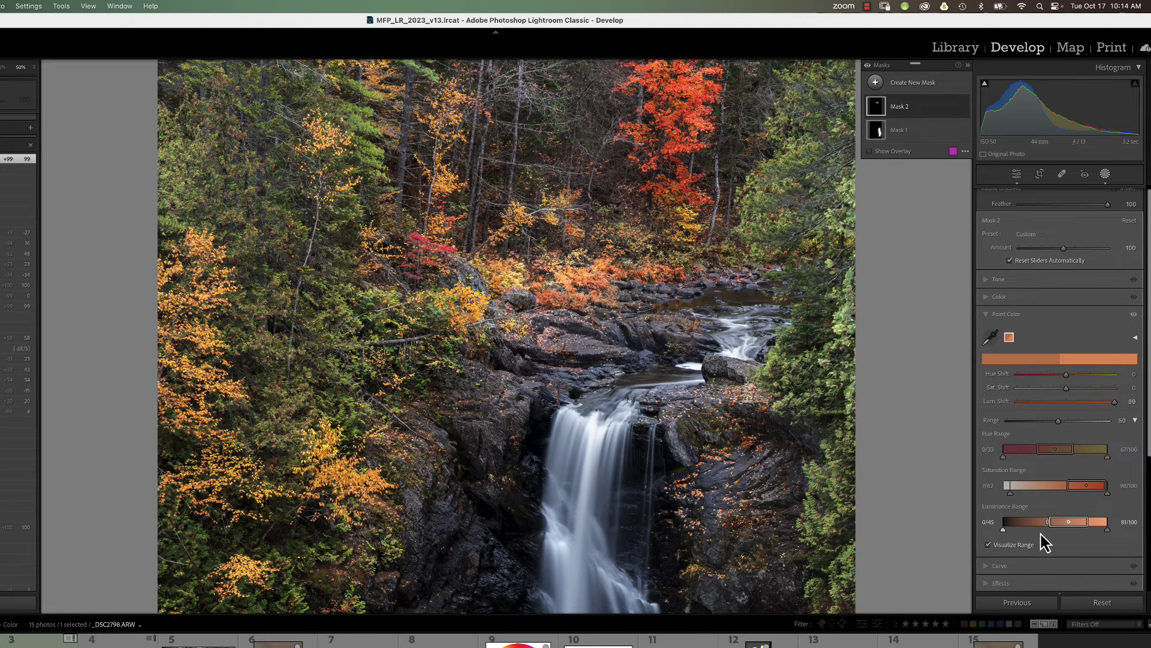
Step: Tighten the orange sample's ranges by raising the outer lower limits of luminance to 23 and saturation to 42, and lowering hue's outer upper limit
left_click_drag(1004, 530, 1027, 532)
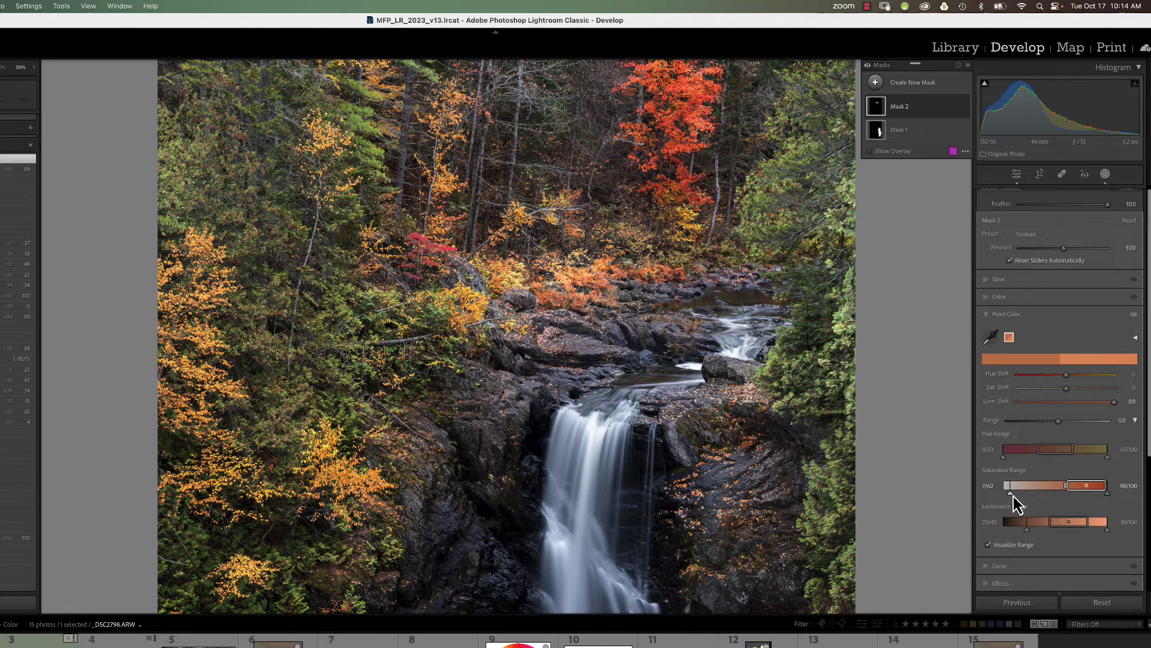
left_click_drag(1011, 493, 1047, 493)
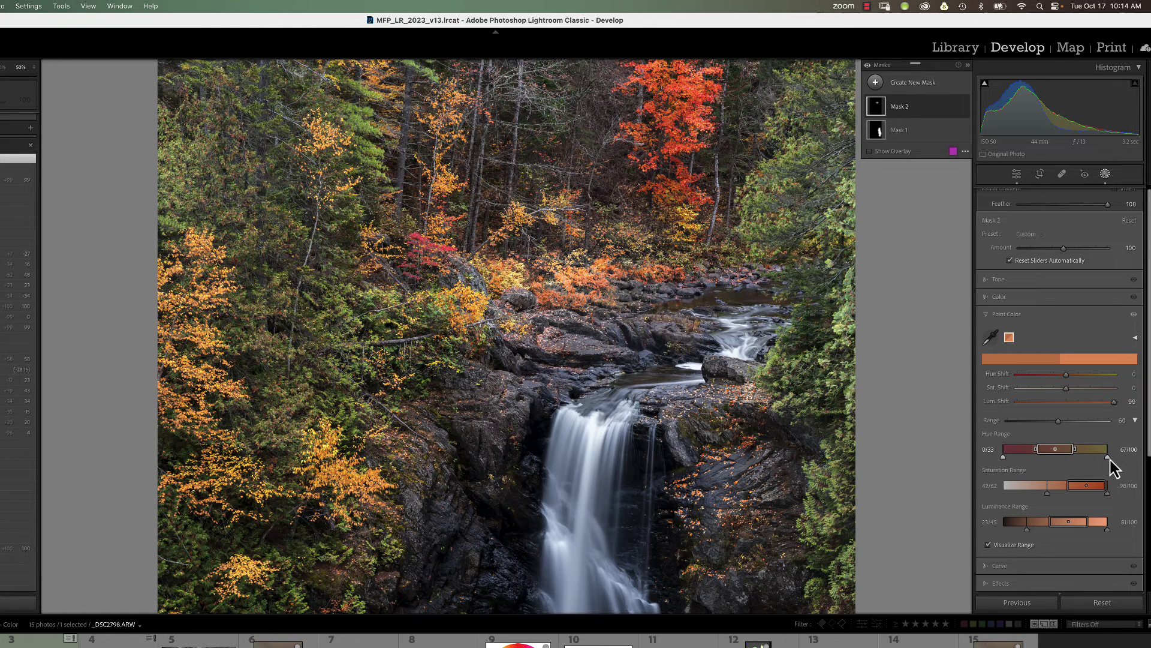
left_click_drag(1108, 458, 1090, 461)
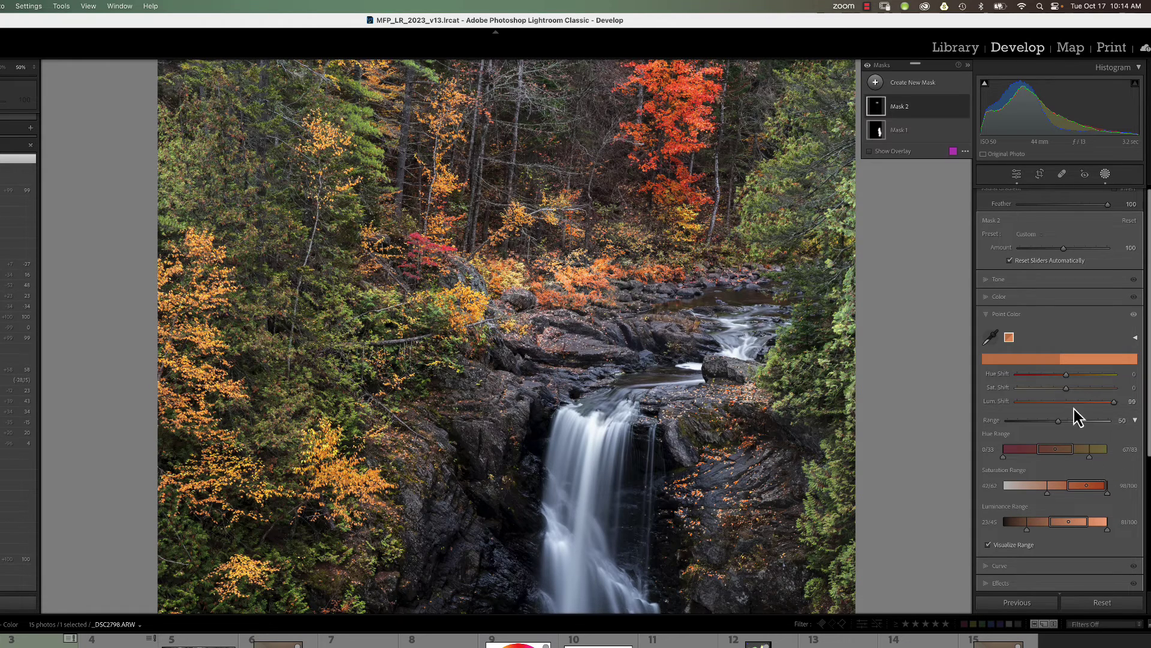
Step: Set the masked orange sample's hue shift to 22, saturation to -2 and luminance to 16, comparing the photo with the radial mask off and on
left_click_drag(1115, 401, 1078, 406)
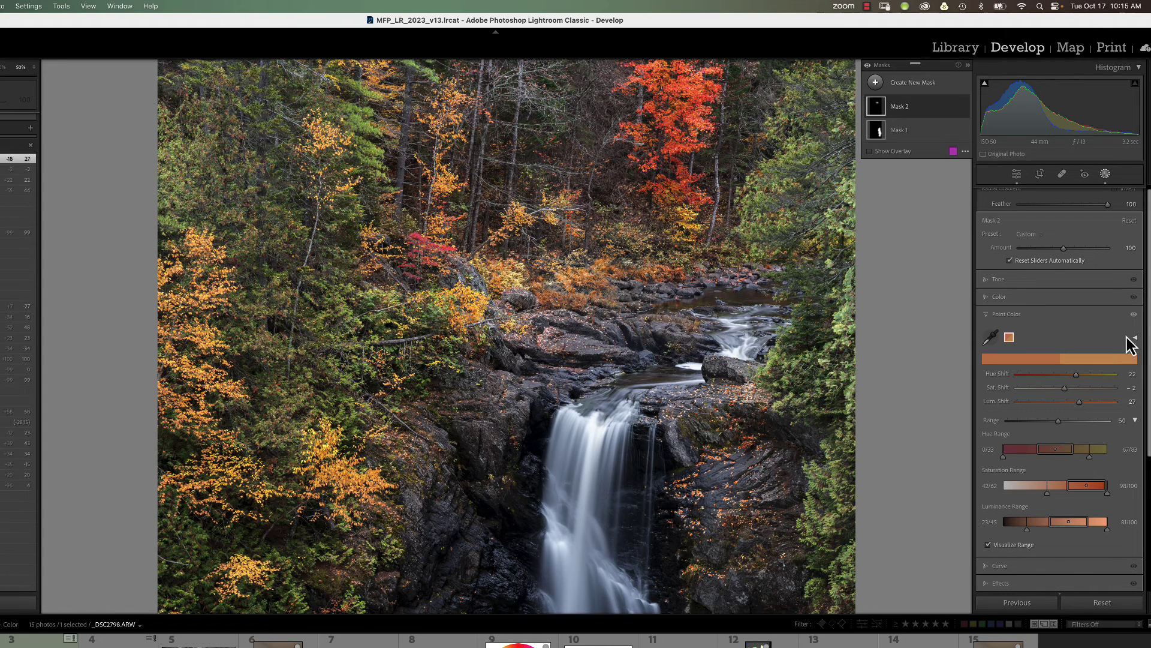
left_click(964, 107)
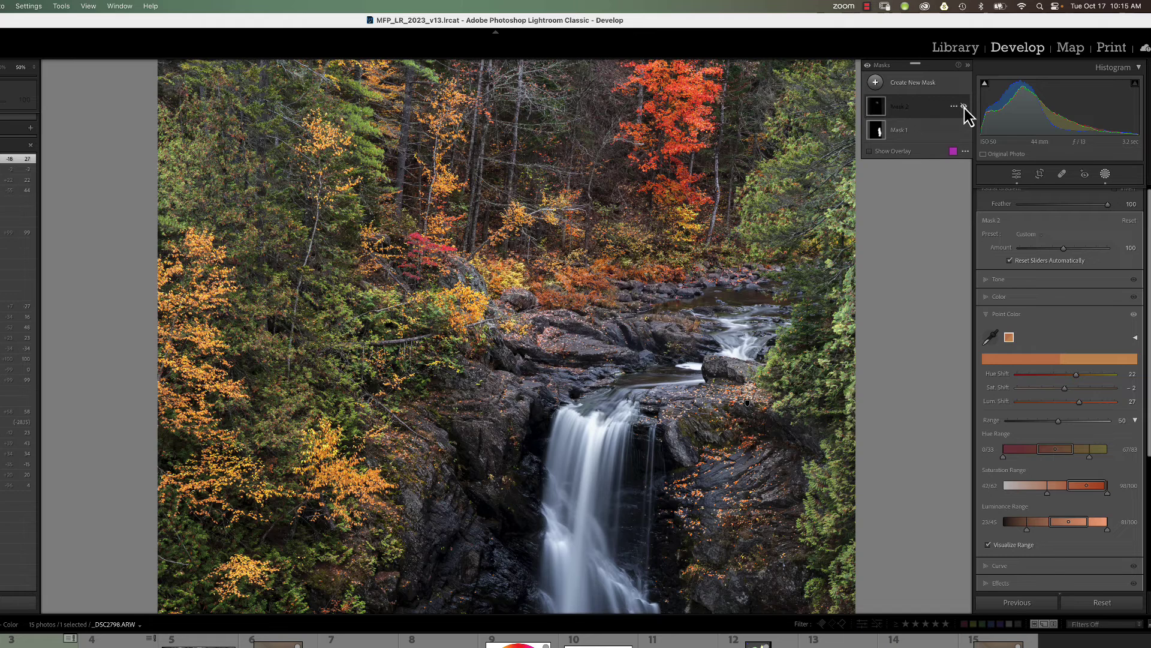
left_click(964, 107)
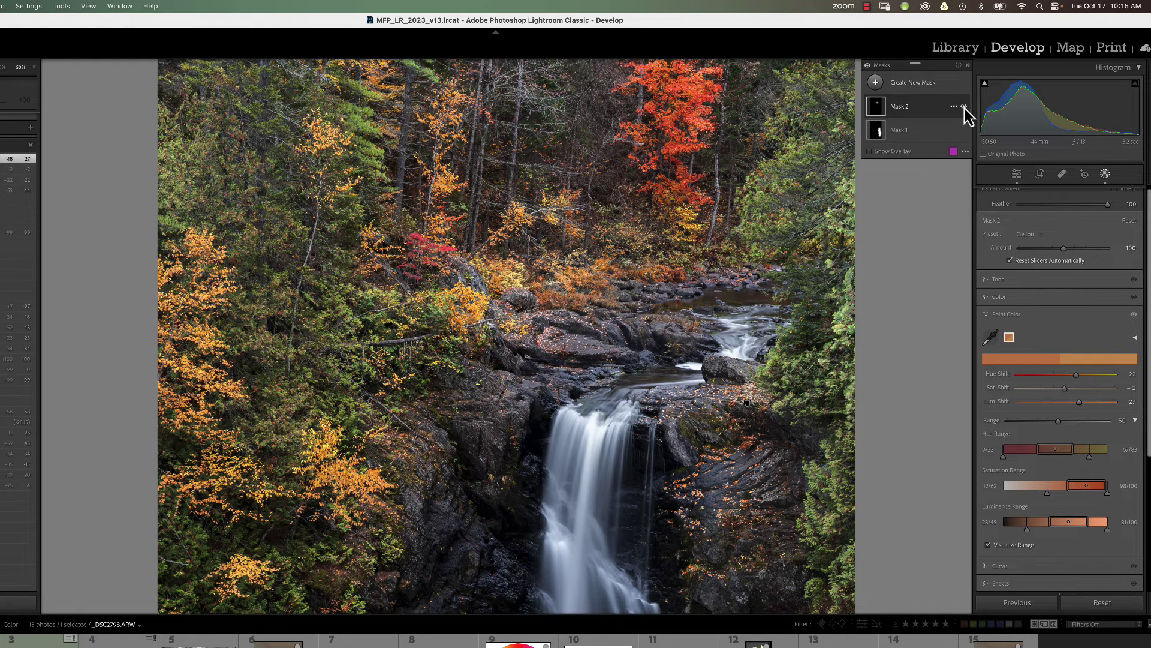
left_click(964, 107)
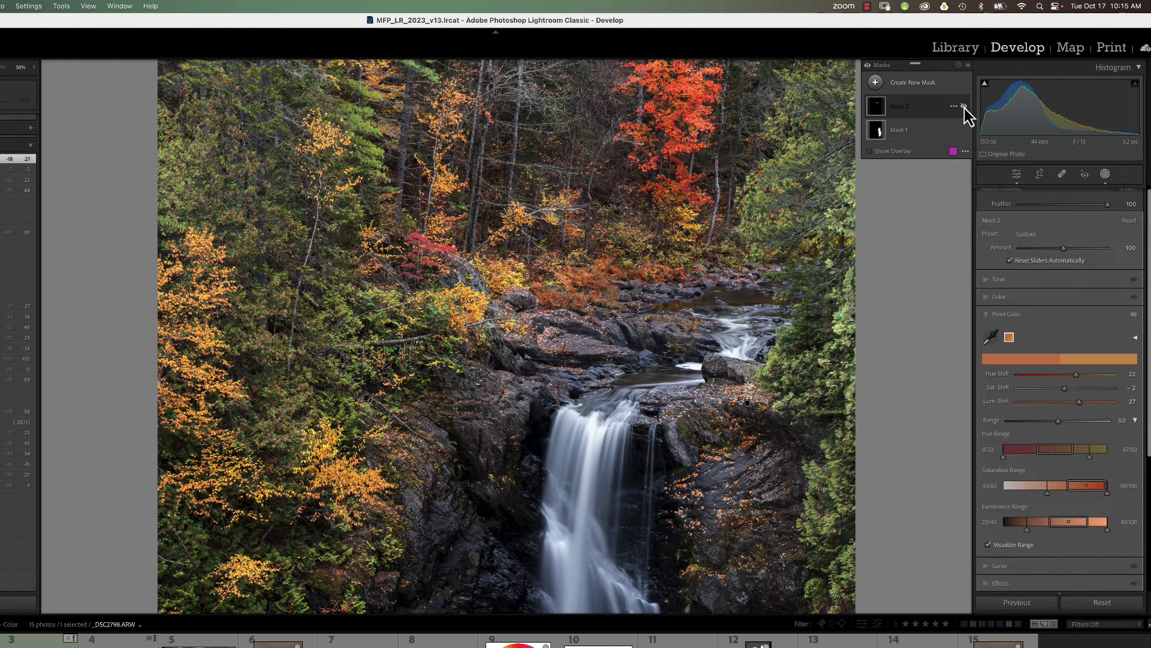
left_click(963, 107)
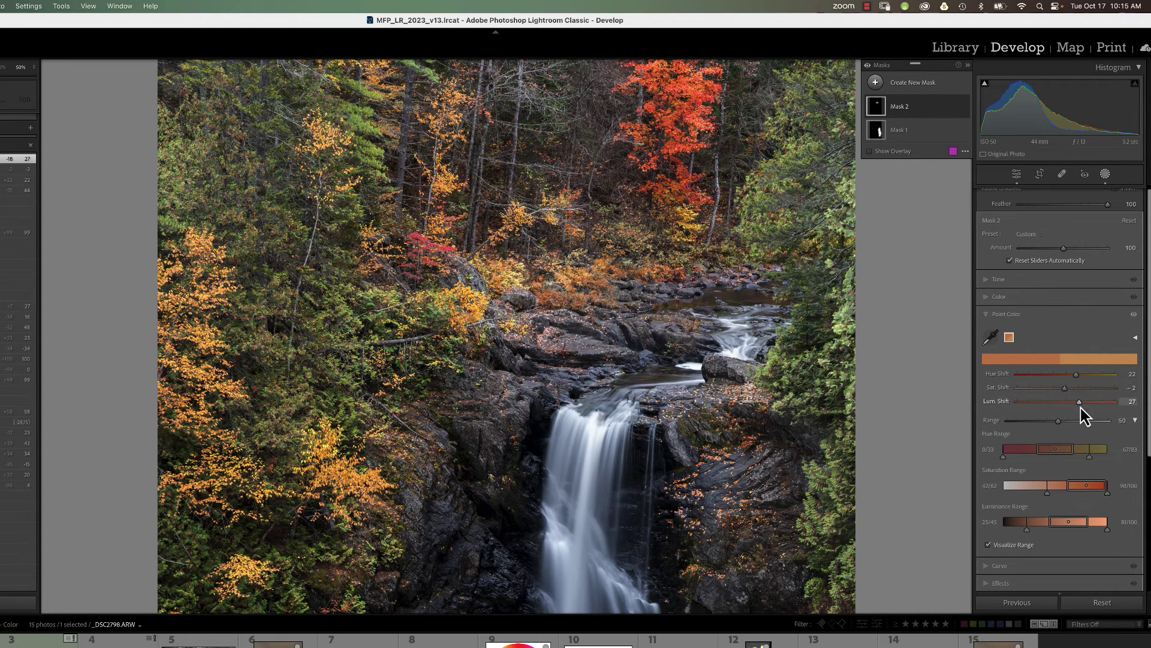
left_click_drag(1081, 406, 1077, 412)
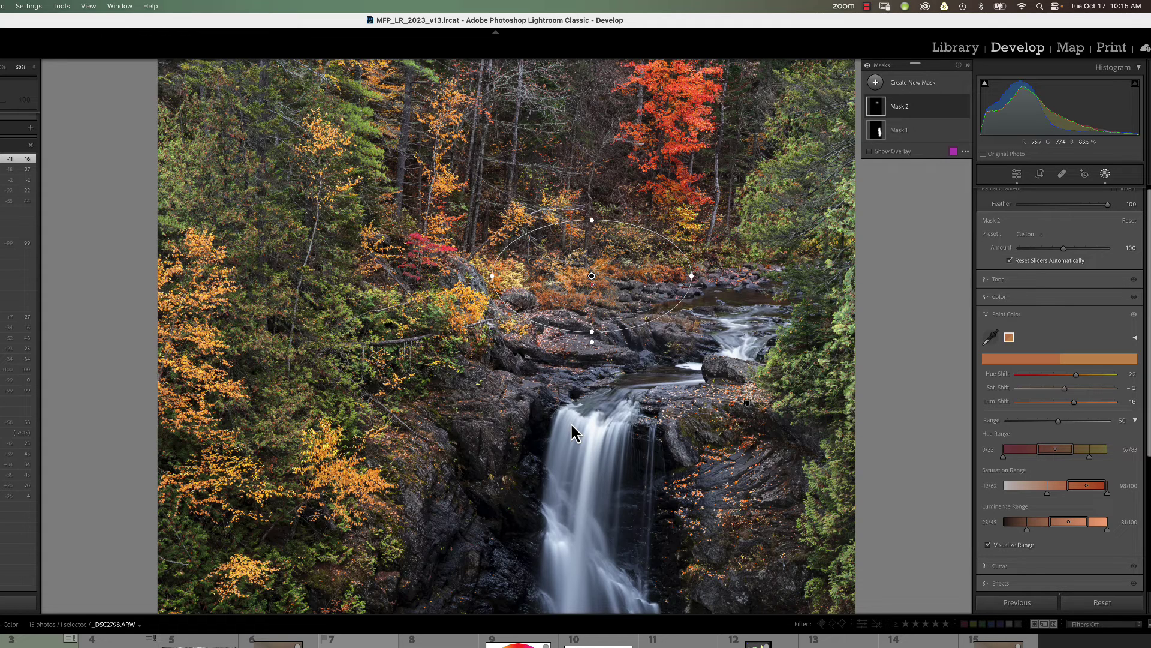
Step: Switch to the portrait photo IMG_5053.HEIC, enlarge it, and create a people mask of only Person 1's facial skin
key("Left")
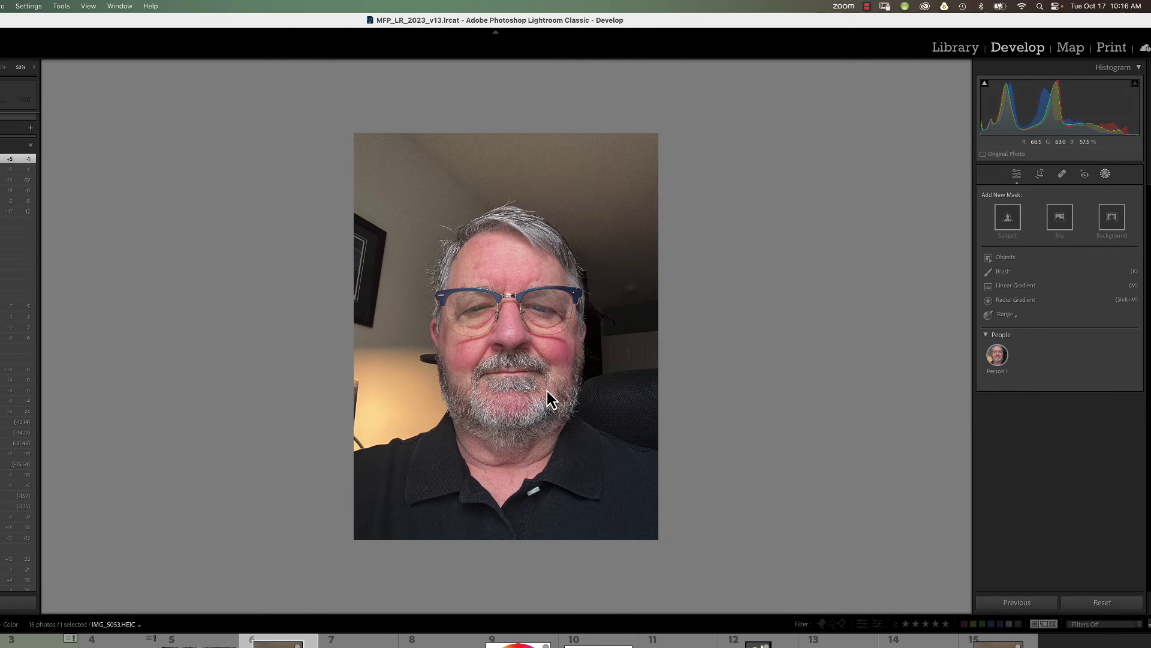
key("super+equal")
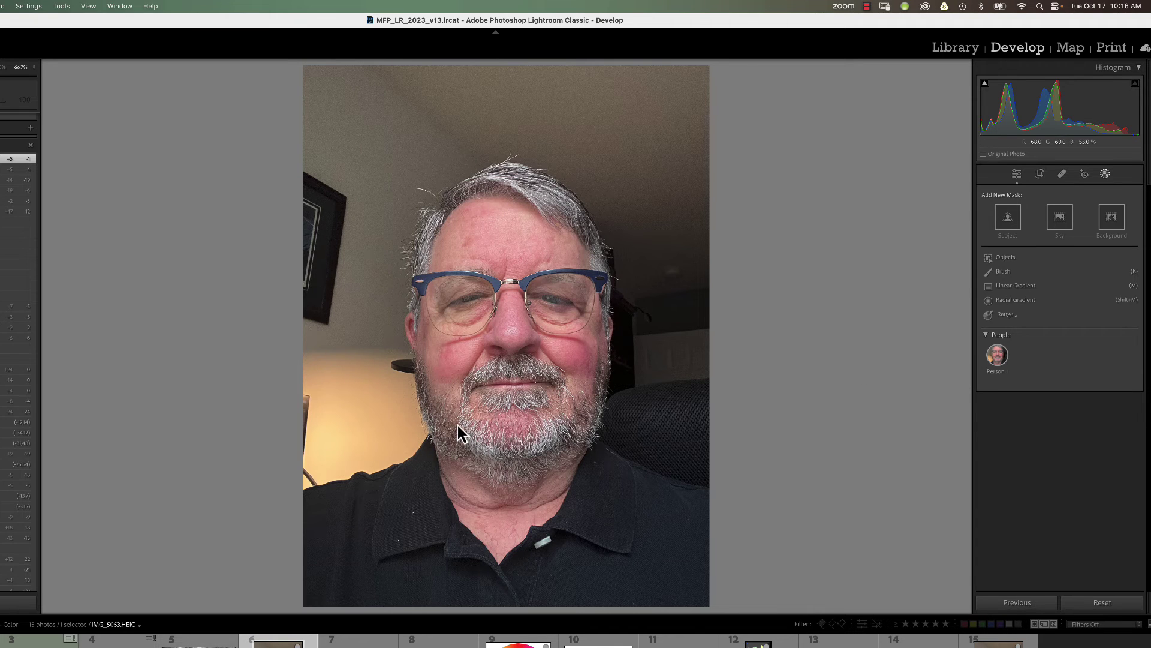
left_click(997, 358)
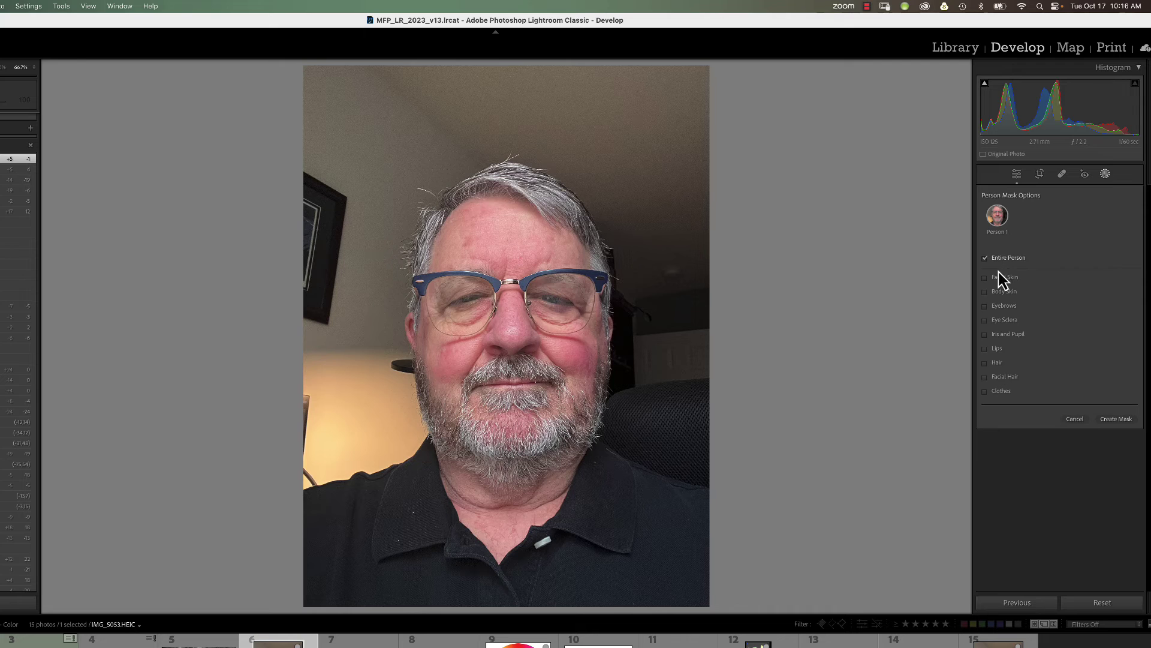
left_click(1000, 277)
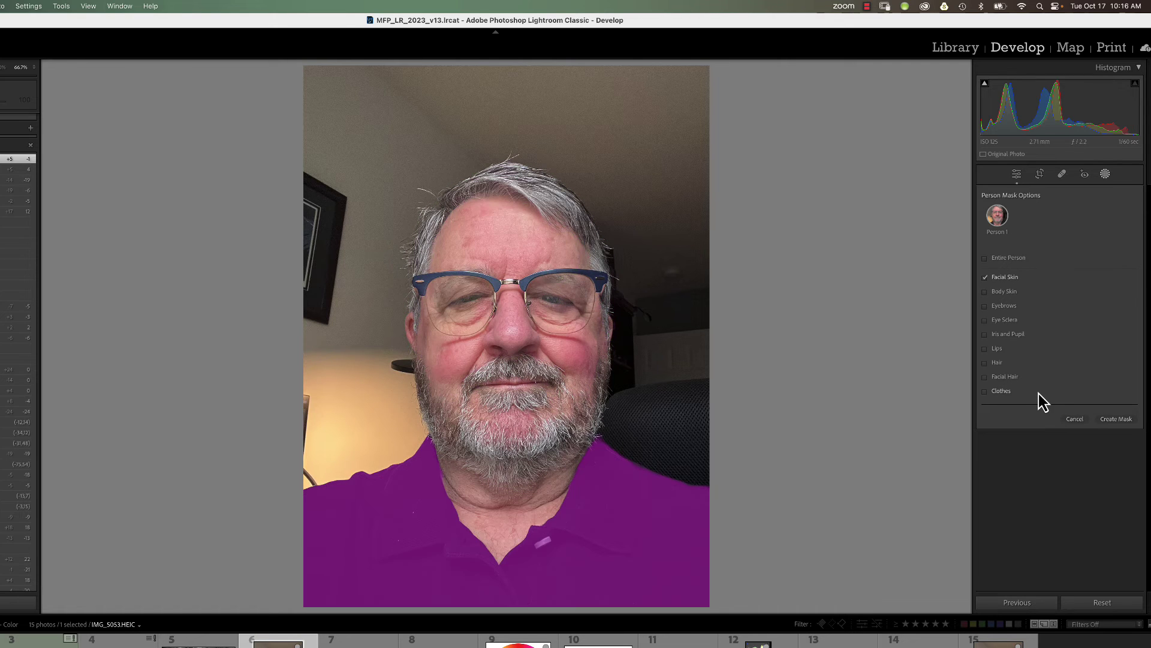
left_click(1117, 418)
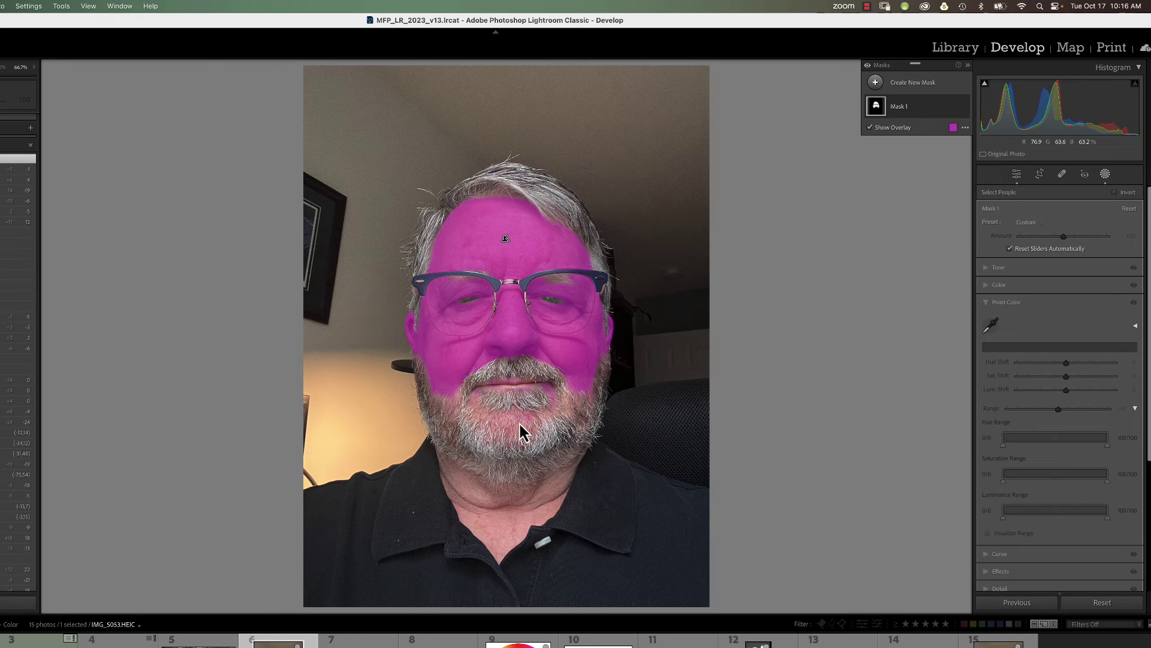
Step: Add a brush to the facial skin mask and paint over the lower cheeks, mouth area and bearded chin
left_click(902, 112)
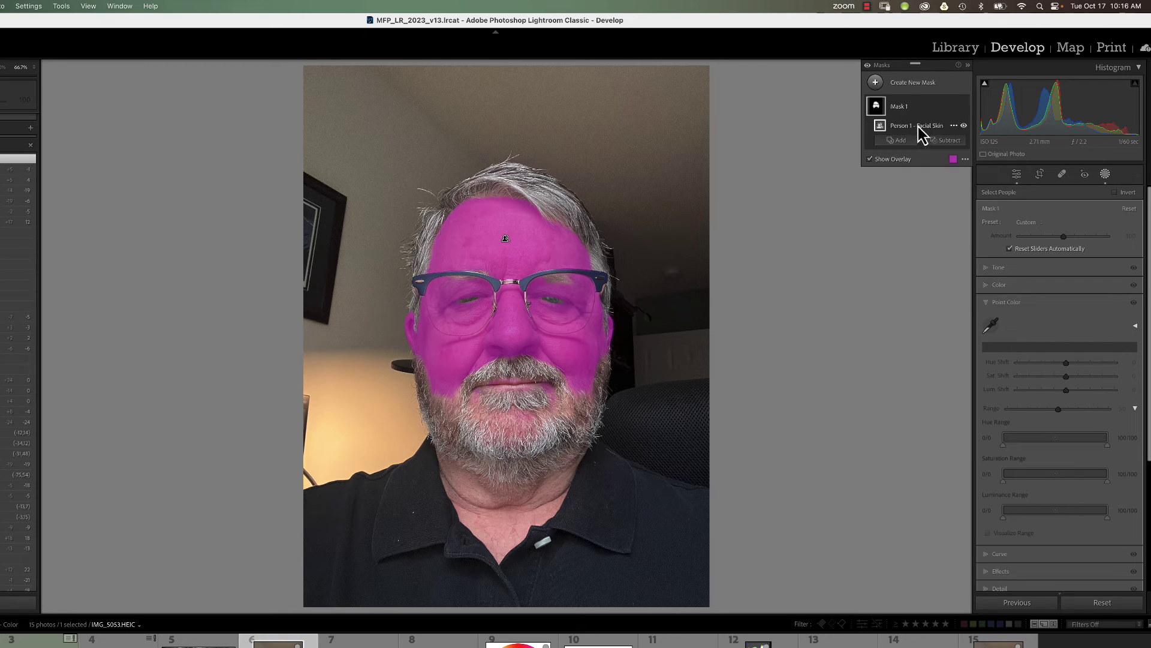
left_click(911, 141)
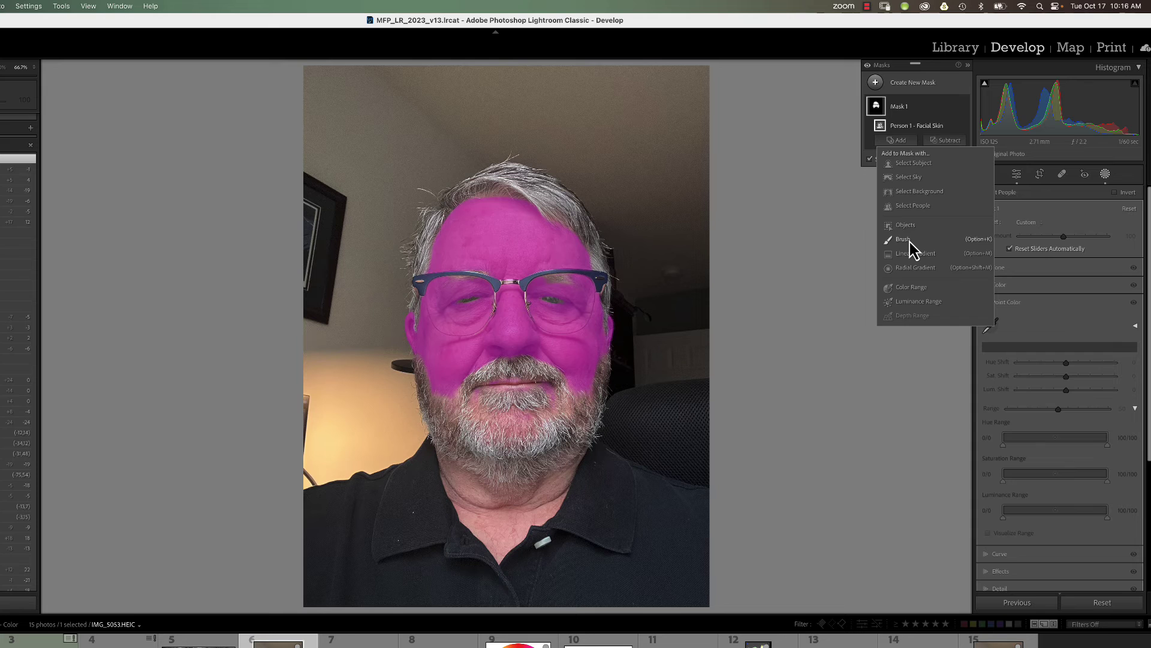
left_click(904, 239)
scroll(683, 386, "up", 10)
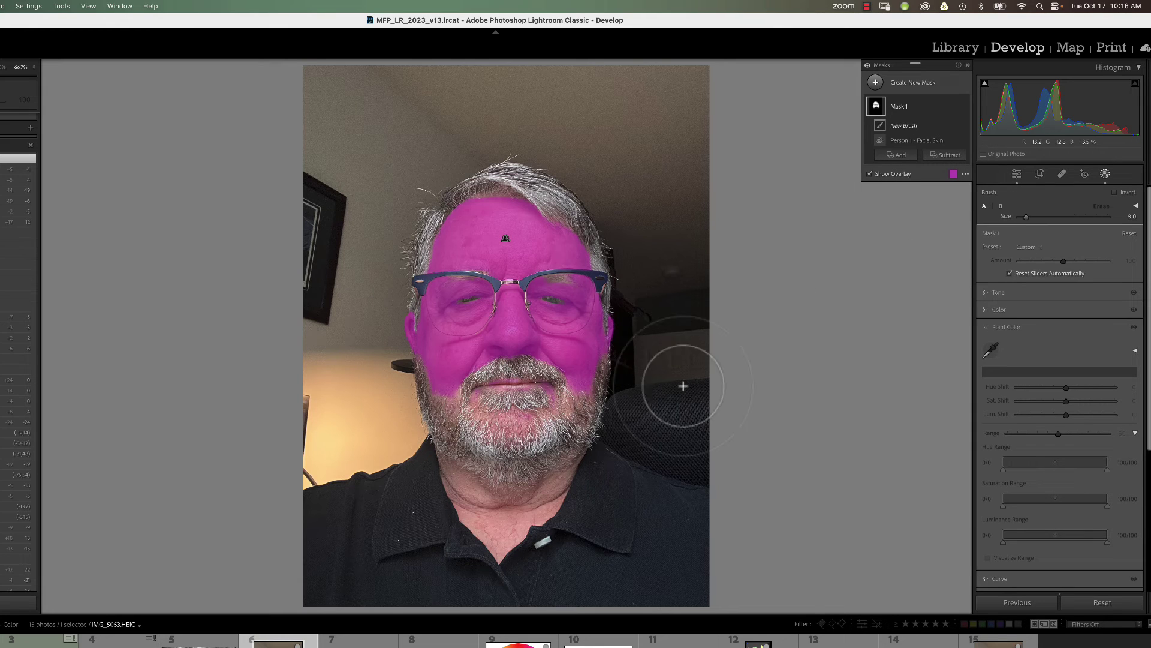
mouse_move(588, 391)
left_mouse_down()
mouse_move(540, 432)
mouse_move(456, 420)
mouse_move(432, 378)
left_mouse_up()
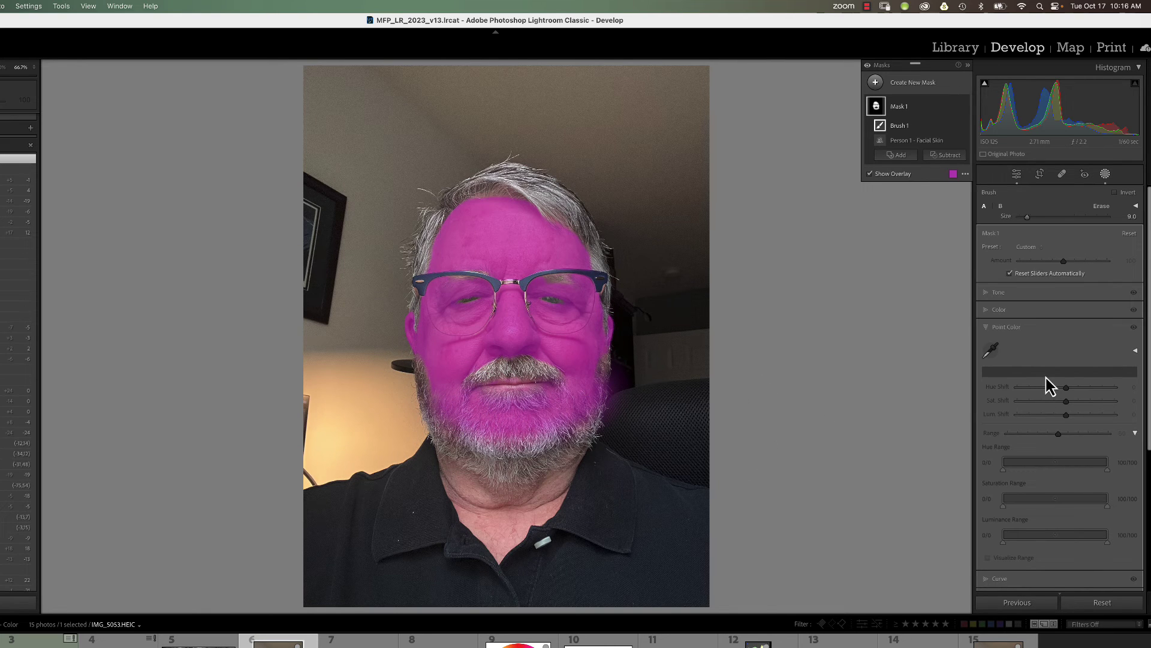
Step: Sample the reddest skin on the cheek as a Point Color within the face mask
left_click(991, 350)
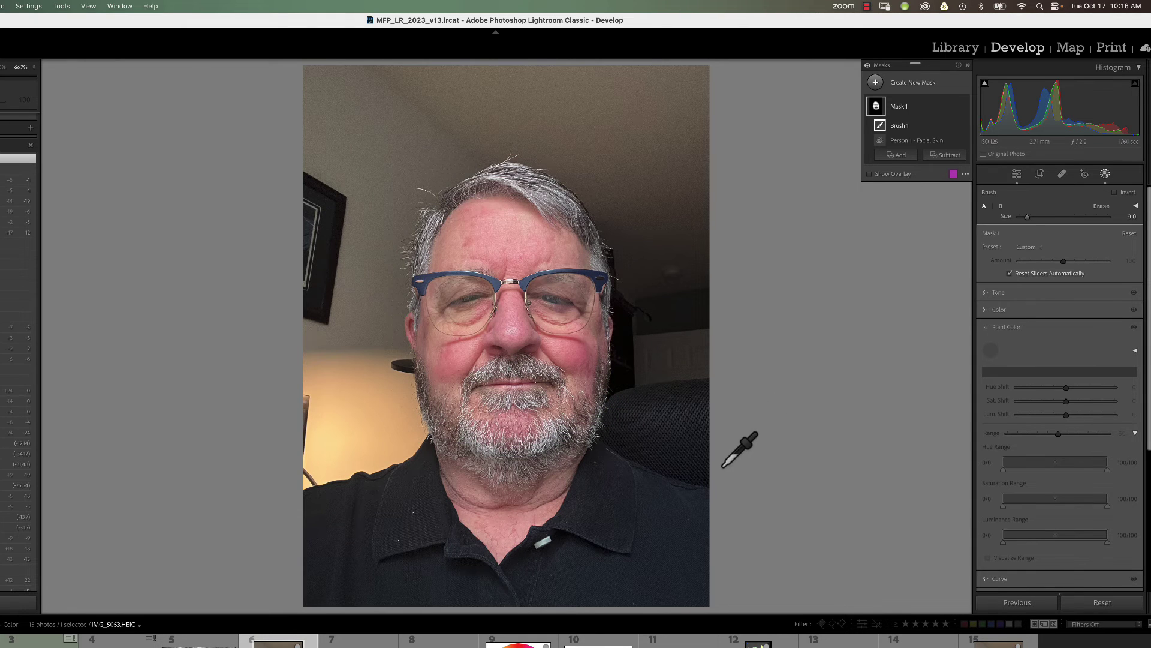
left_click_drag(708, 450, 576, 354)
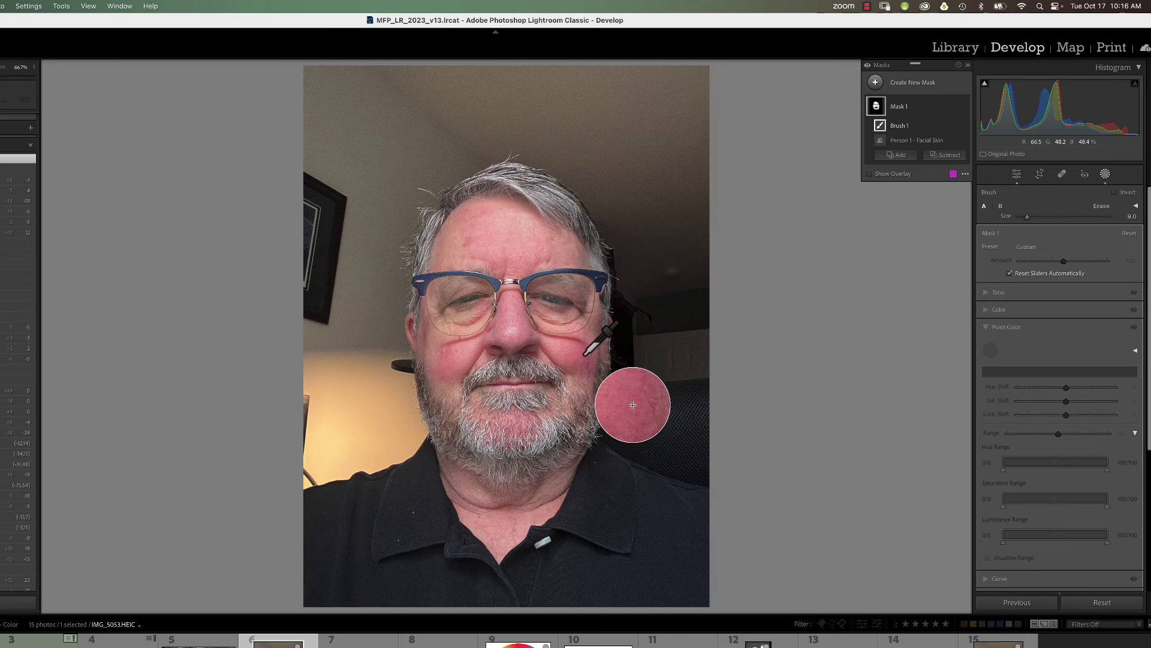
left_click(586, 393)
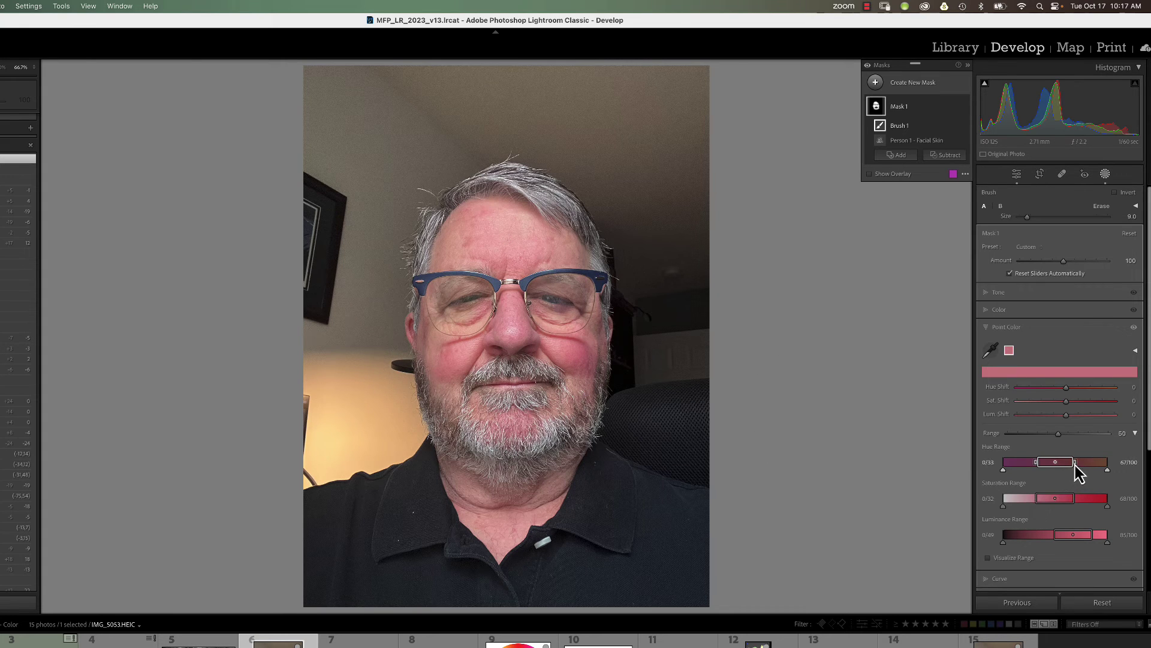
Step: With Visualize Range on, narrow the red sample's Hue Range core, set its Saturation Range to 14/16 and 68/89, and extend the Luminance Range down to 0/0
left_click_drag(1076, 463, 1045, 464)
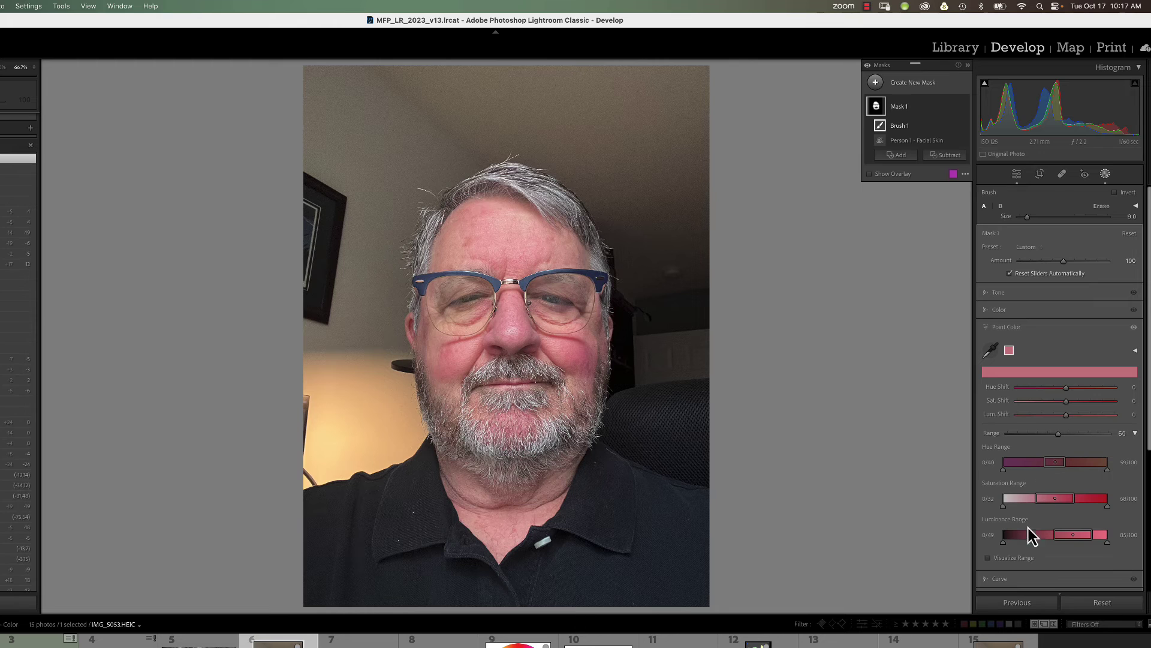
left_click(989, 558)
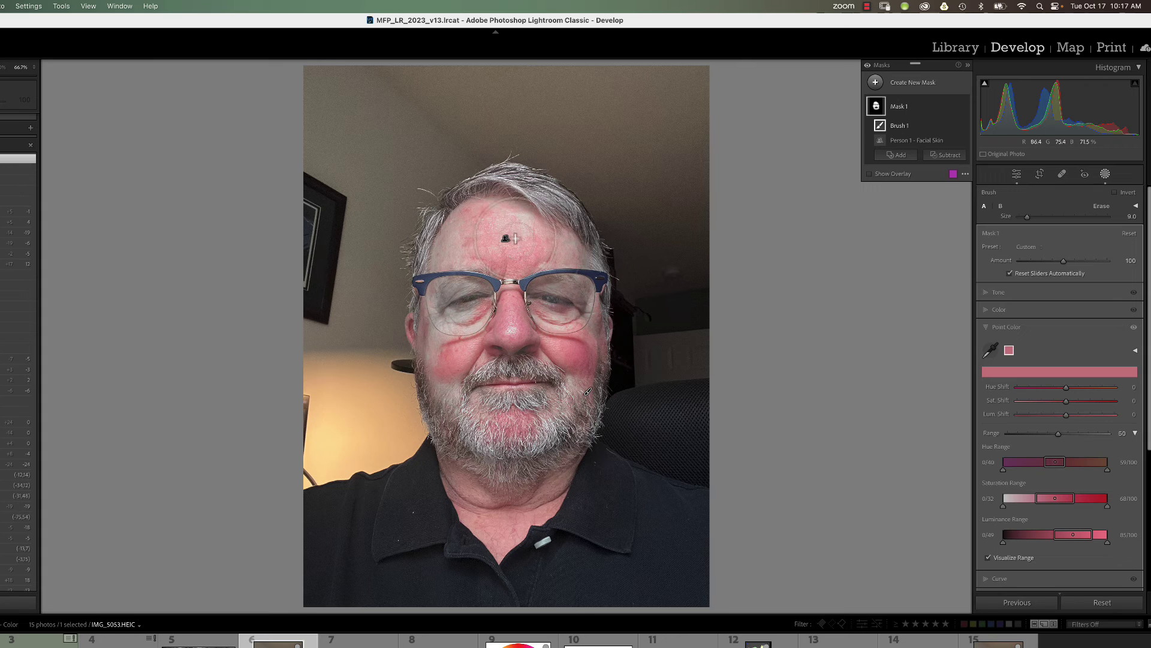
left_click_drag(1004, 506, 1022, 507)
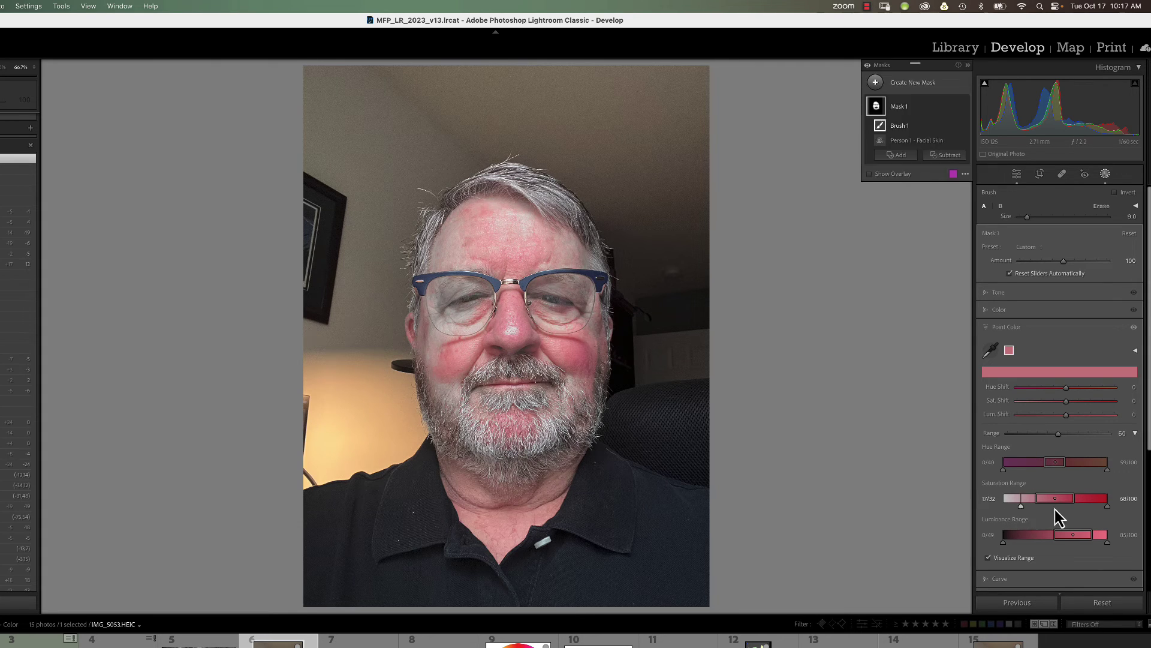
left_click_drag(1107, 507, 1003, 541)
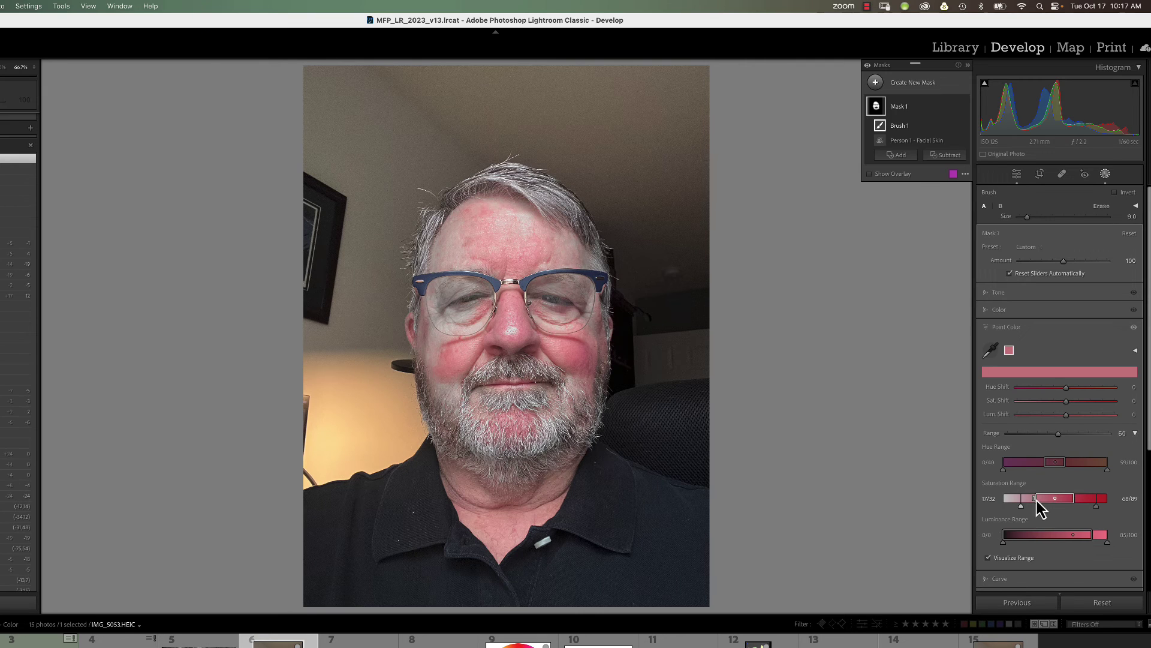
mouse_move(1037, 501)
left_mouse_down()
mouse_move(1024, 506)
mouse_move(1048, 504)
mouse_move(1020, 504)
left_mouse_up()
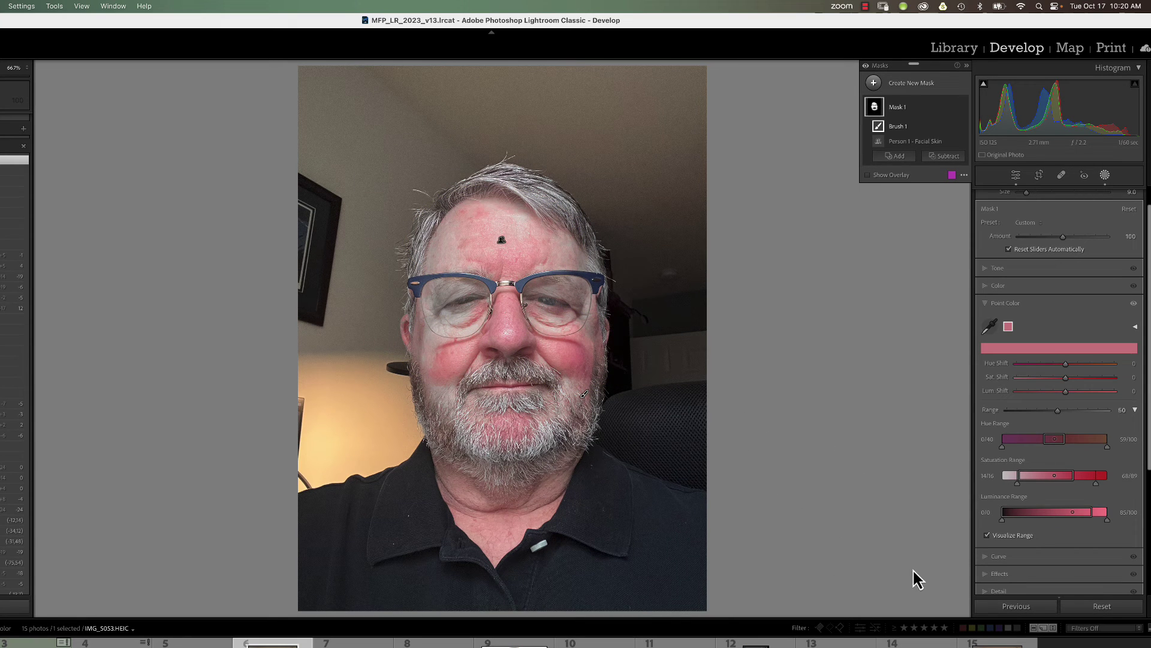
Step: Turn off Visualize Range and set the red skin sample's Hue Shift to 32 and Sat. Shift to -27, raising its Lum. Shift slightly
left_click(986, 538)
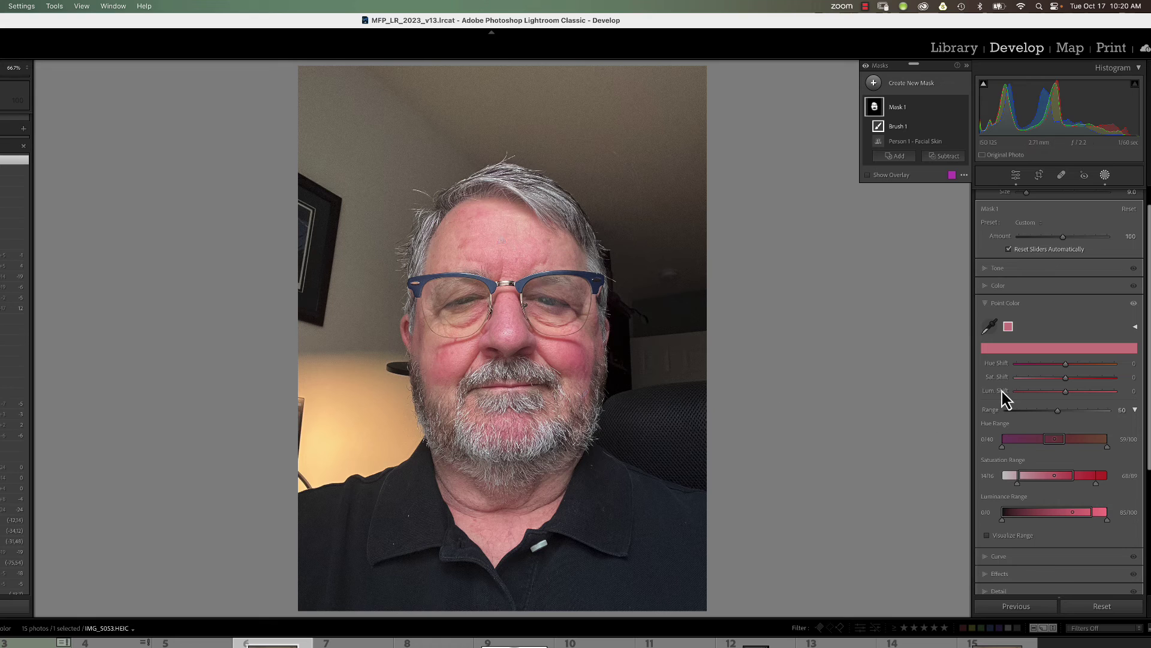
left_click_drag(1066, 367, 1076, 368)
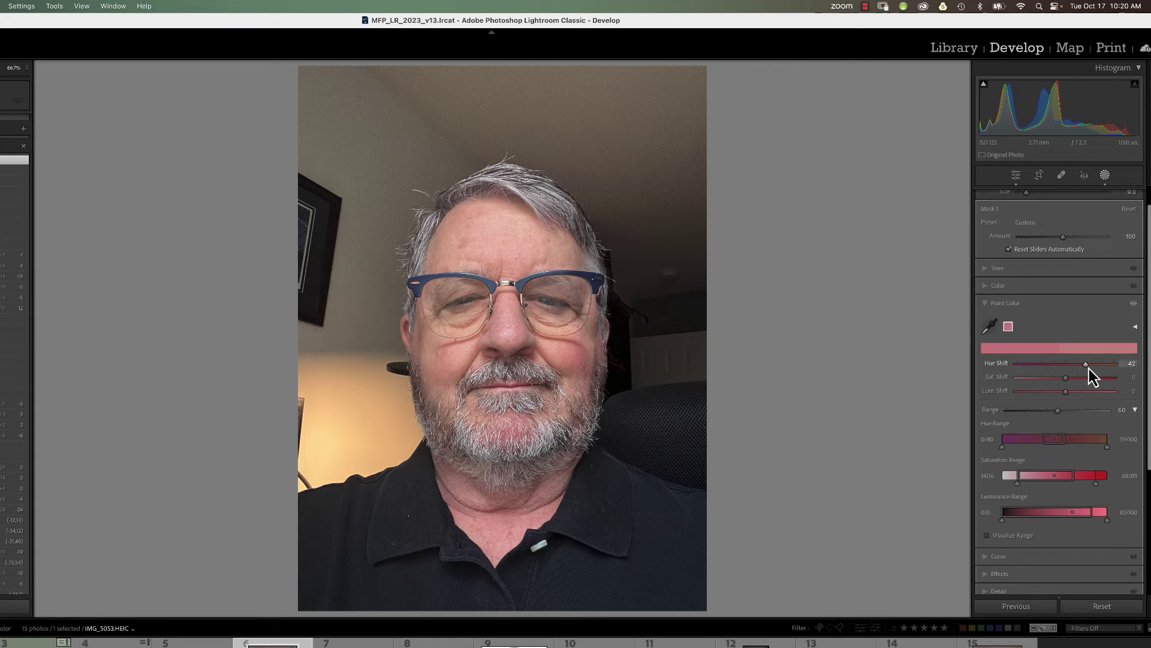
mouse_move(1083, 370)
left_mouse_down()
mouse_move(1052, 384)
mouse_move(1070, 395)
mouse_move(1052, 383)
mouse_move(1083, 375)
left_mouse_up()
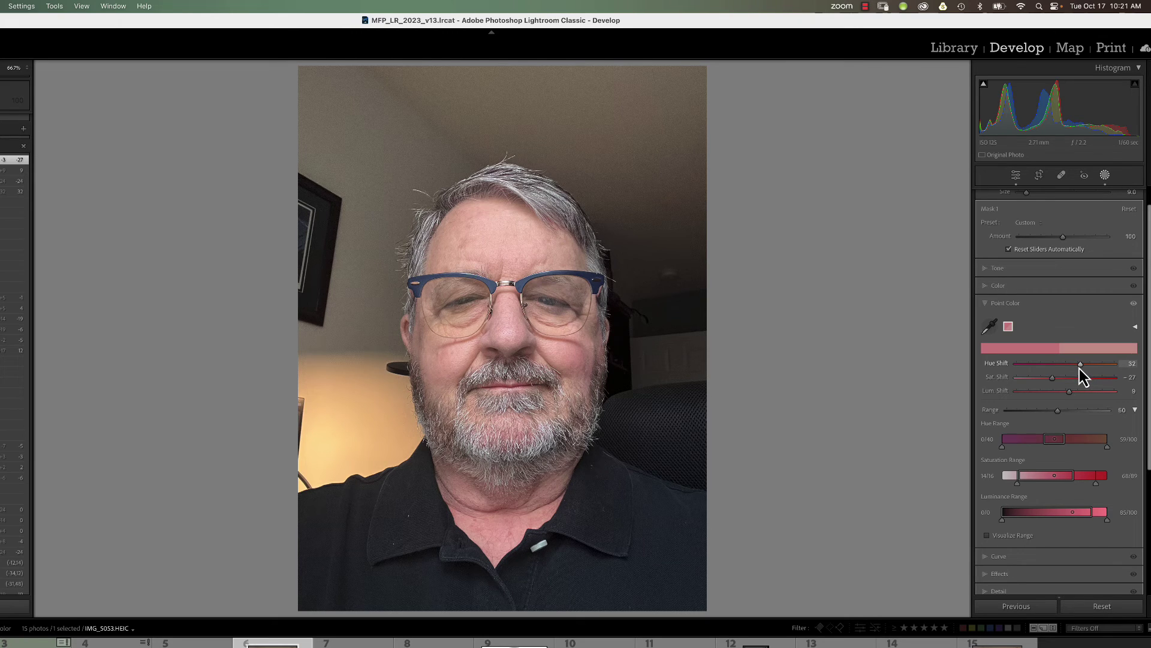
Step: Sample the lighter pink skin on the cheek as a second Point Color in the face mask
scroll(1028, 390, "down", 1)
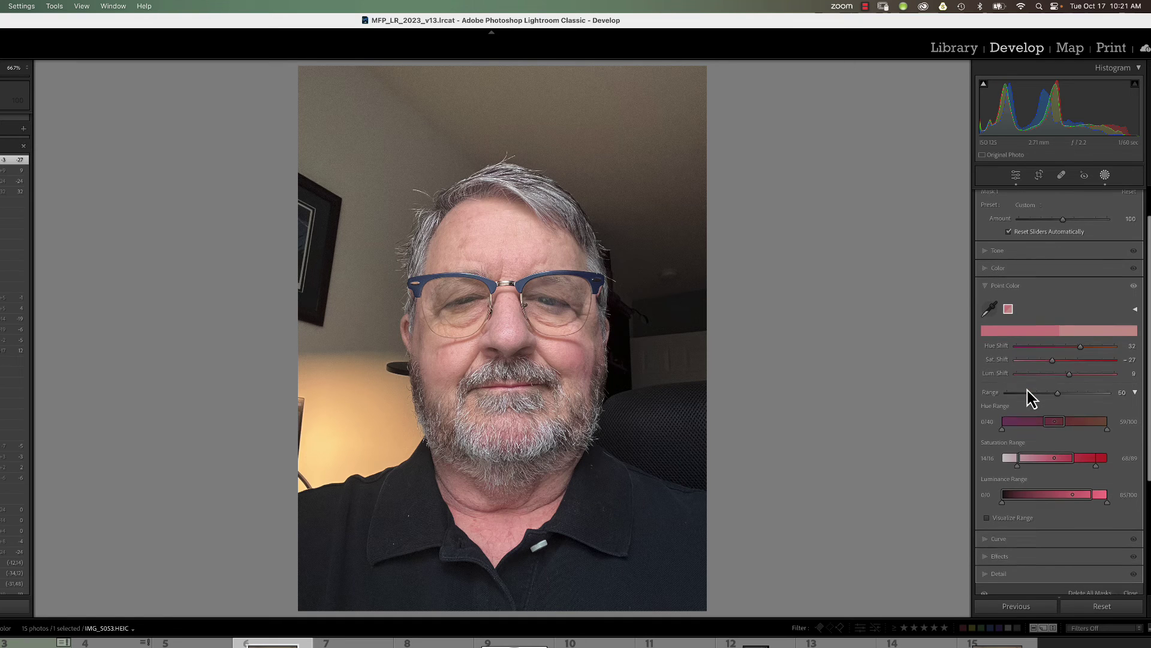
scroll(1027, 390, "down", 1)
left_click(991, 307)
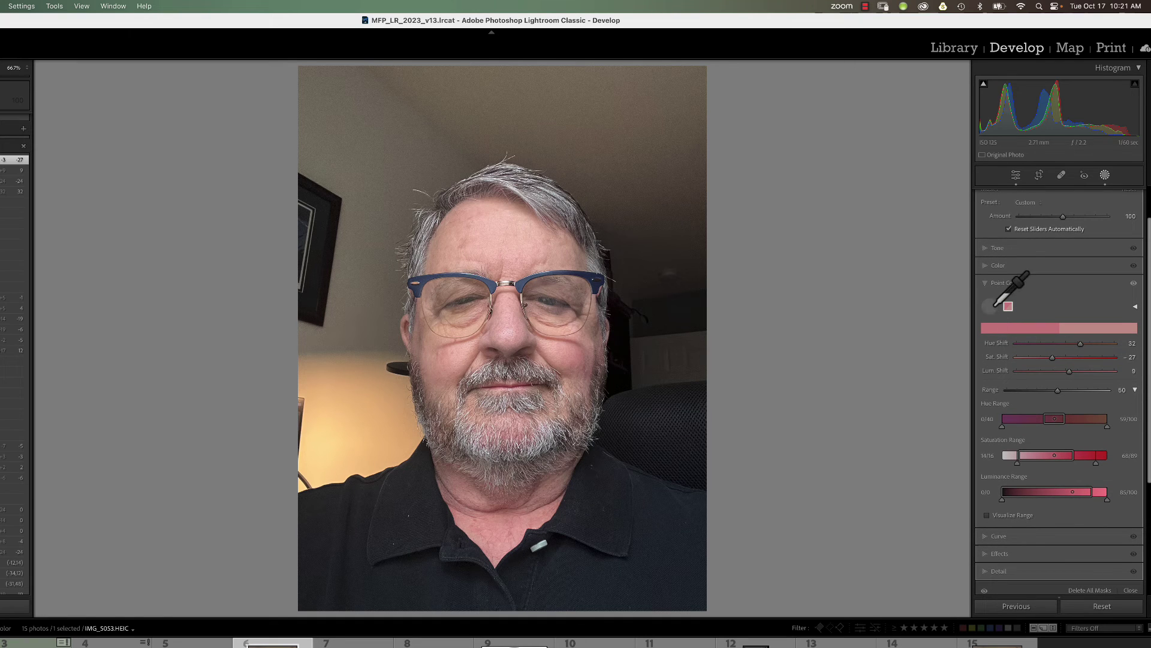
left_click(571, 353)
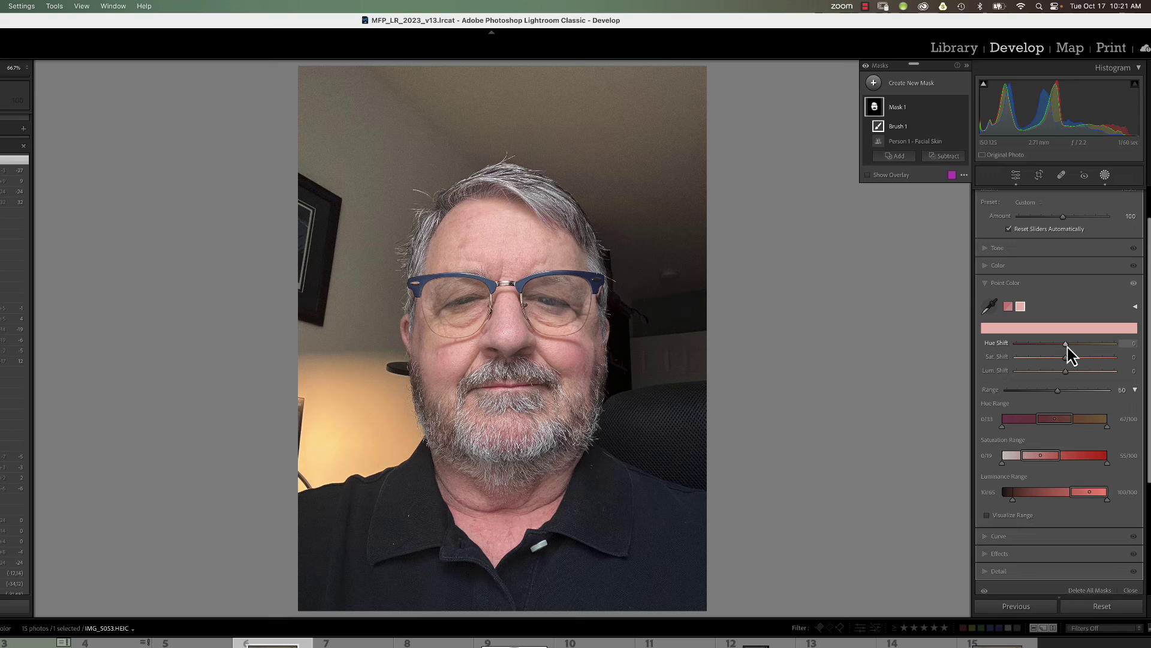
Step: Set the lighter skin sample's Hue Shift to -24, Sat. Shift to 12 and Lum. Shift to 7
left_click_drag(1067, 347, 1056, 347)
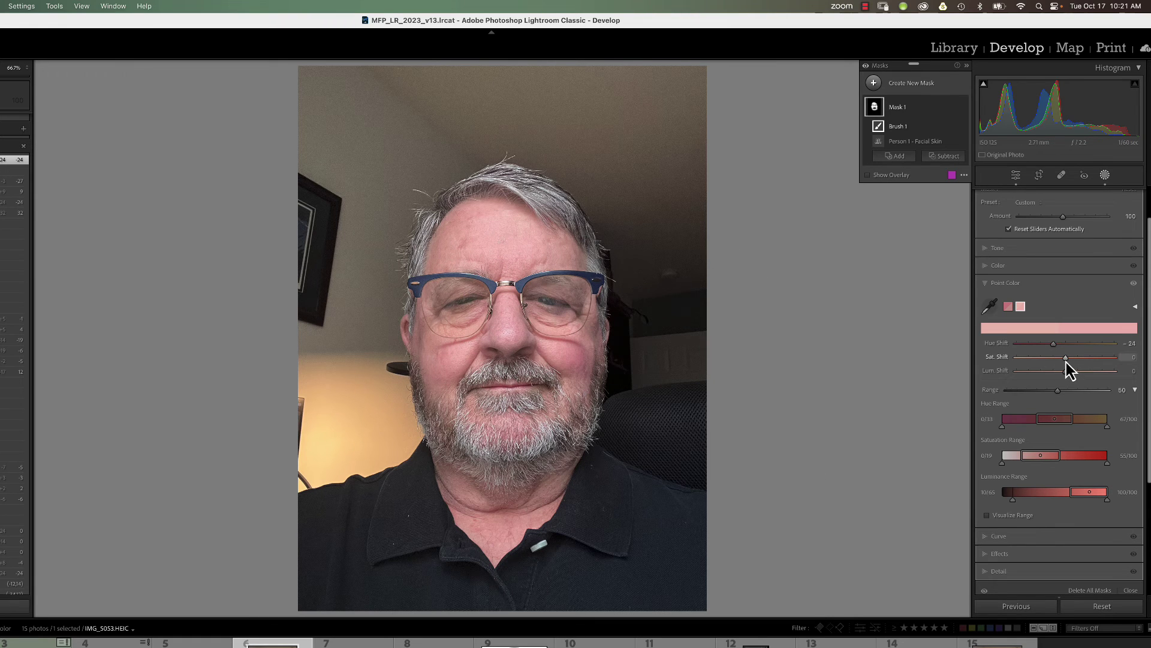
mouse_move(1066, 361)
left_mouse_down()
mouse_move(1069, 373)
mouse_move(1071, 359)
left_mouse_up()
scroll(1070, 362, "down", 1)
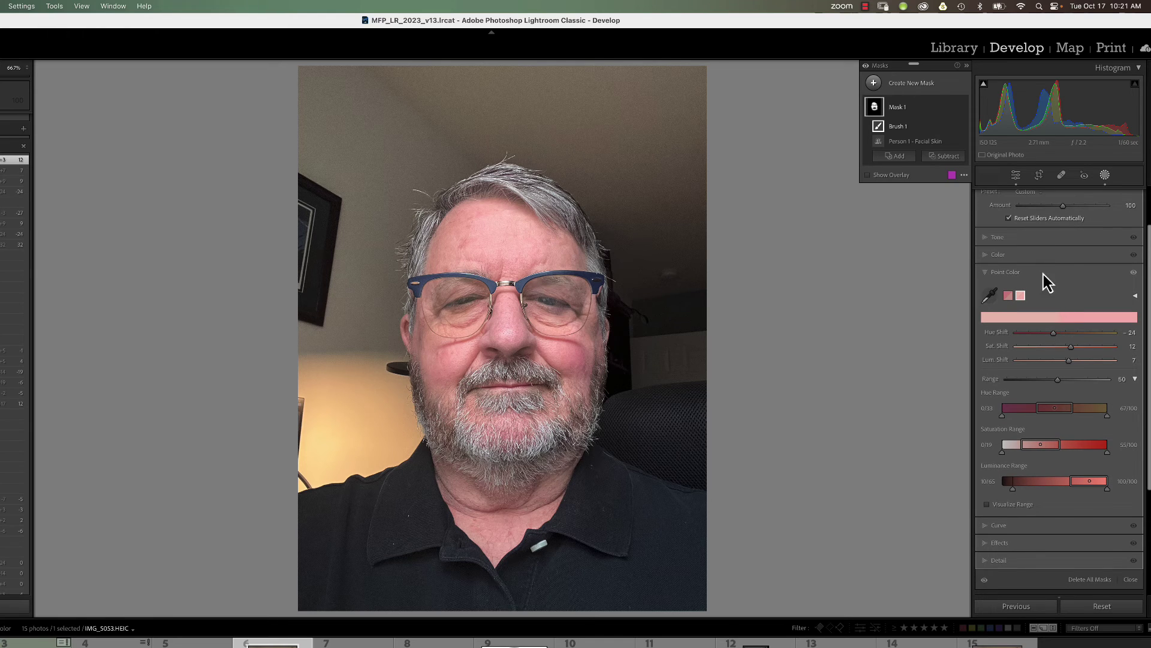
Step: Compare the face with and without the facial skin mask by toggling the mask's visibility
left_click(963, 107)
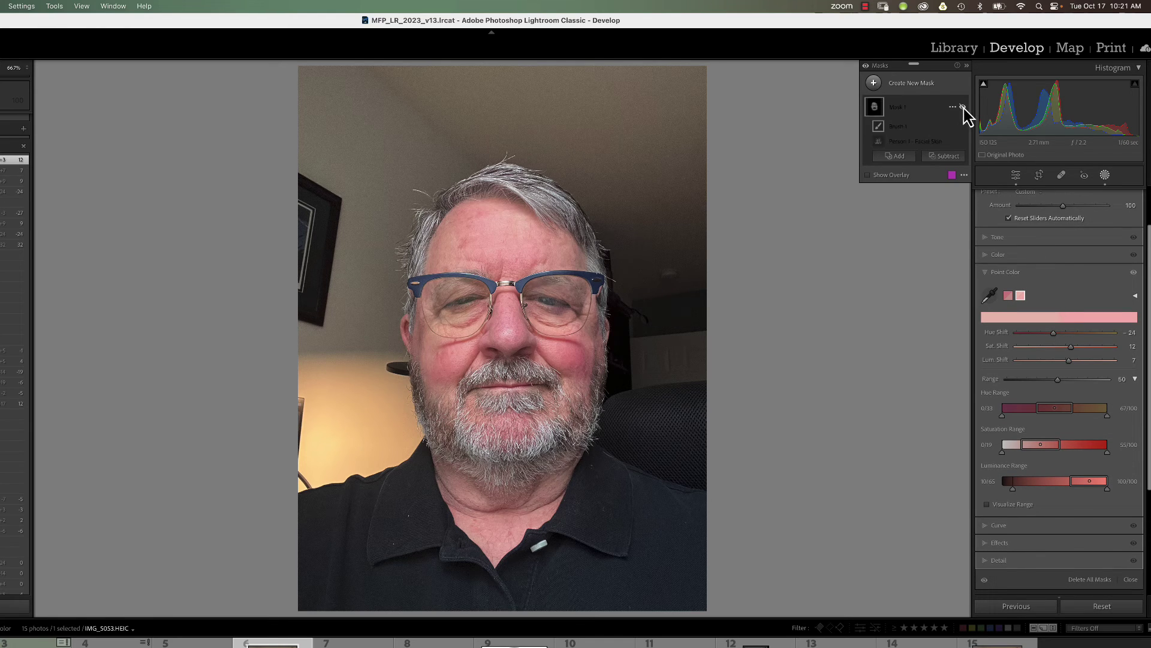
left_click(964, 108)
left_click(963, 108)
left_click(963, 107)
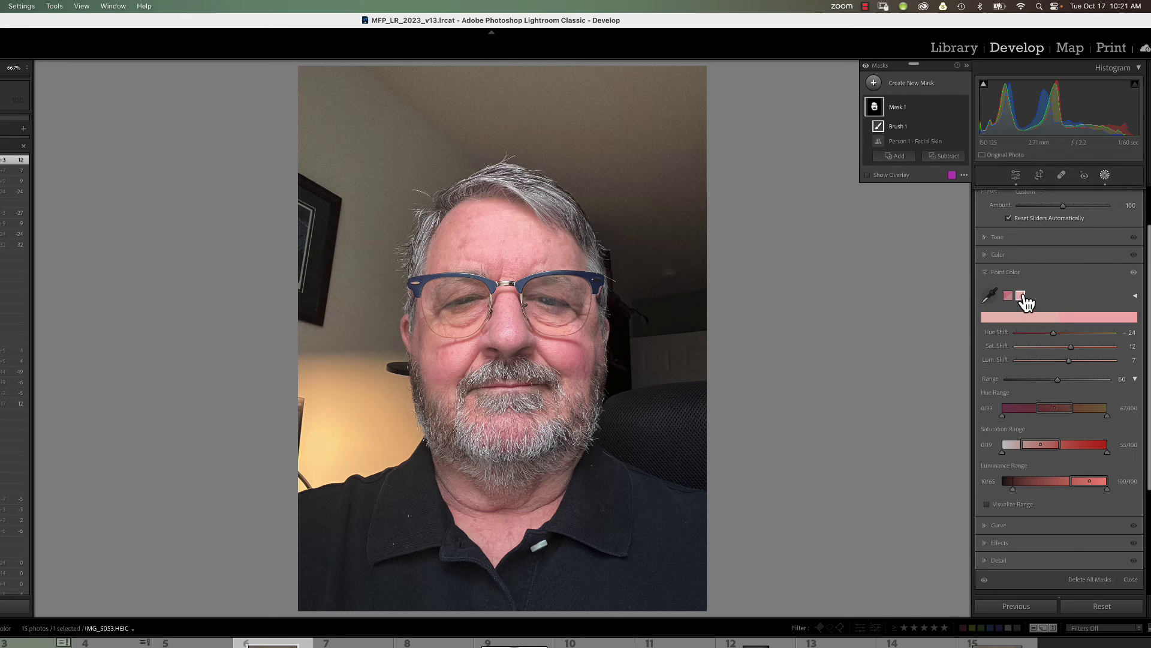
Step: Raise the lighter skin sample's Sat. Shift to 17, then use the expanded color field to set Hue Shift -15 and Sat. Shift 10
left_click_drag(1054, 333, 1075, 348)
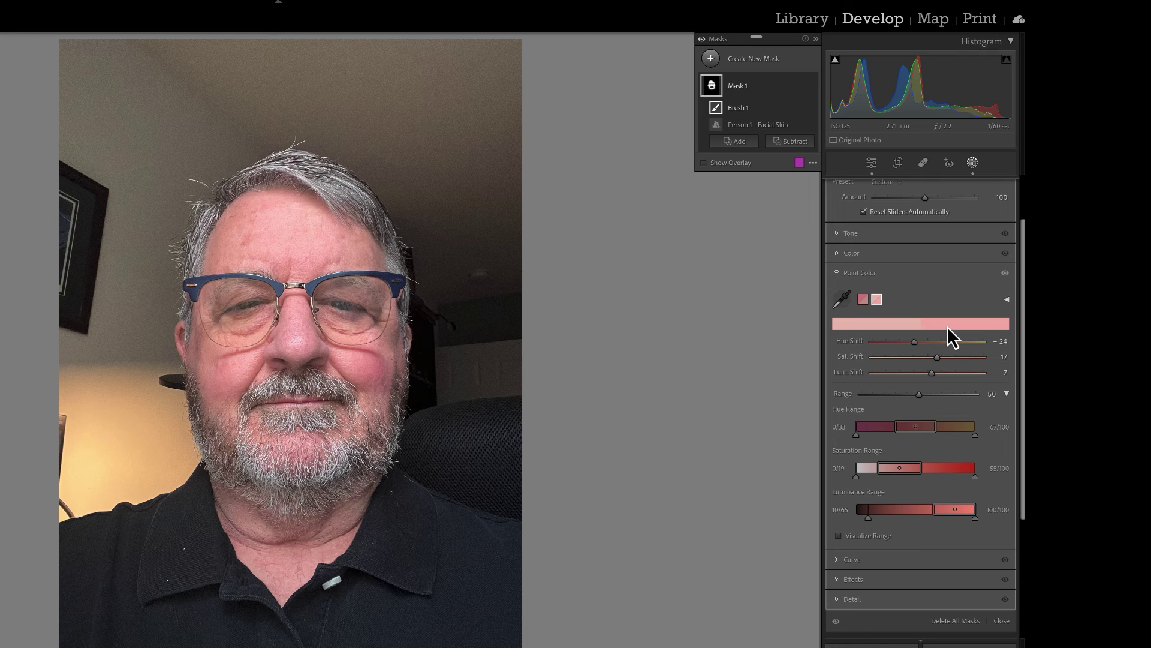
left_click(1007, 300)
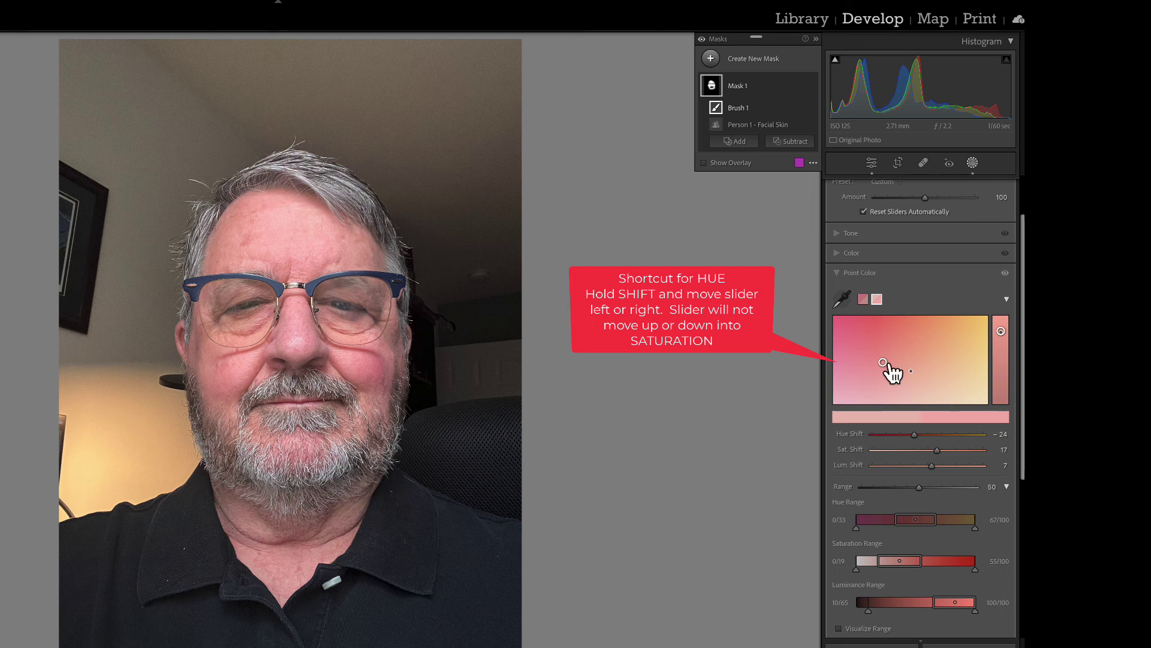
mouse_move(884, 363)
left_mouse_down()
mouse_move(883, 346)
mouse_move(884, 385)
mouse_move(884, 367)
left_mouse_up()
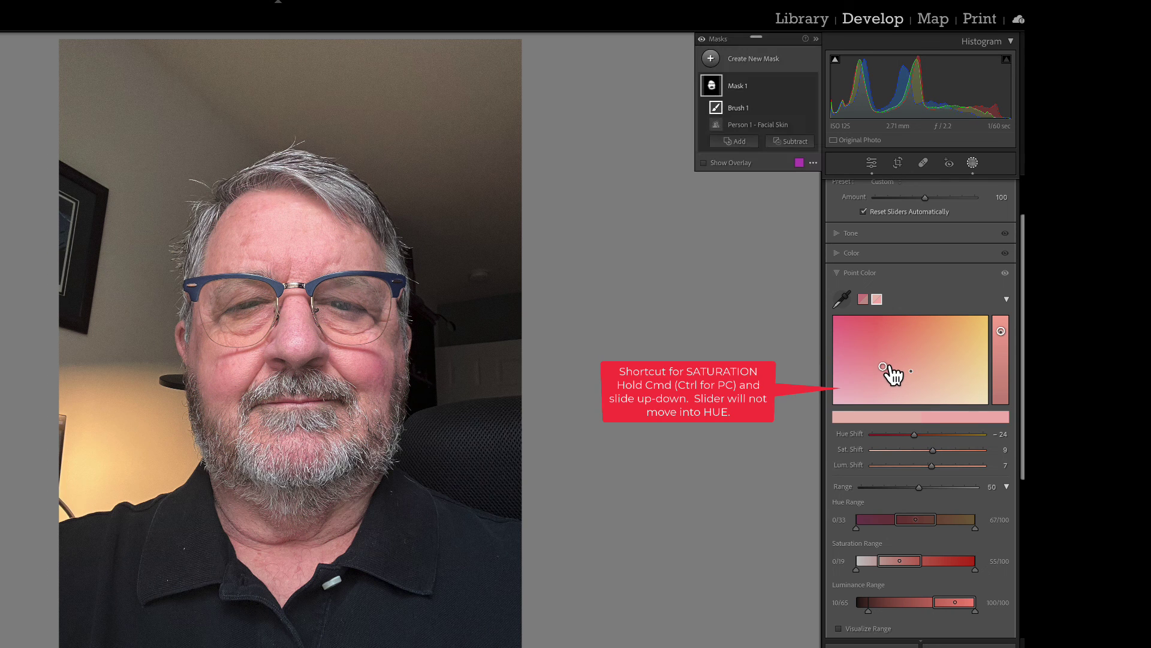
mouse_move(887, 367)
left_mouse_down()
mouse_move(916, 367)
mouse_move(867, 369)
mouse_move(892, 367)
left_mouse_up()
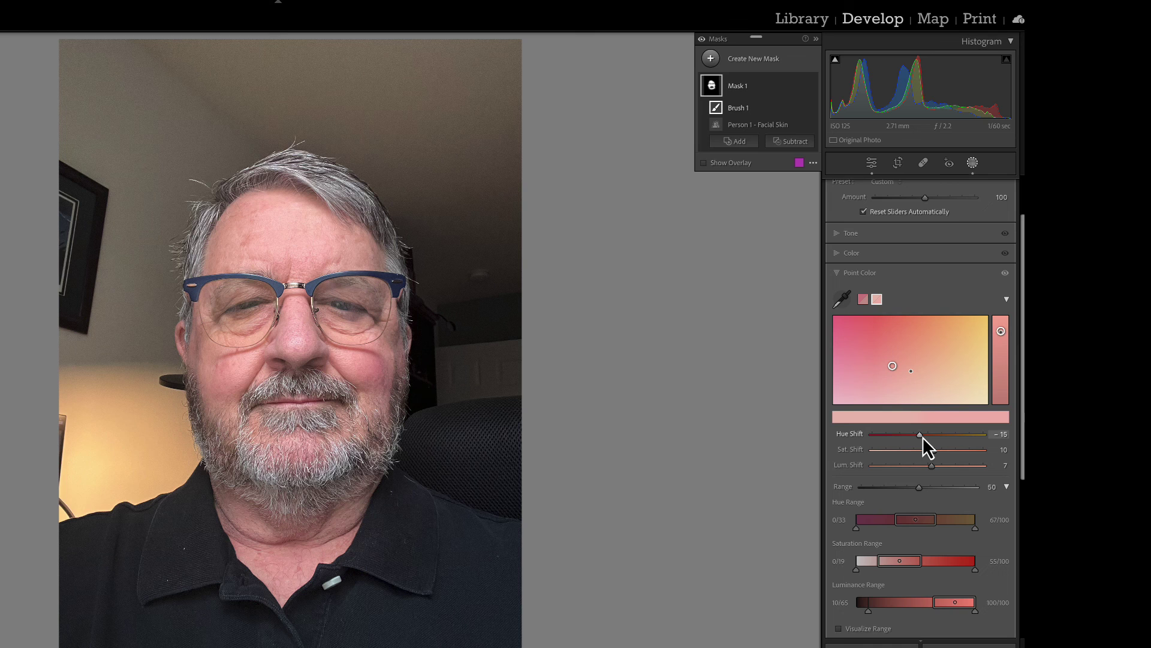
Step: Set the lighter skin sample's Lum. Shift to 19 and move its point in the color field to Hue Shift -38 and Sat. Shift 6
left_click_drag(920, 437, 923, 437)
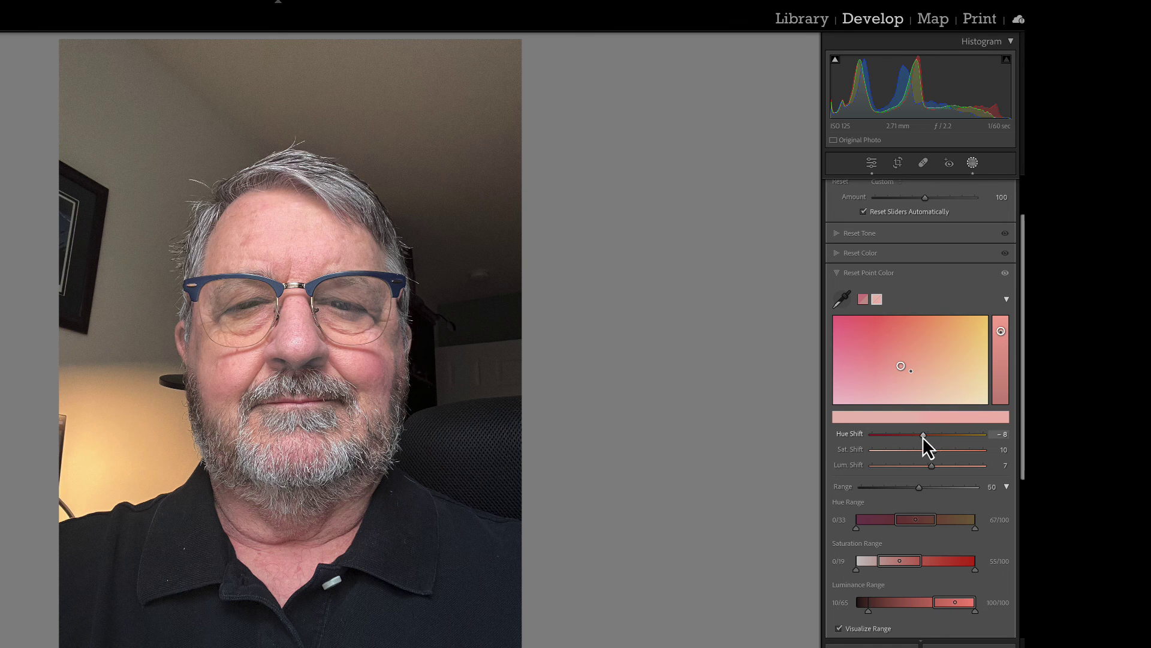
mouse_move(1001, 332)
left_mouse_down()
mouse_move(1005, 386)
mouse_move(1002, 331)
left_mouse_up()
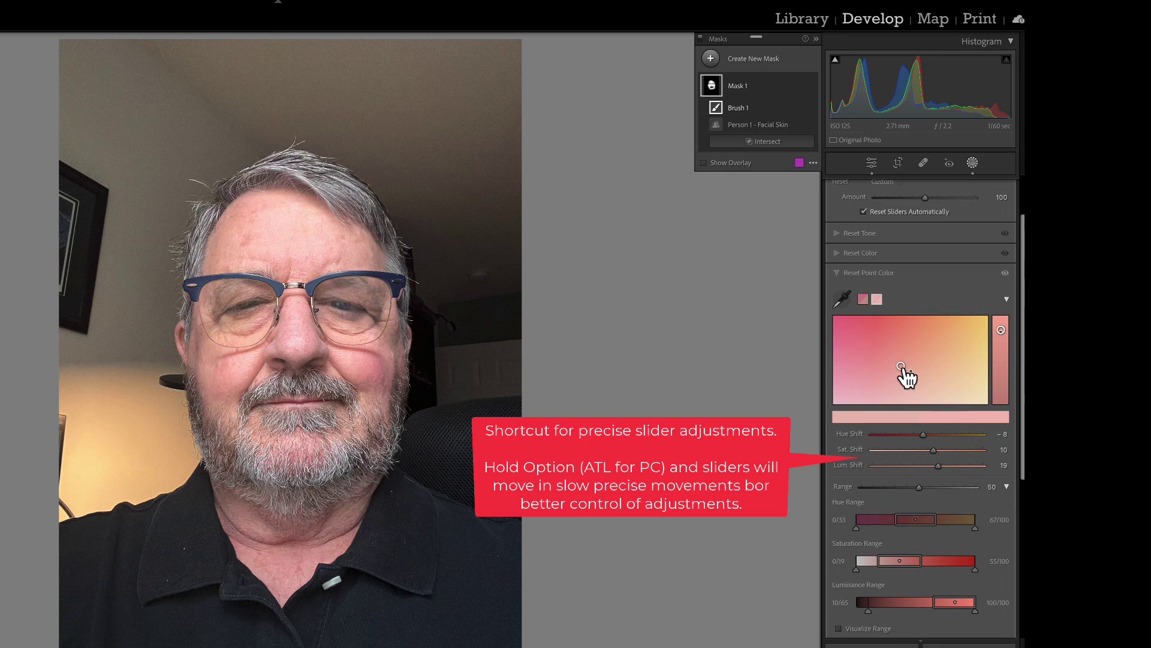
left_click_drag(902, 366, 874, 375)
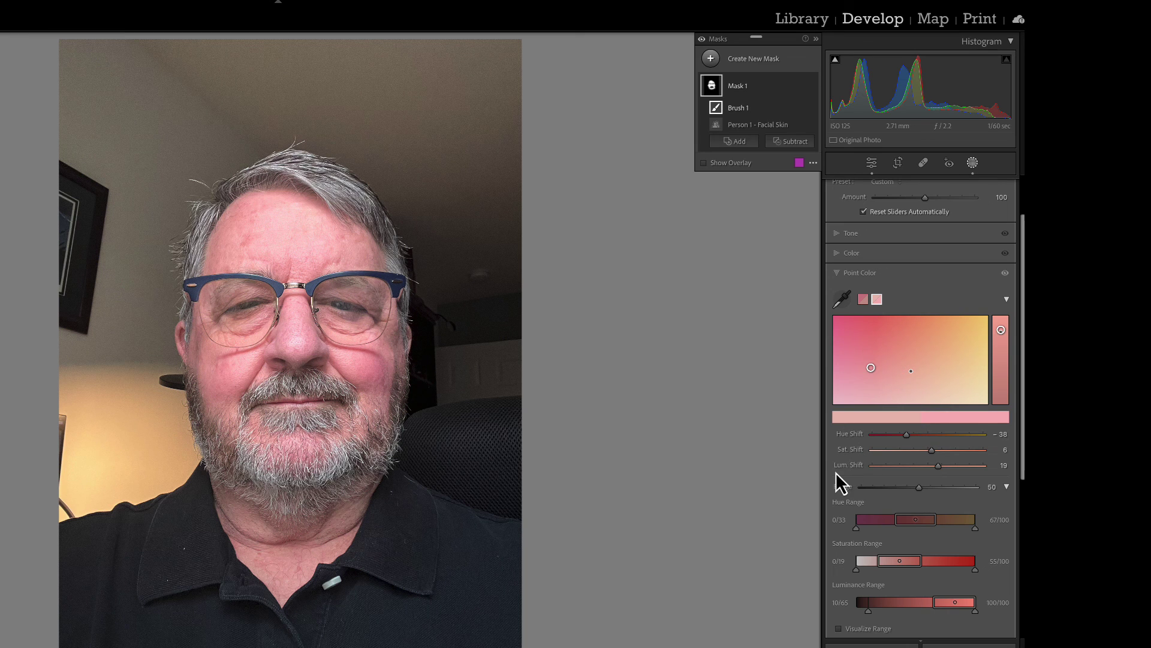
Step: Reset the lighter skin sample's Hue, Sat. and Lum. Shift and its Luminance Range to defaults, and set its Hue Shift to -8
double_click(845, 437)
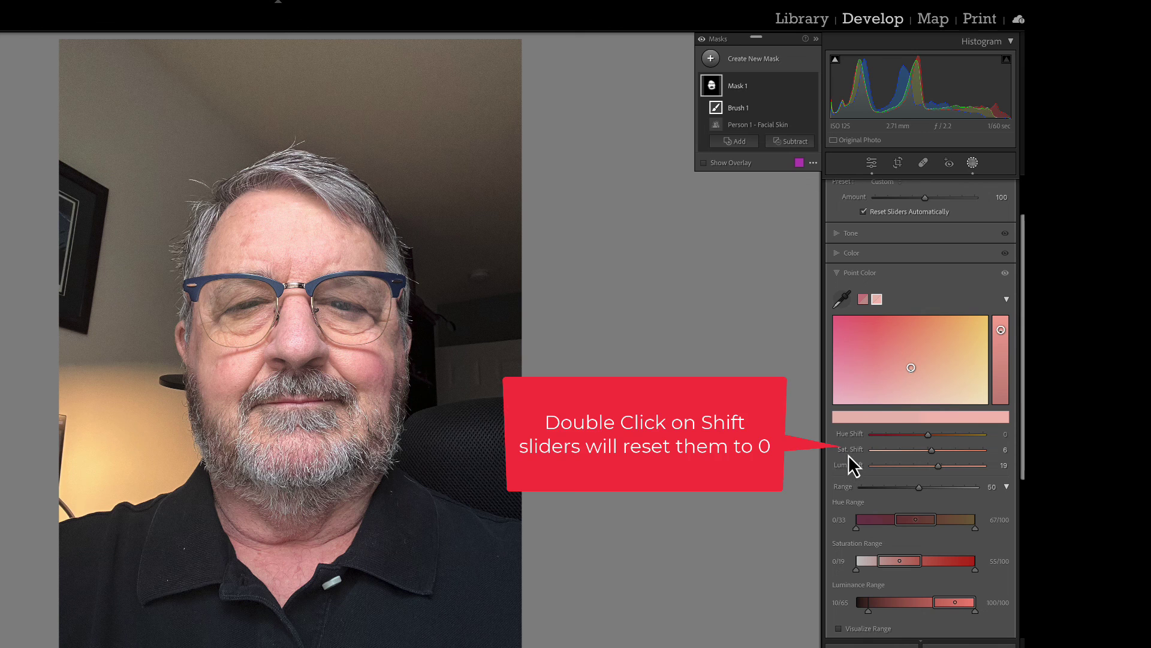
double_click(849, 452)
double_click(845, 468)
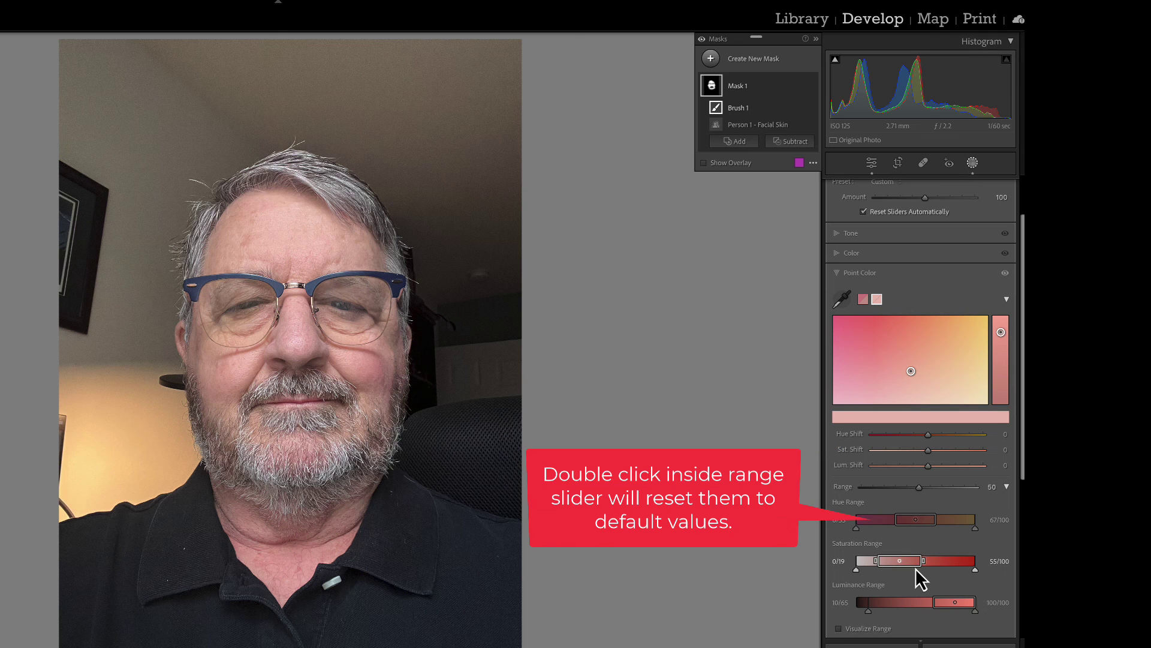
double_click(940, 602)
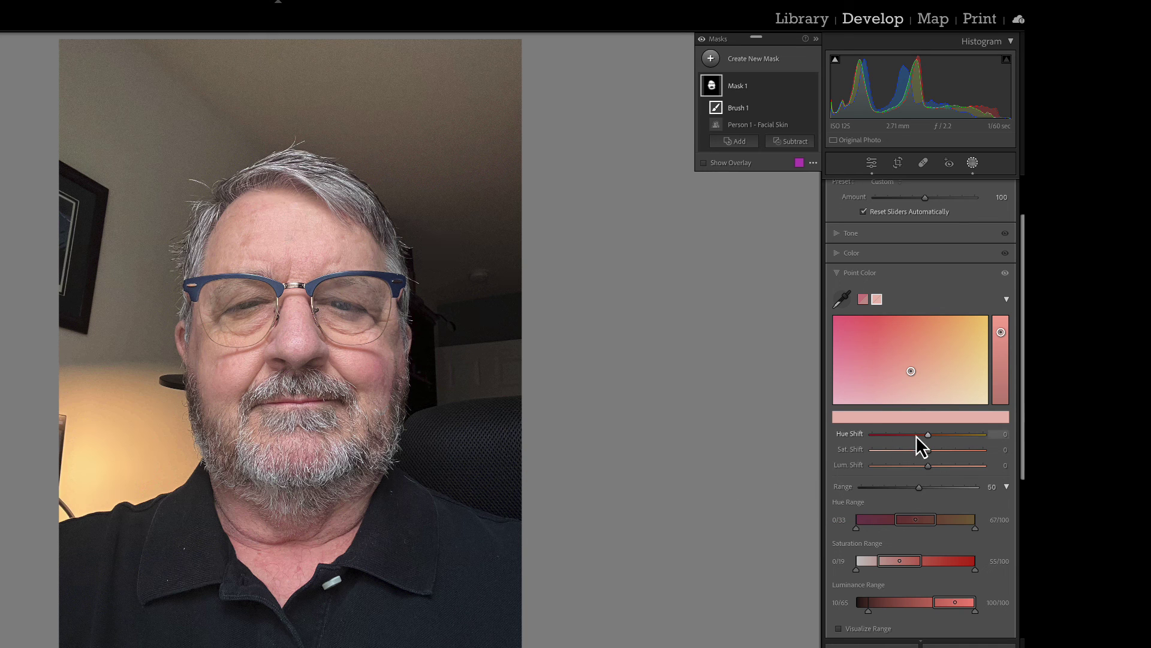
left_click_drag(929, 434, 922, 440)
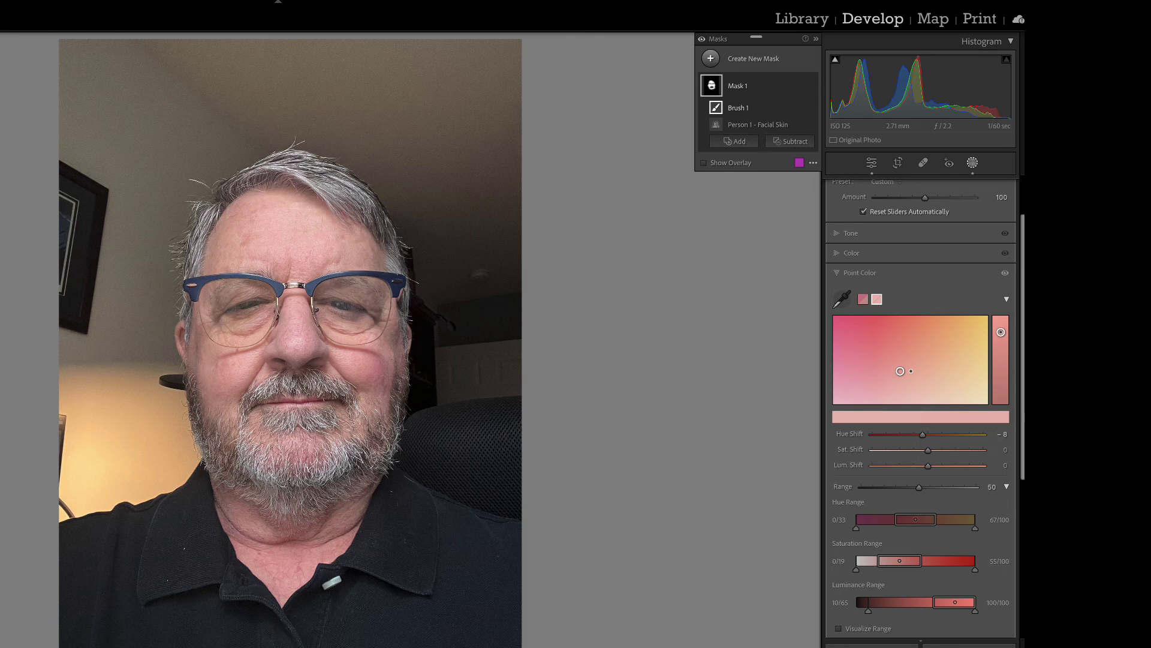
Step: Switch back to the waterfall photo and fit the whole image in view
key("Right")
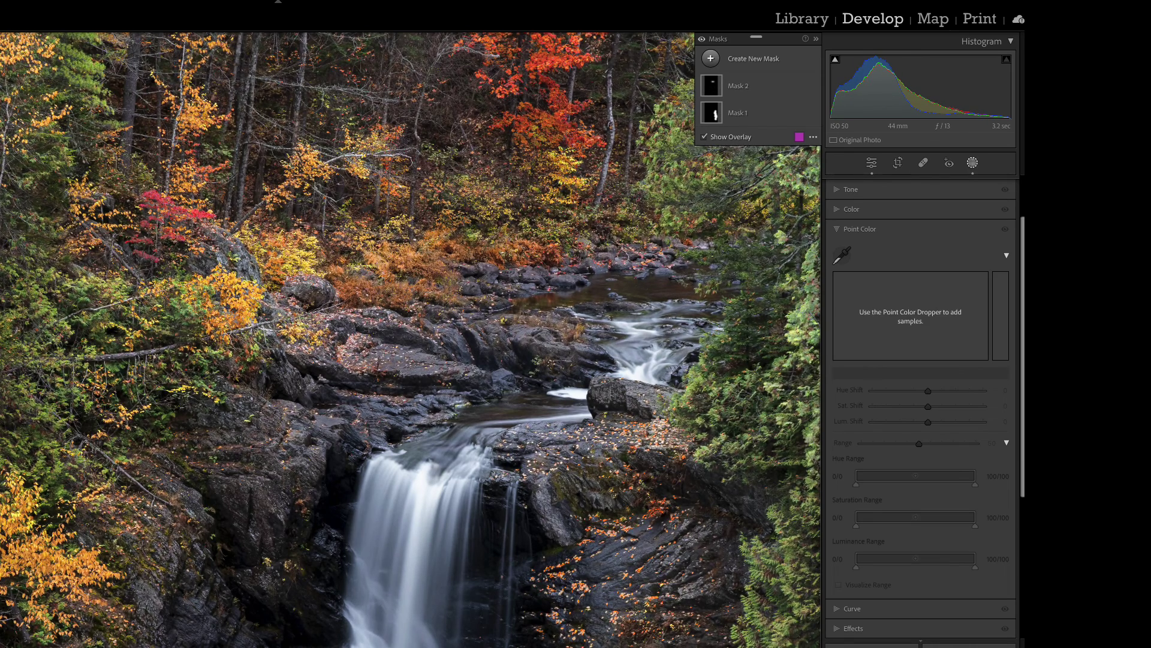
key("z")
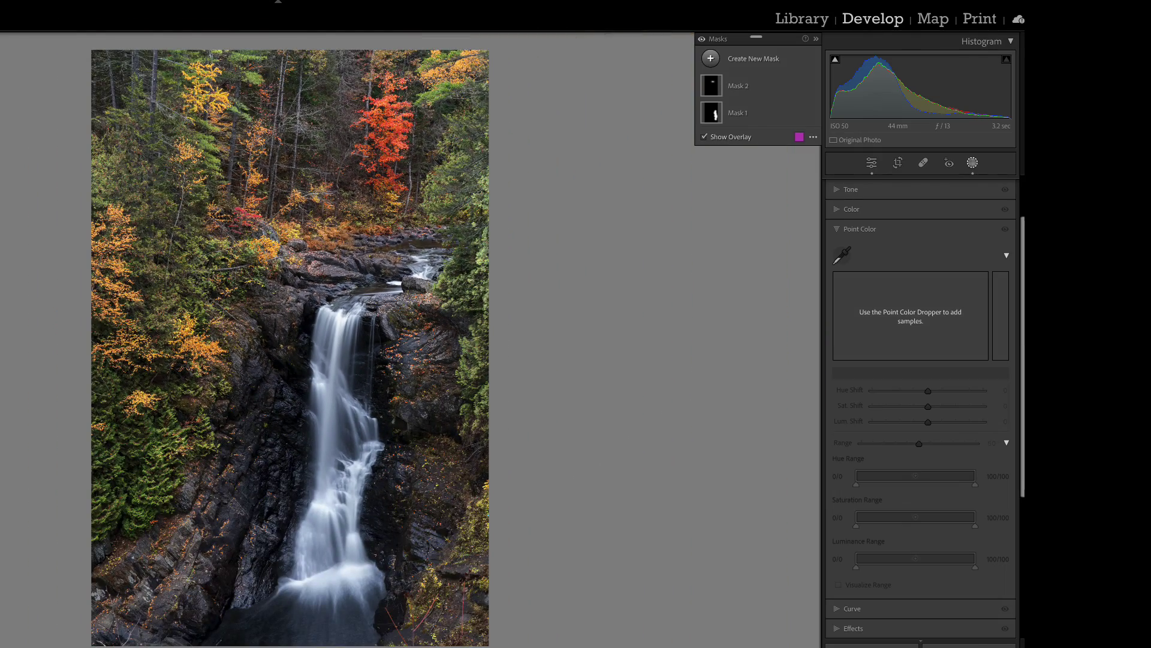